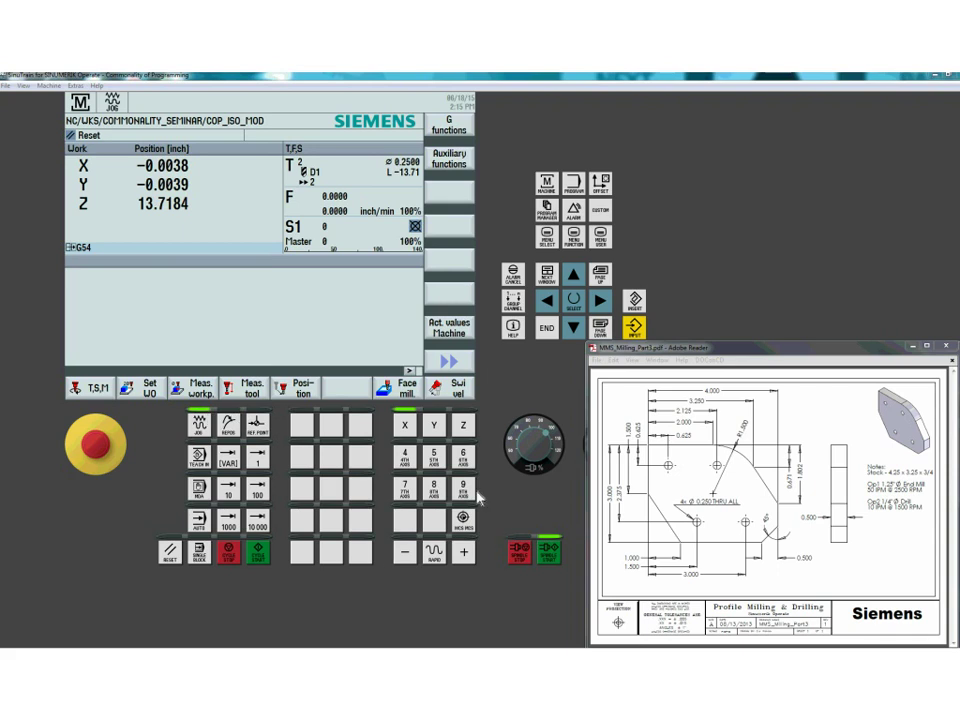
click(436, 430)
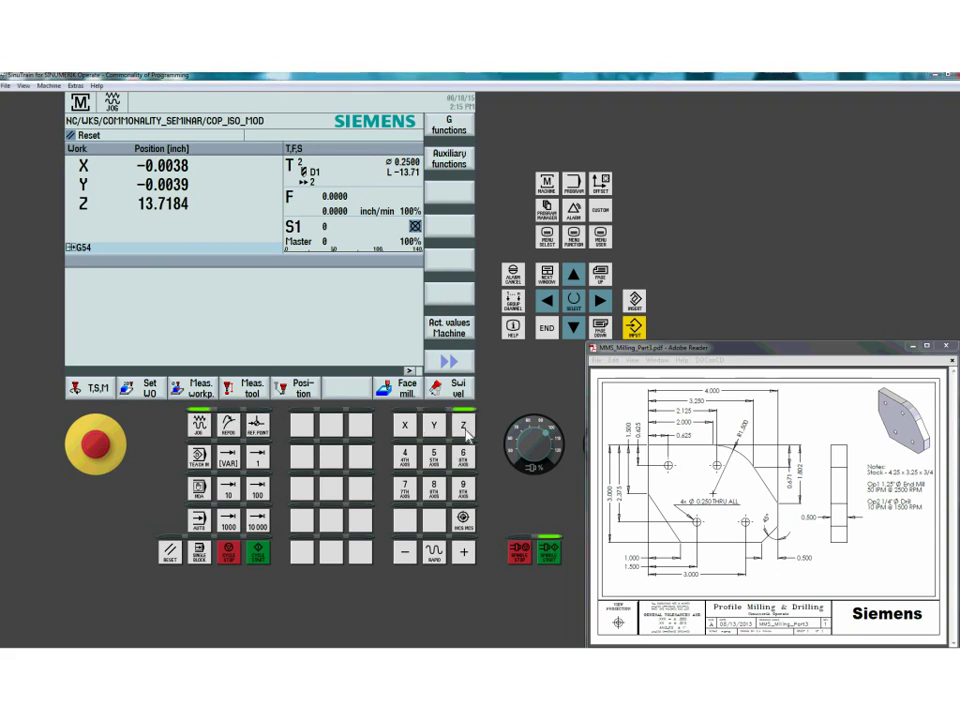
click(405, 427)
click(412, 430)
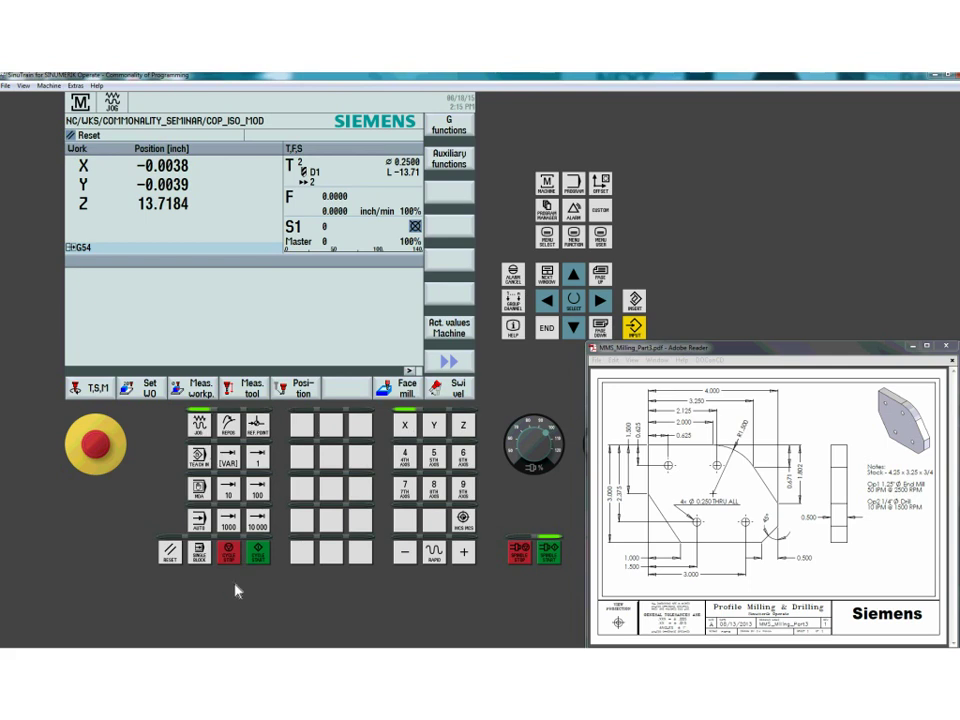
drag(700, 347, 810, 346)
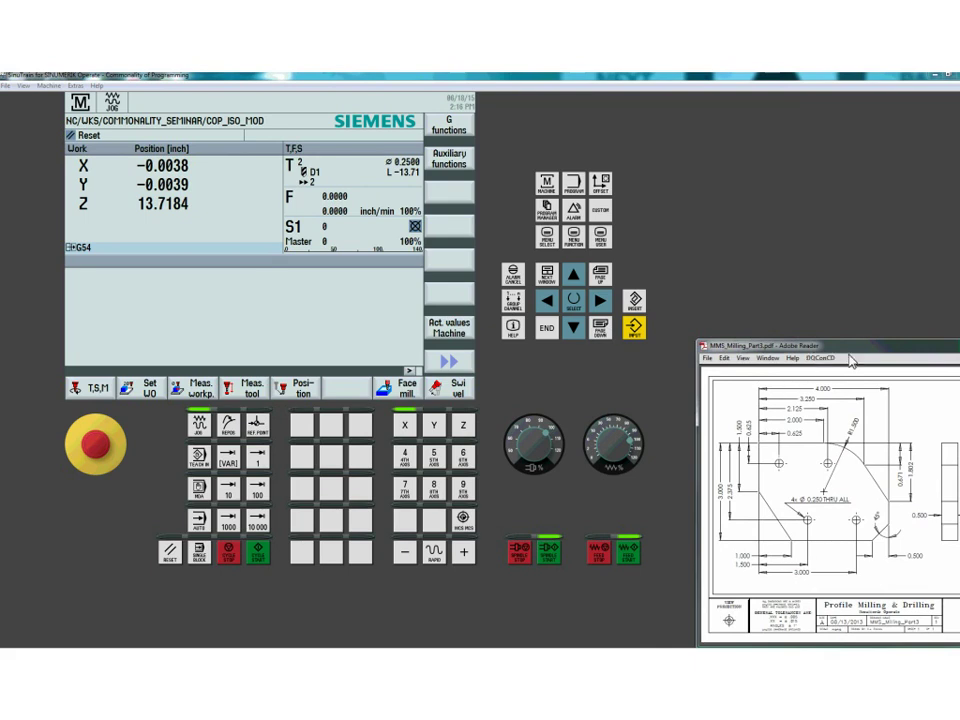
drag(829, 353, 717, 350)
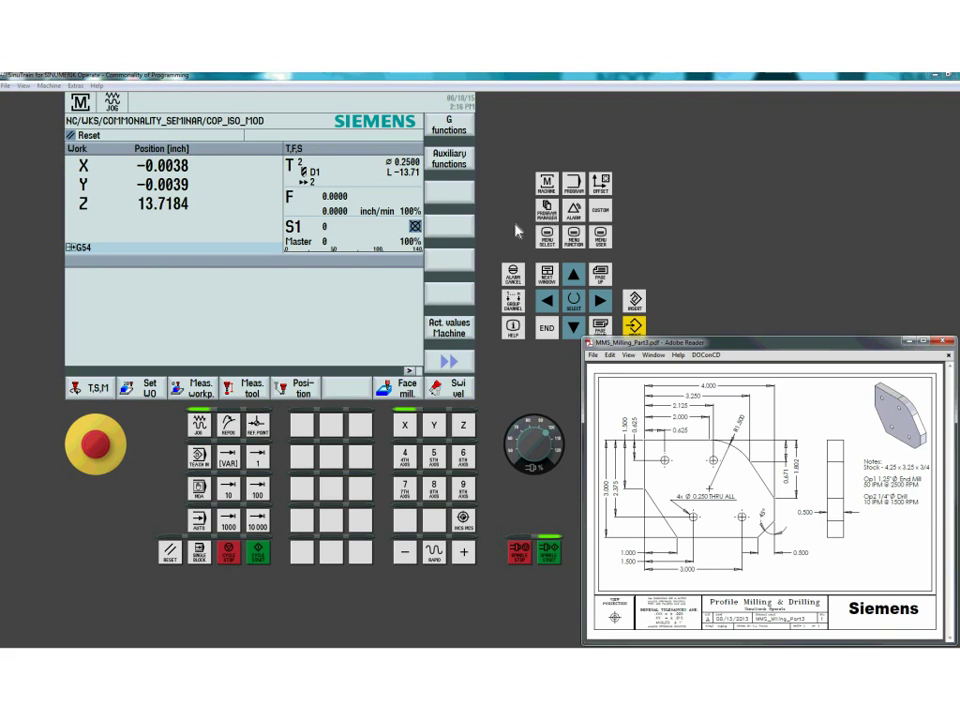
- Examine the program storage structure in the program manager, covering the Part programs, Subprograms and Workpieces directories and the COMMONALITY_SEMINAR workpiece
click(548, 214)
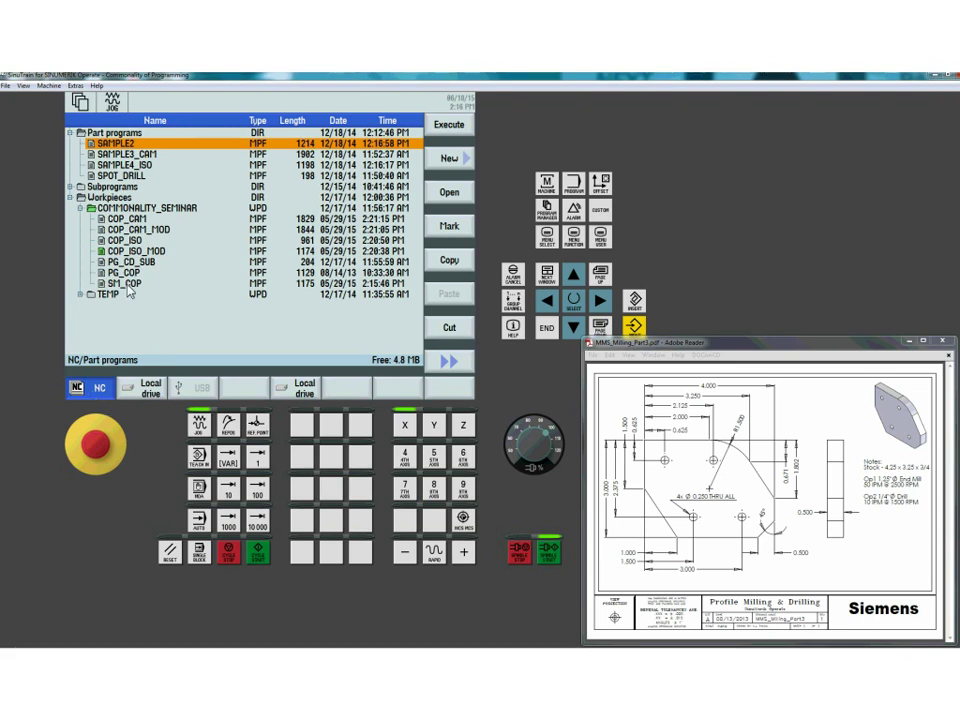
click(69, 132)
click(70, 154)
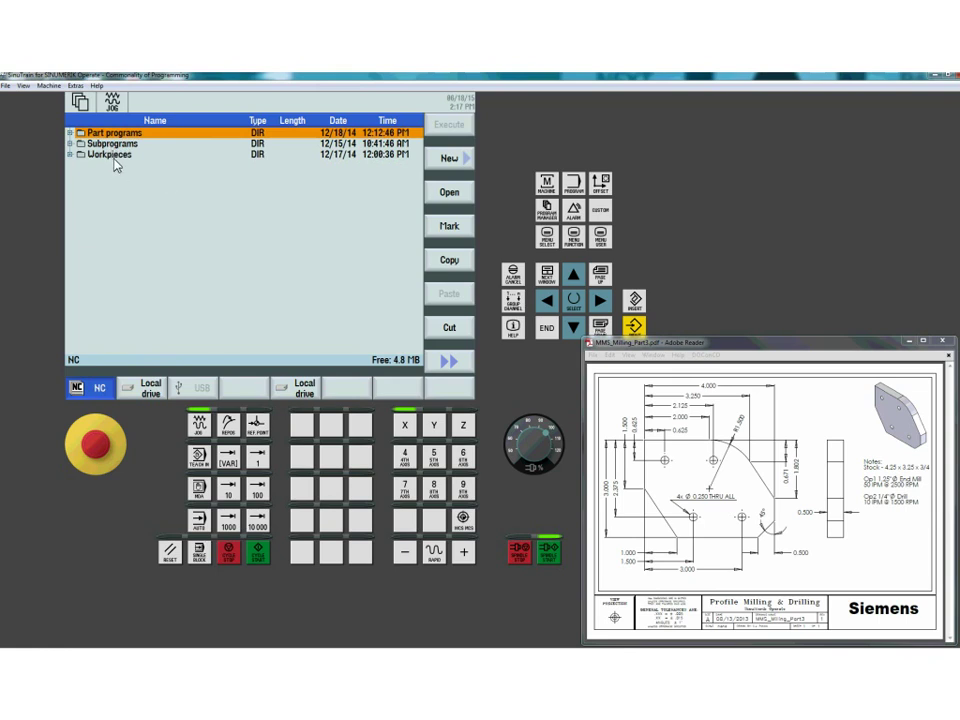
click(69, 133)
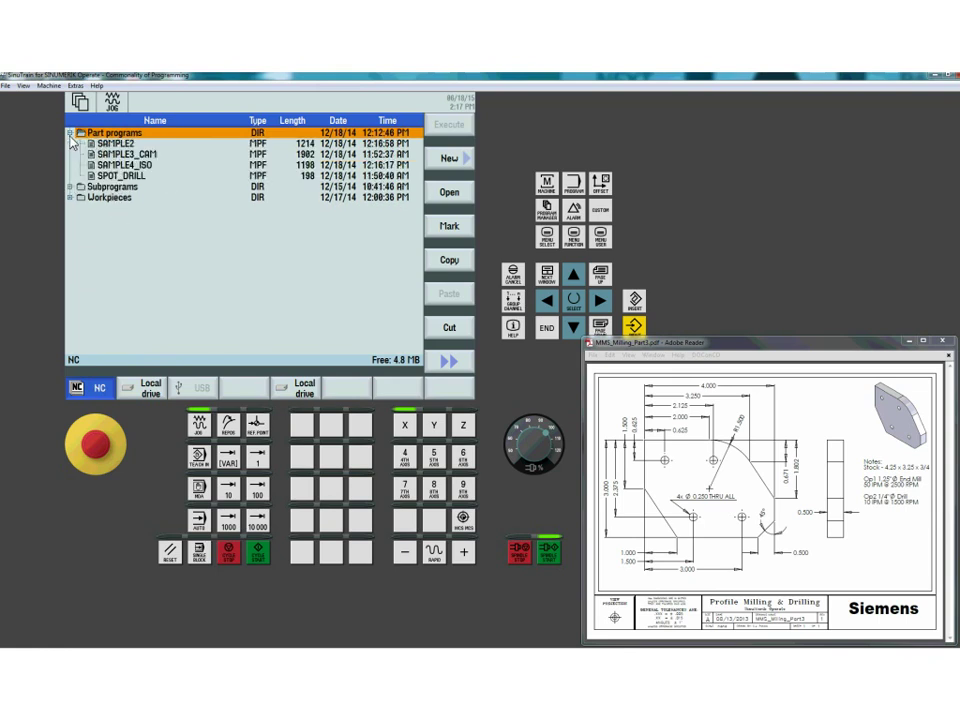
click(70, 199)
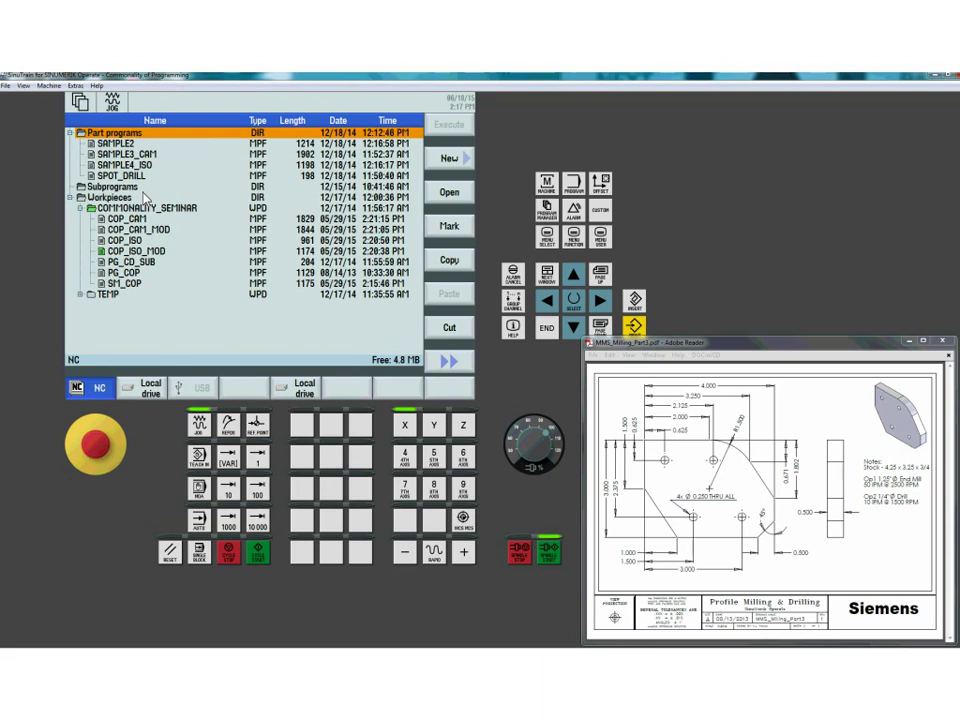
click(80, 207)
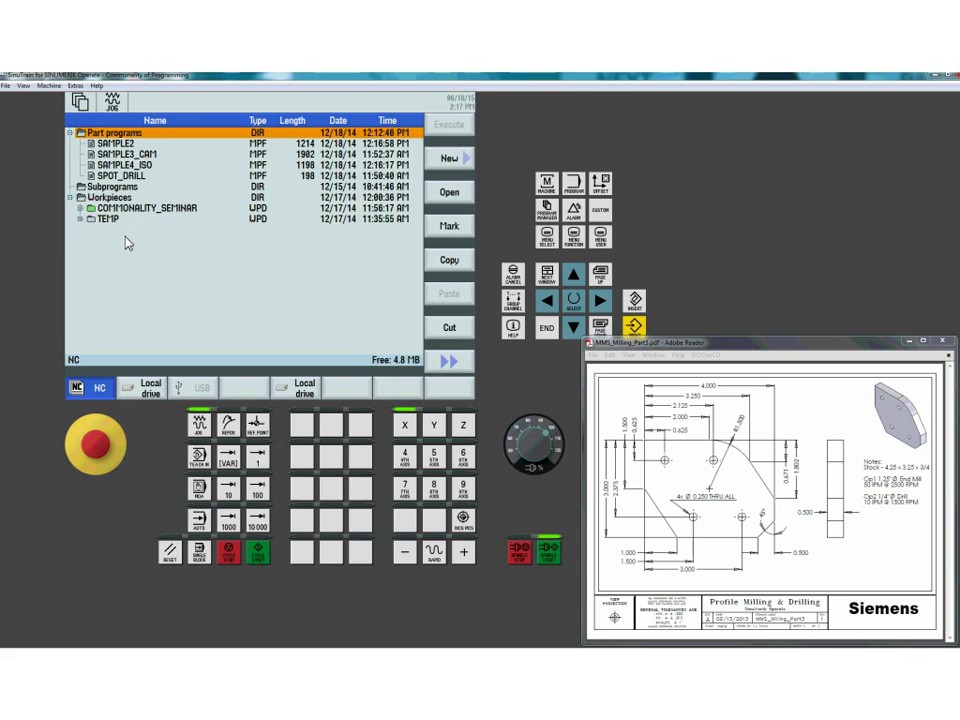
click(81, 209)
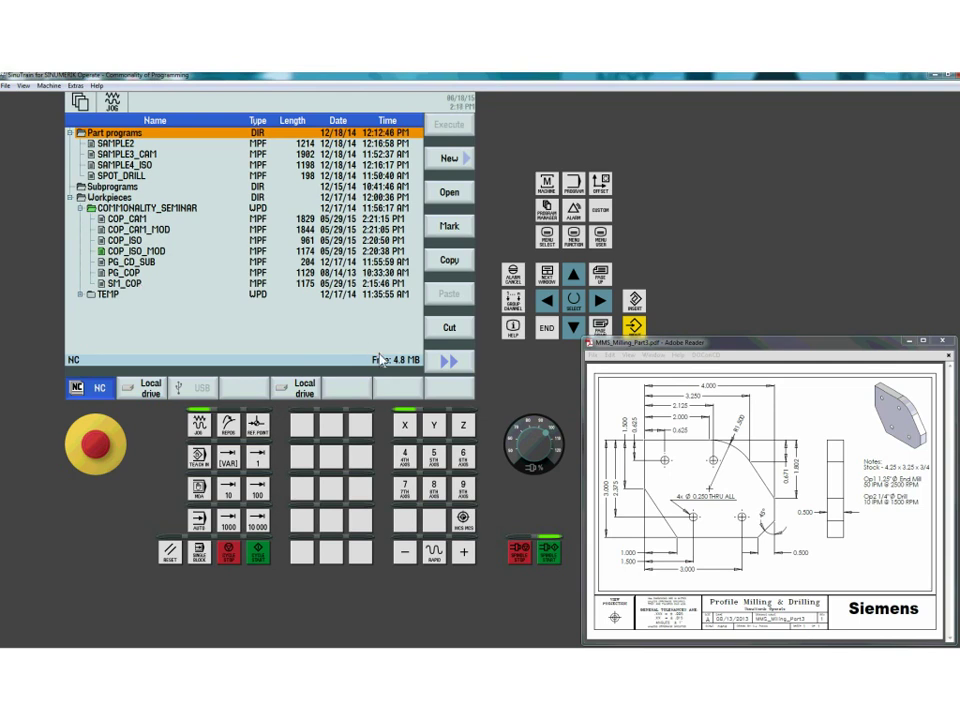
- Compare the archive and setup data functions offered for the COMMONALITY_SEMINAR workpiece and the Part programs directory
click(449, 361)
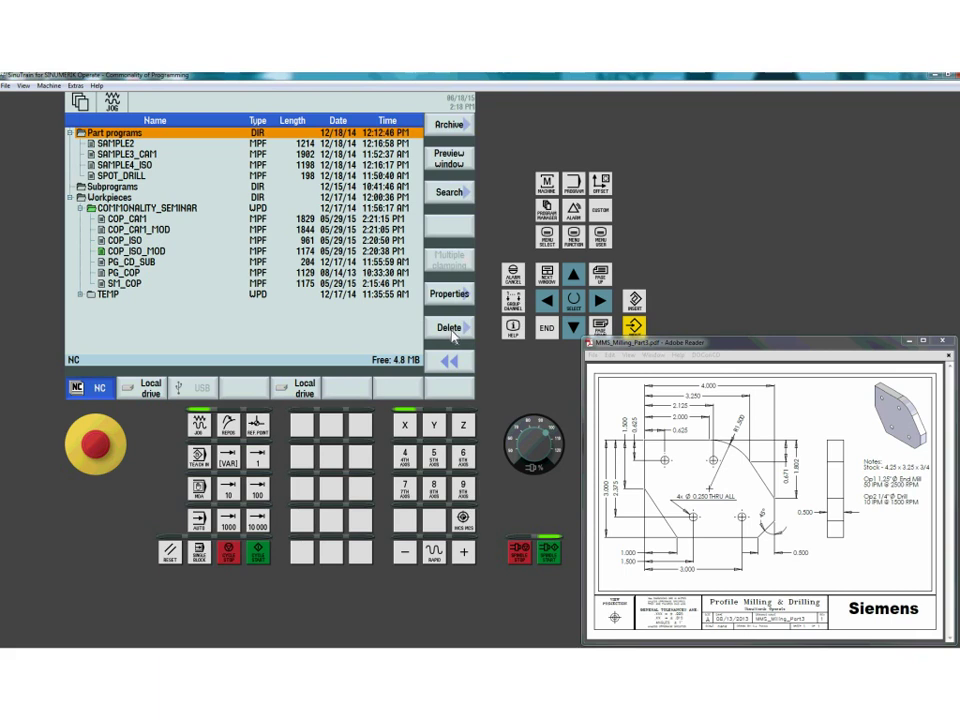
click(116, 210)
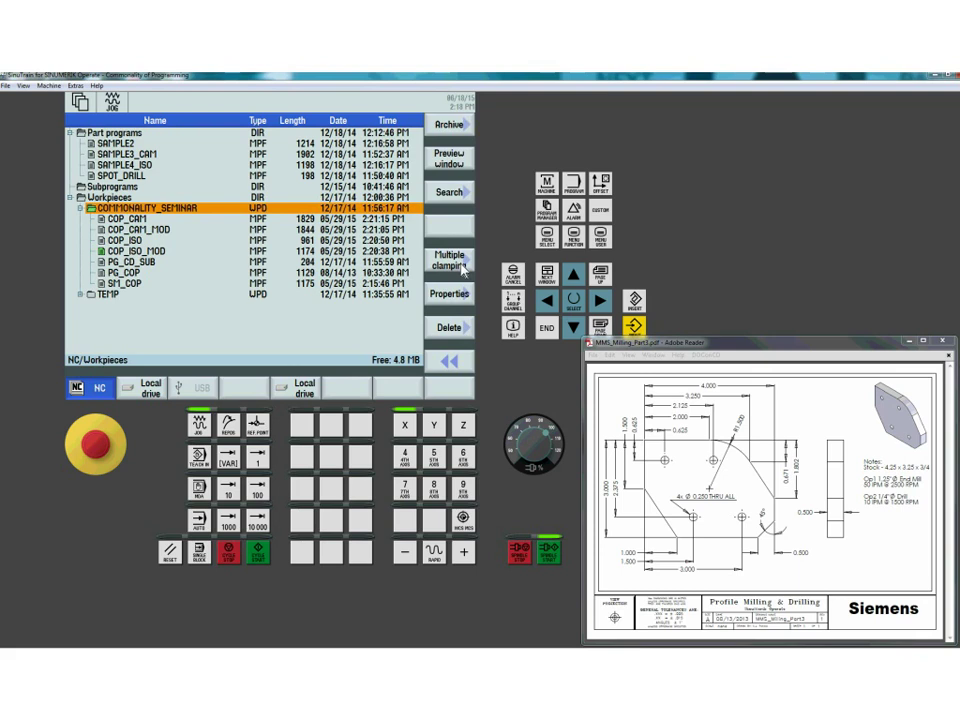
click(452, 127)
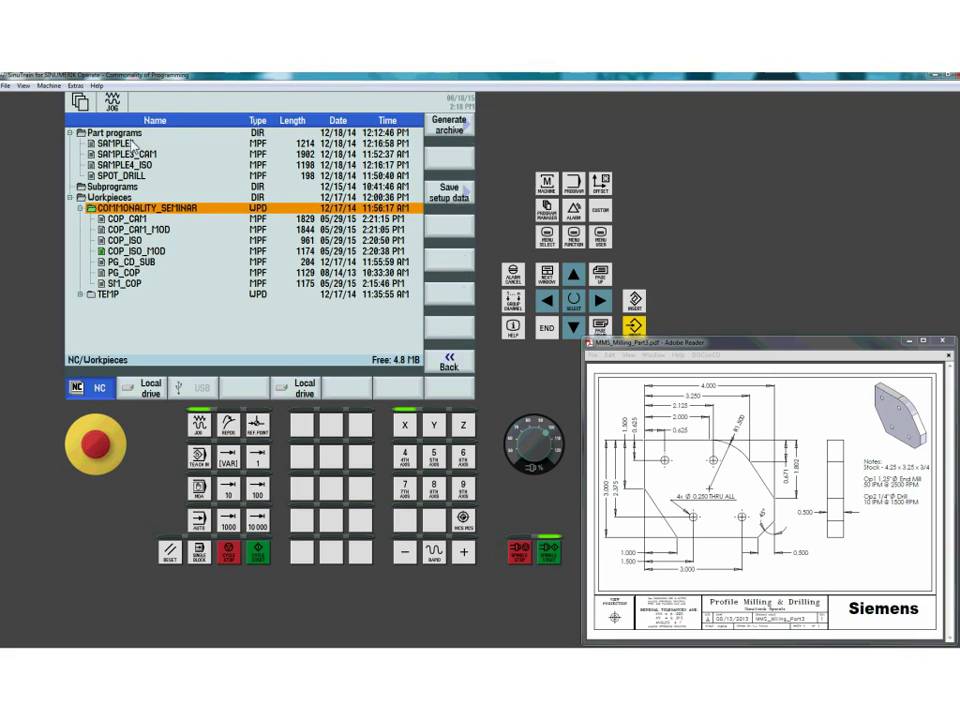
key(Home)
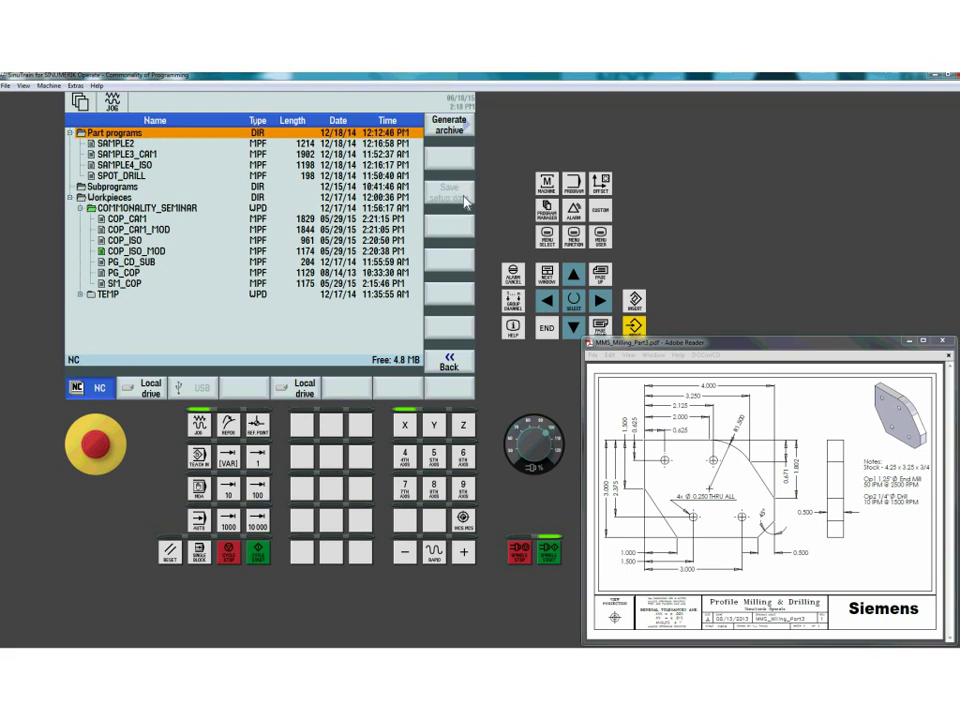
click(160, 208)
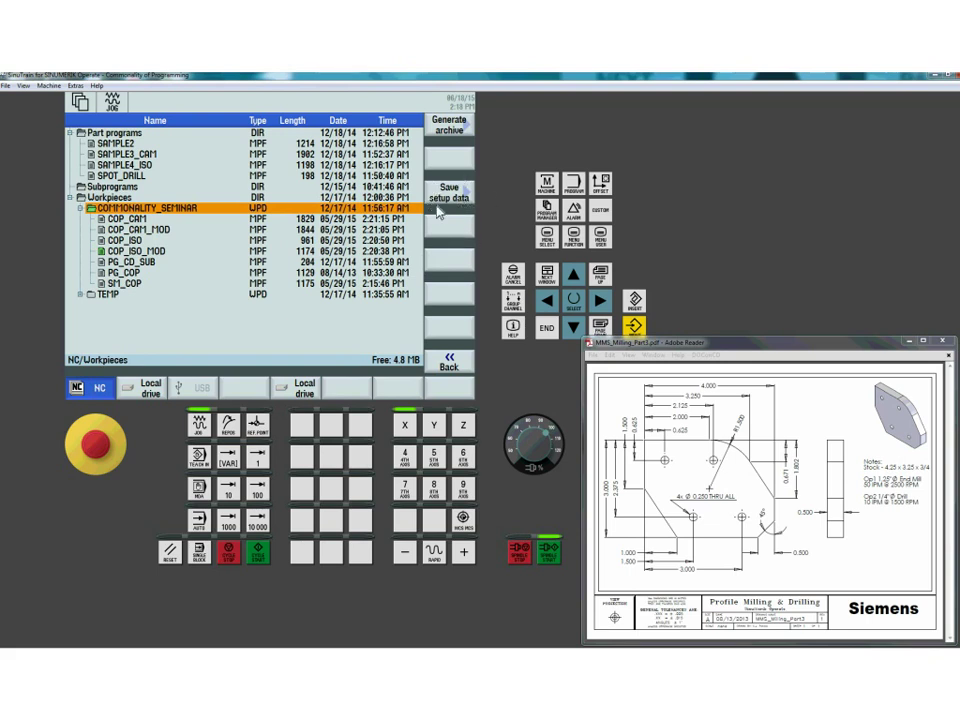
- Review the tool list and the G54 to G599 work offsets
click(599, 184)
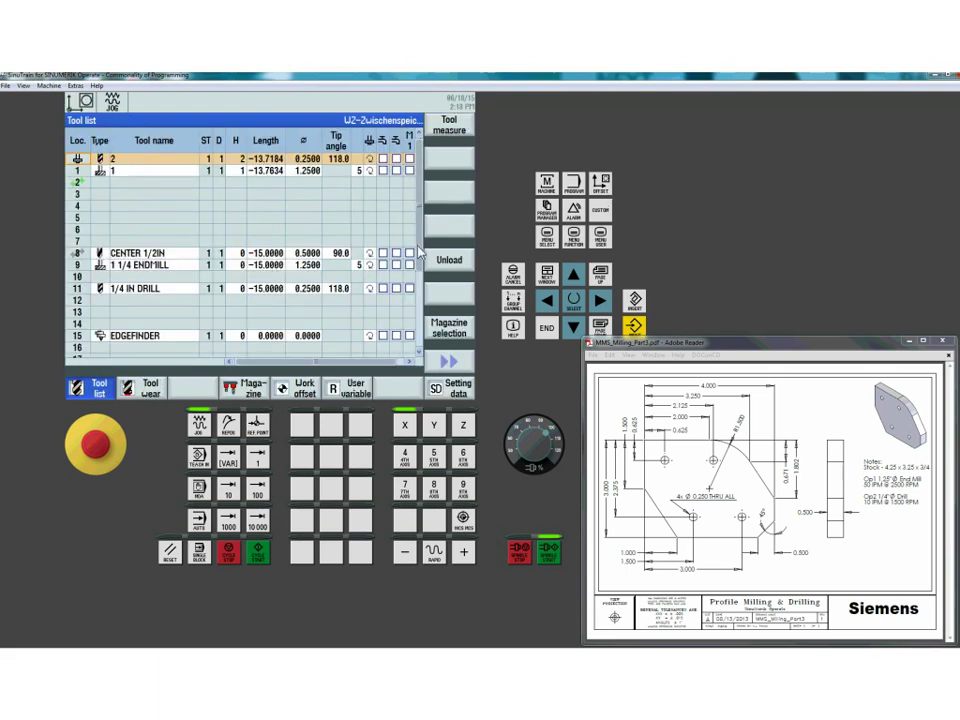
mouse_move(423, 253)
mouse_down()
mouse_move(432, 303)
mouse_move(423, 253)
mouse_up()
click(302, 387)
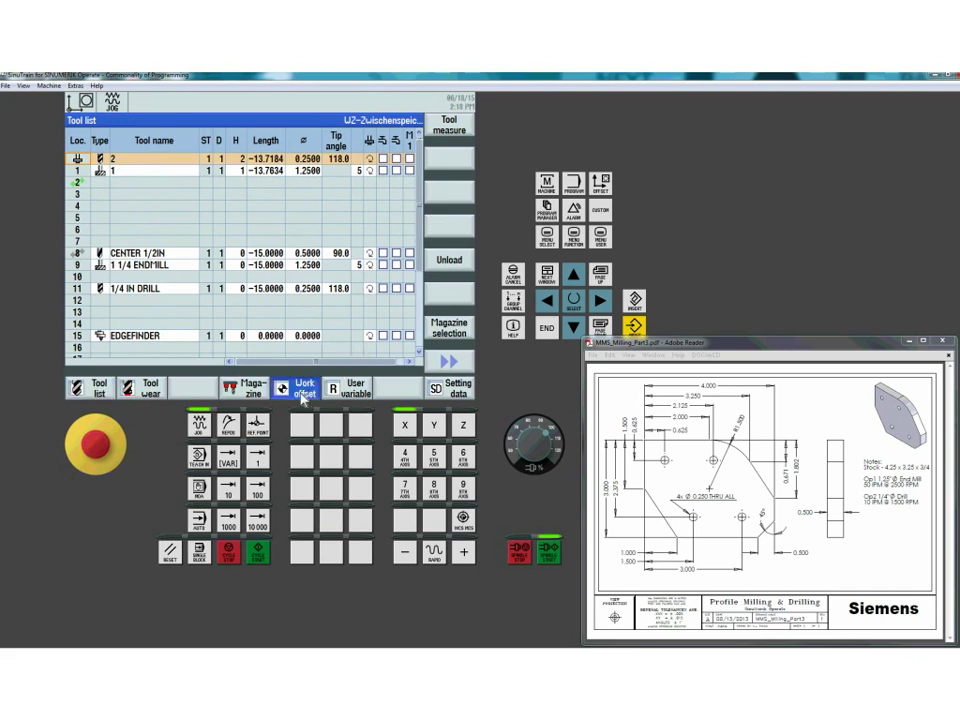
click(446, 268)
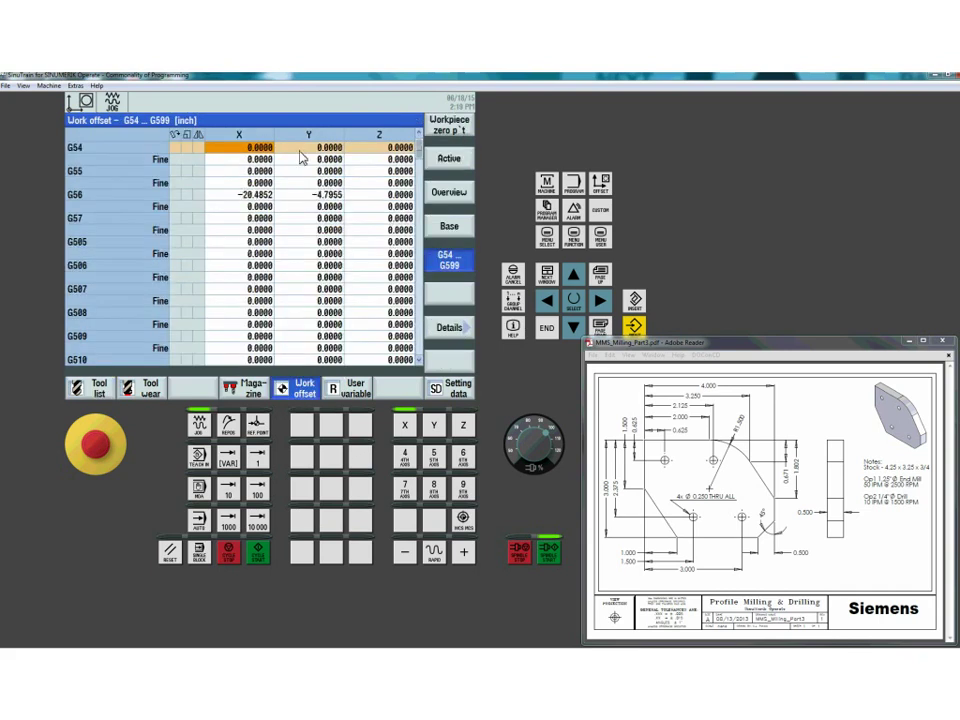
click(100, 392)
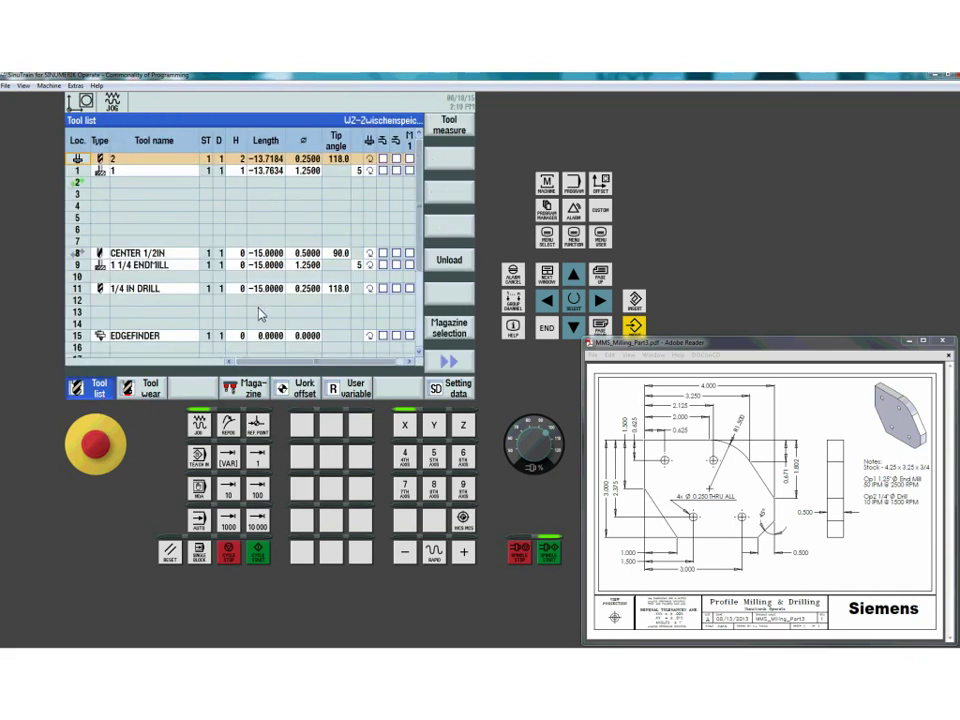
- Return to the program manager and open the setup data saving options for the COMMONALITY_SEMINAR workpiece
click(552, 213)
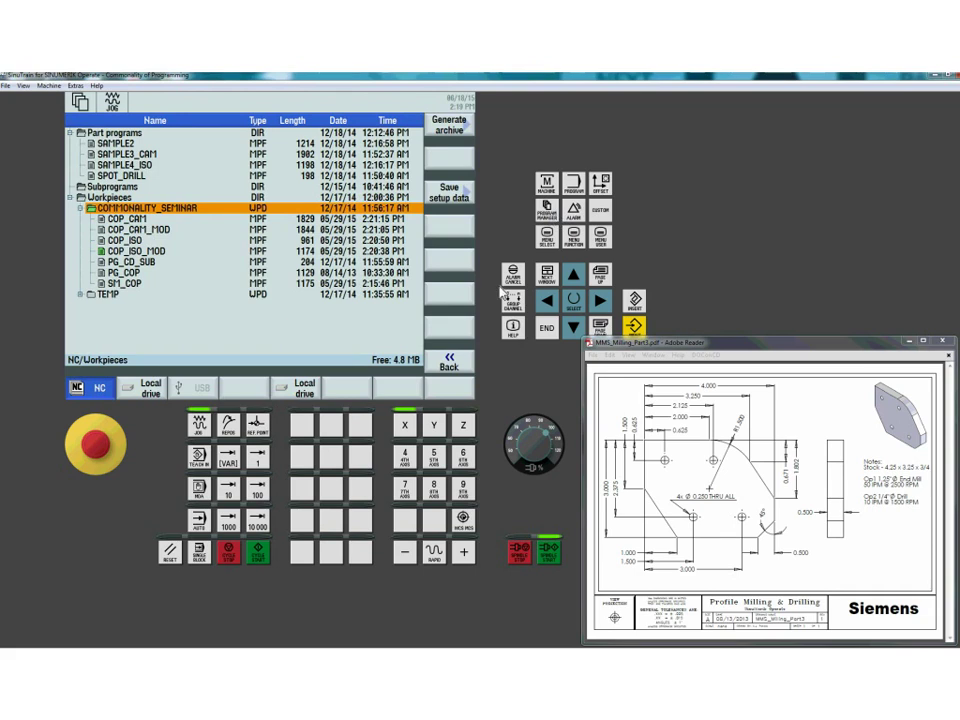
click(452, 360)
click(453, 364)
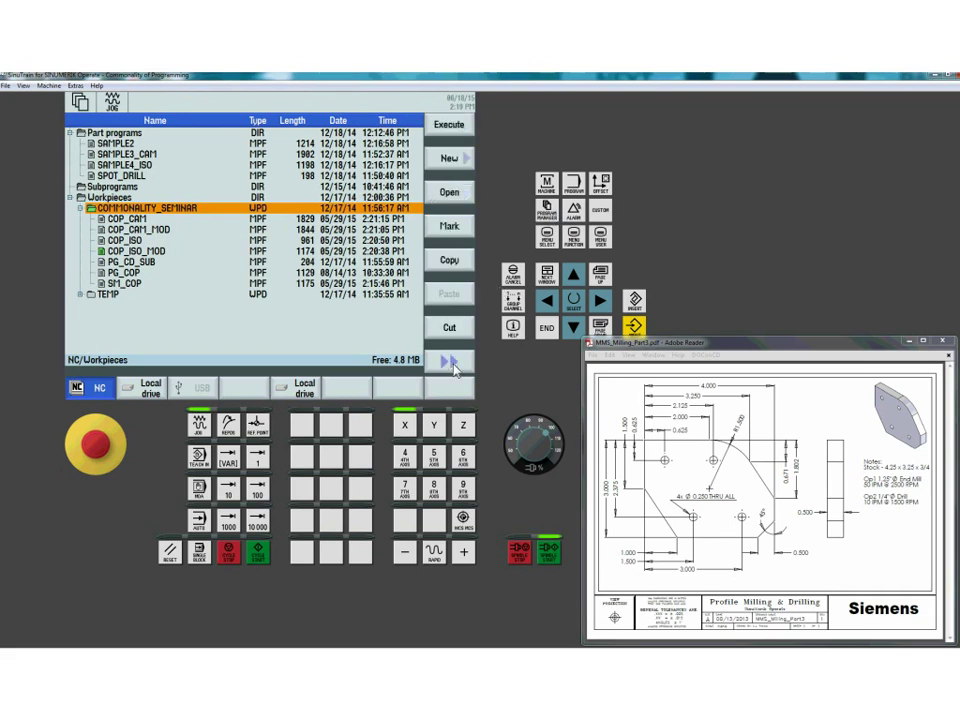
click(452, 363)
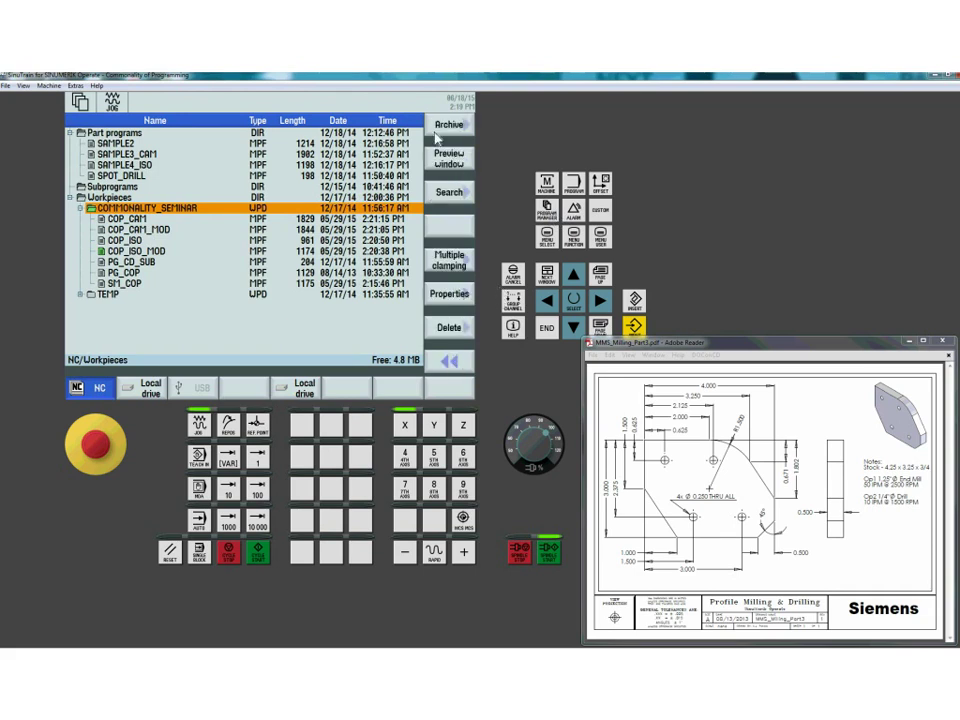
click(451, 125)
click(450, 195)
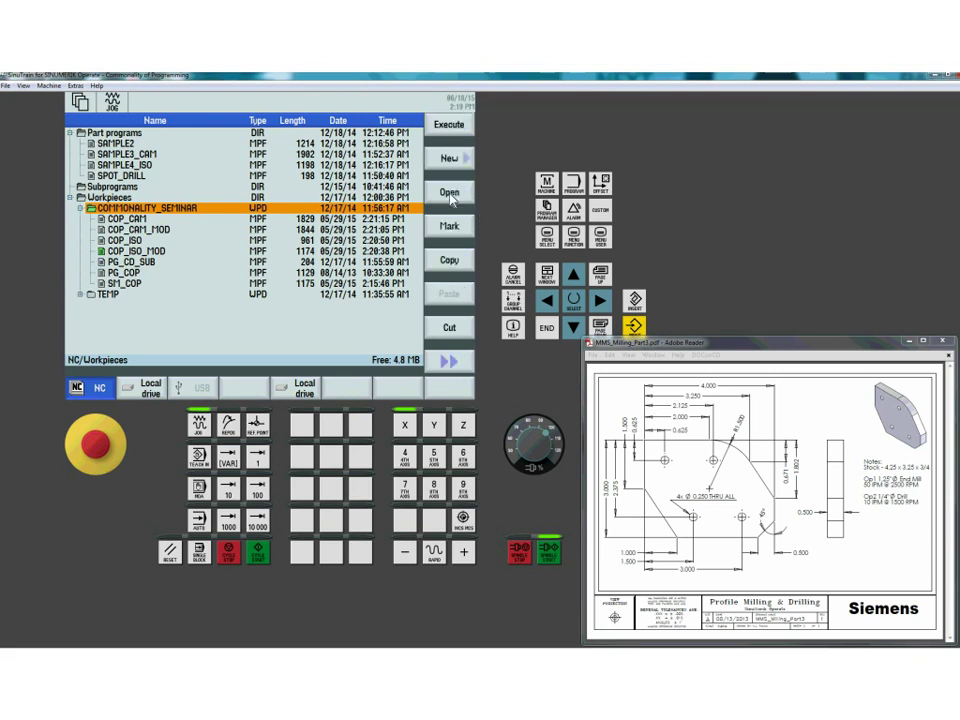
- Save the setup data as COMMONALITY_SEMINAR_TMZ with the complete tool list, magazine assignment, all zero points and basic zero points
click(360, 200)
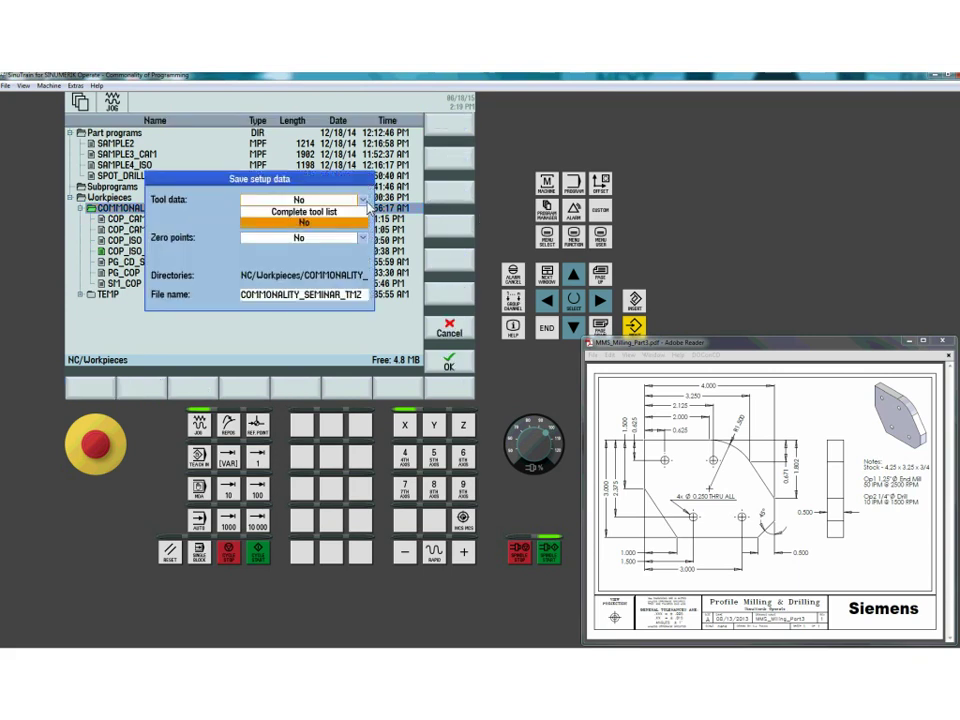
click(310, 212)
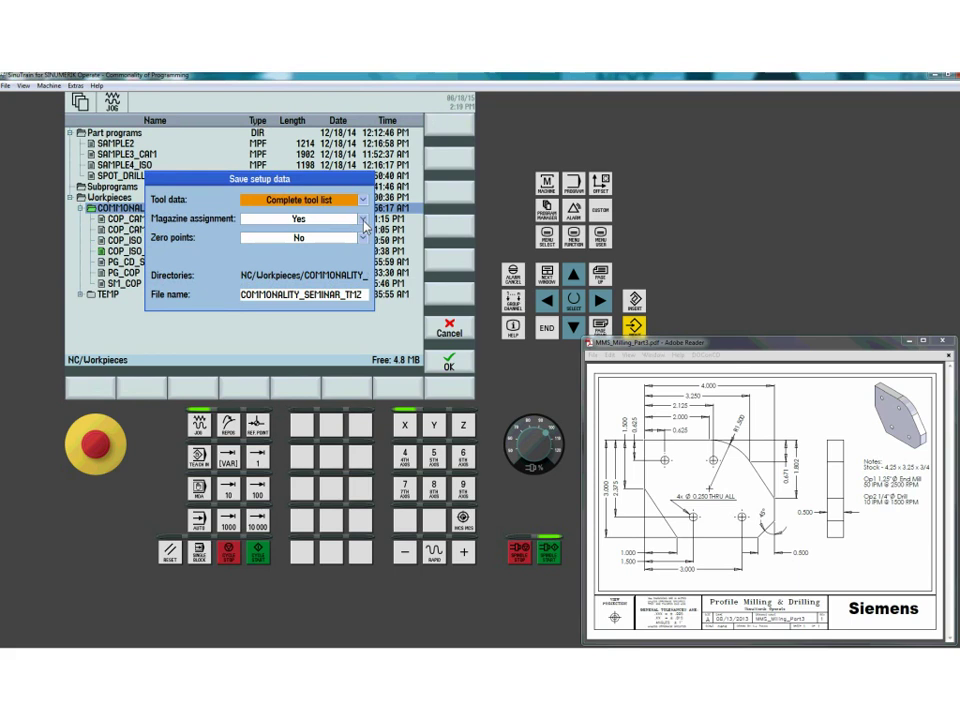
click(362, 219)
click(336, 232)
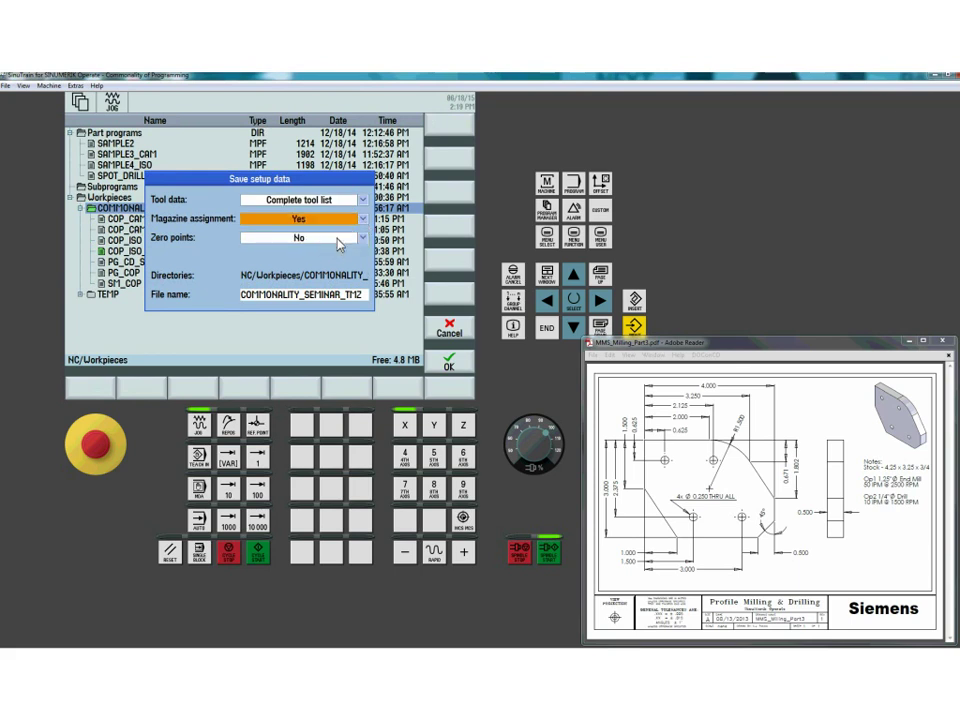
click(362, 237)
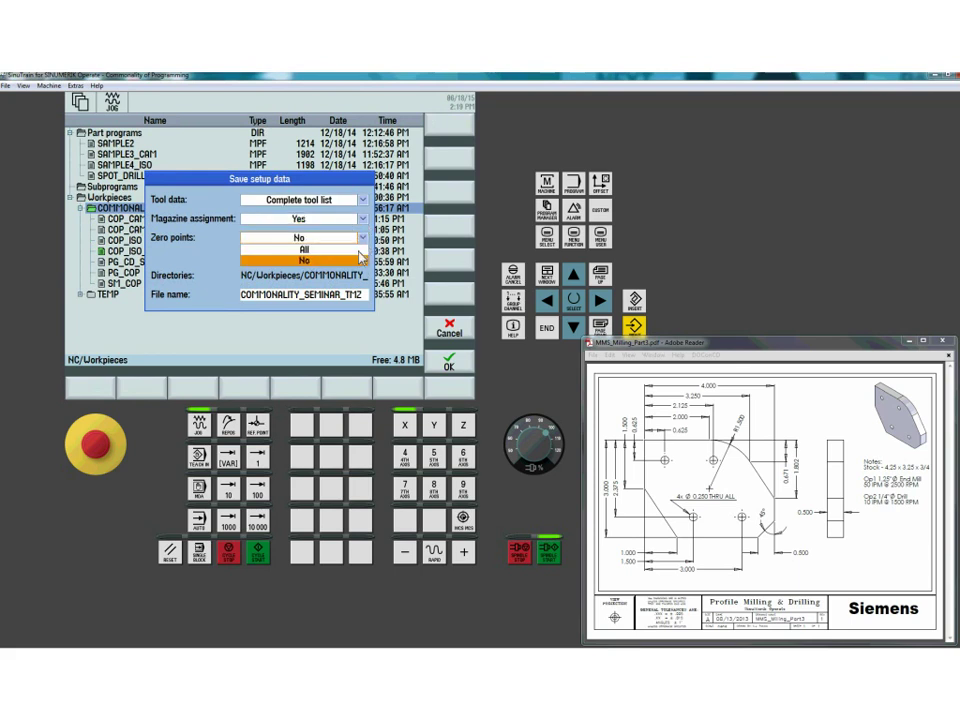
click(340, 248)
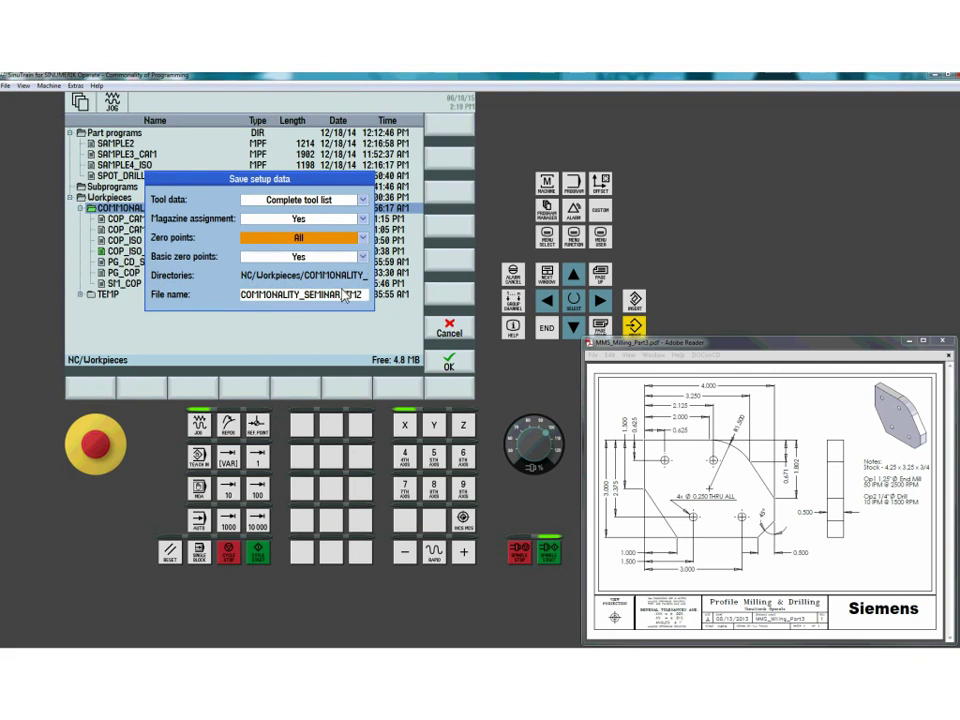
click(449, 366)
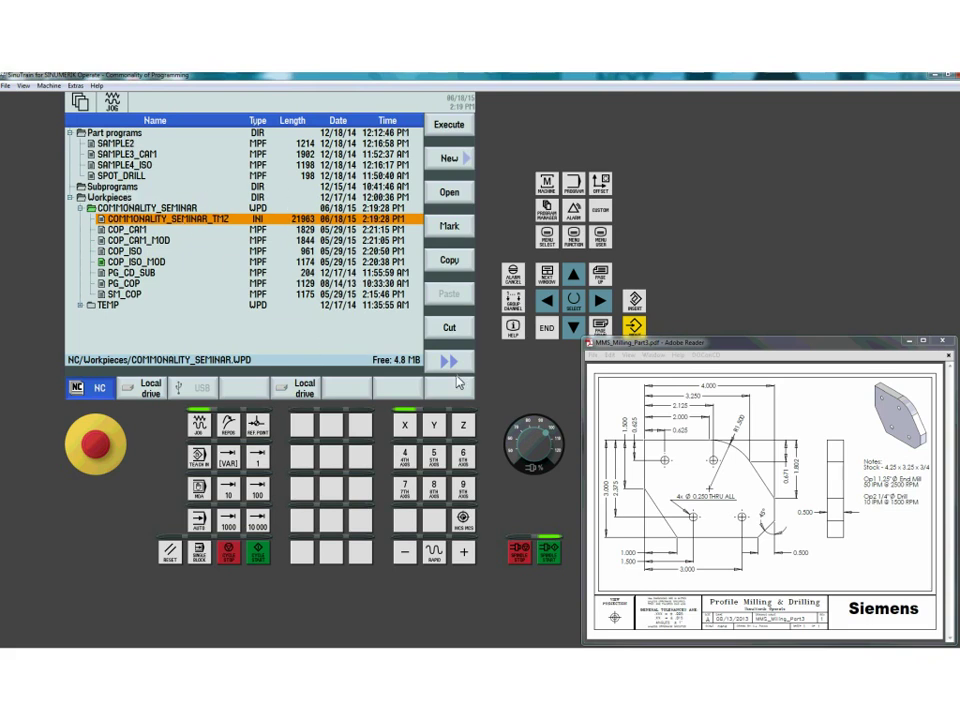
- Select the Part programs directory and collapse the COMMONALITY_SEMINAR workpiece
key(shift+F8)
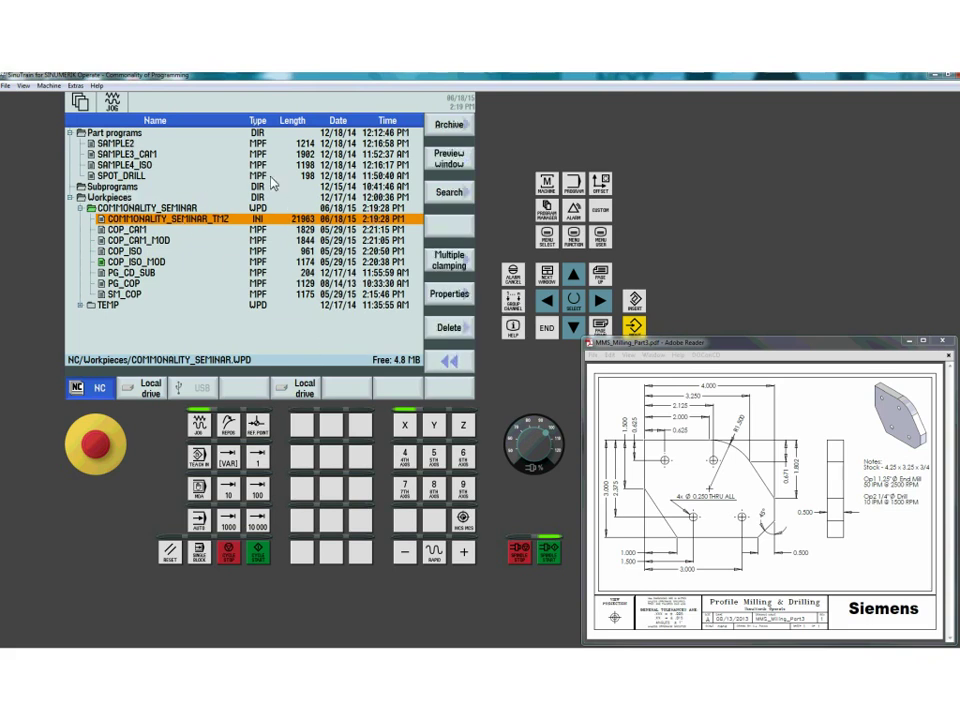
click(91, 103)
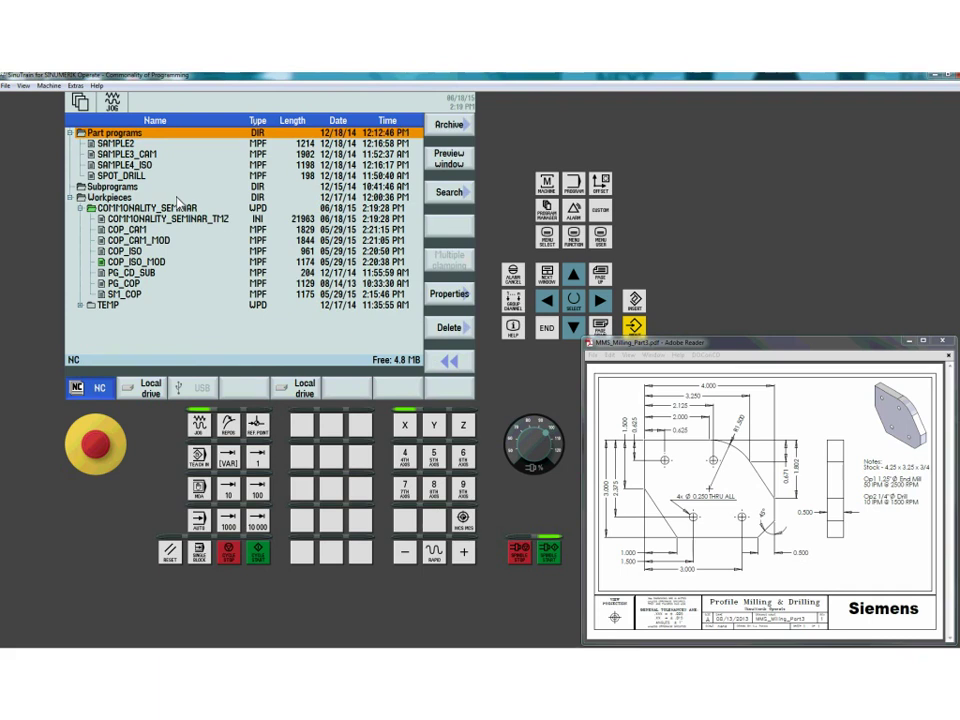
click(83, 211)
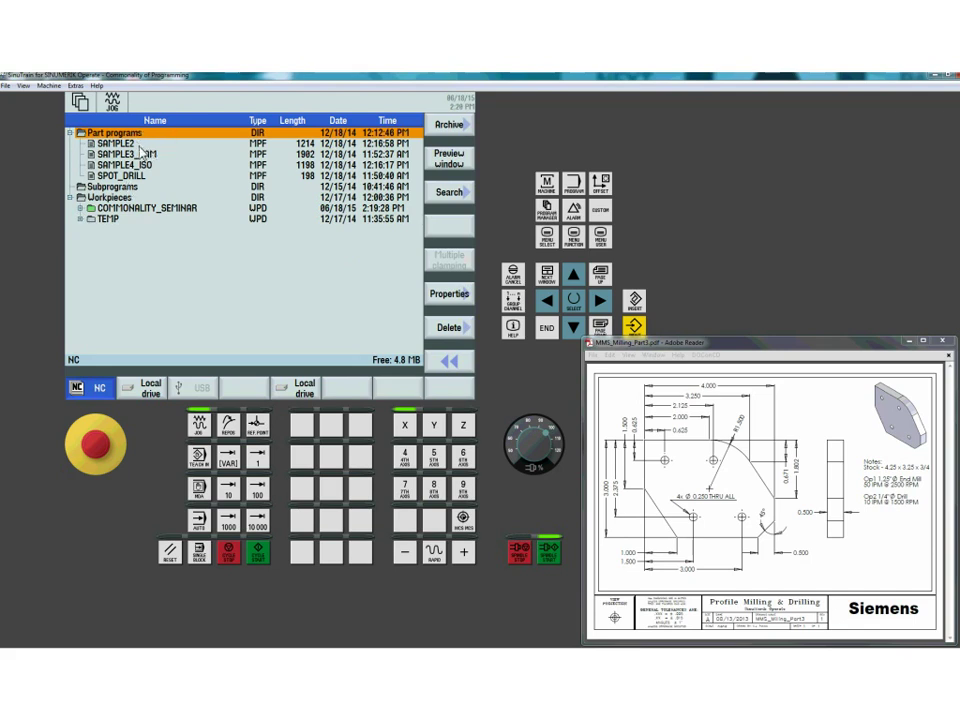
- Start a new ShopMill sequential program in the Part programs directory, comparing it with the programGUIDE G code type
click(449, 362)
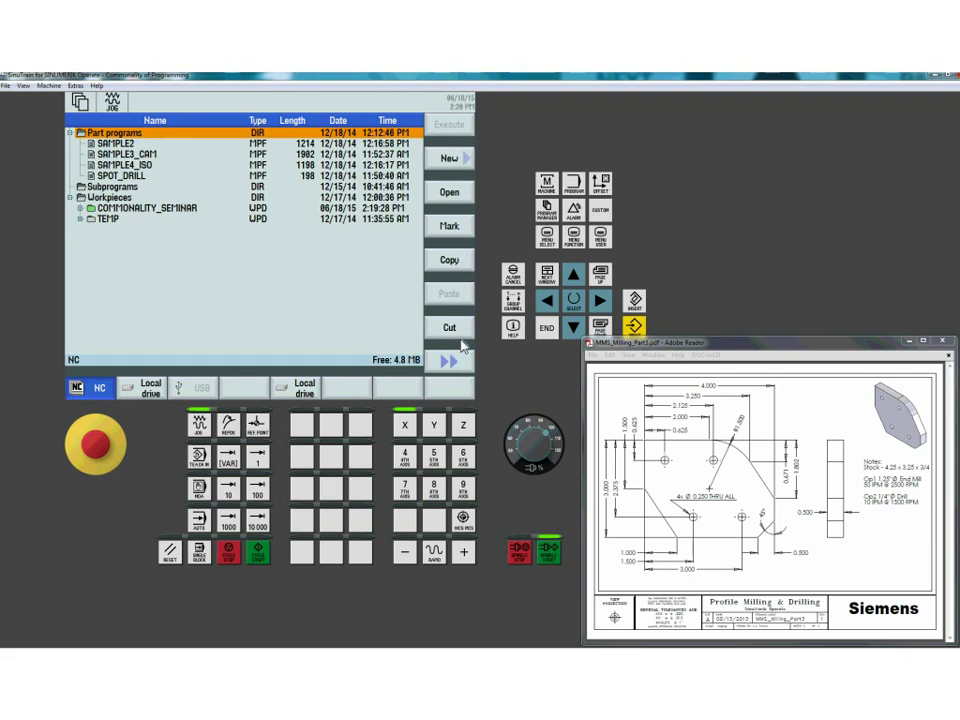
click(449, 162)
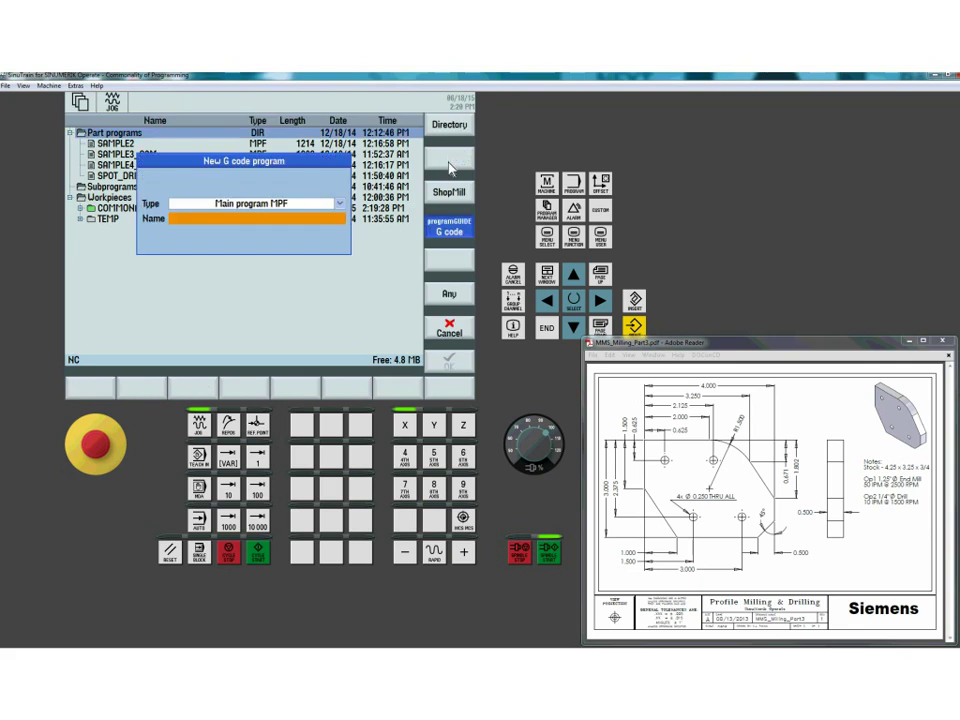
click(452, 191)
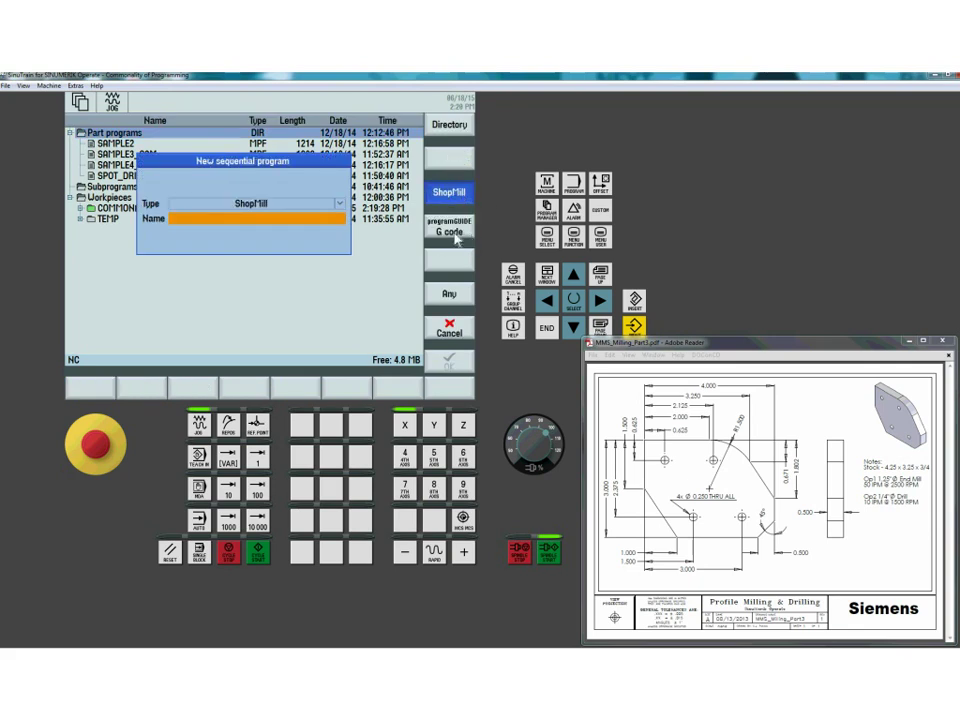
click(455, 234)
click(455, 199)
- Name the new ShopMill program EXAMPLE_1 and create it
text(ex)
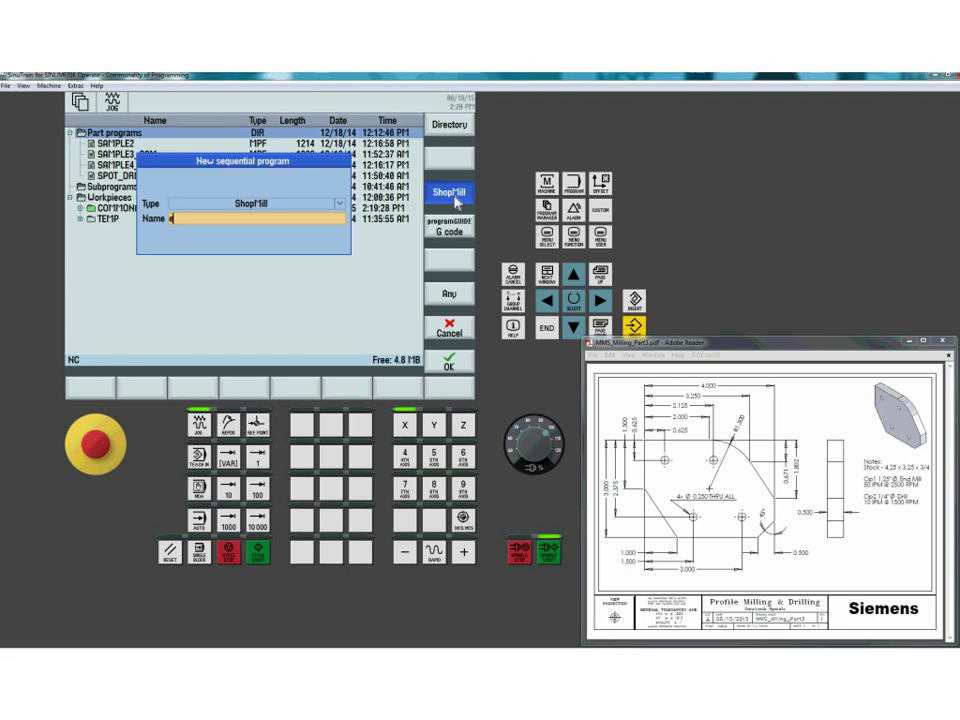
key(BackSpace)
key(BackSpace)
key(Caps_Lock)
text(EXAMPLE1)
key(Left)
text(_)
key(space)
click(449, 364)
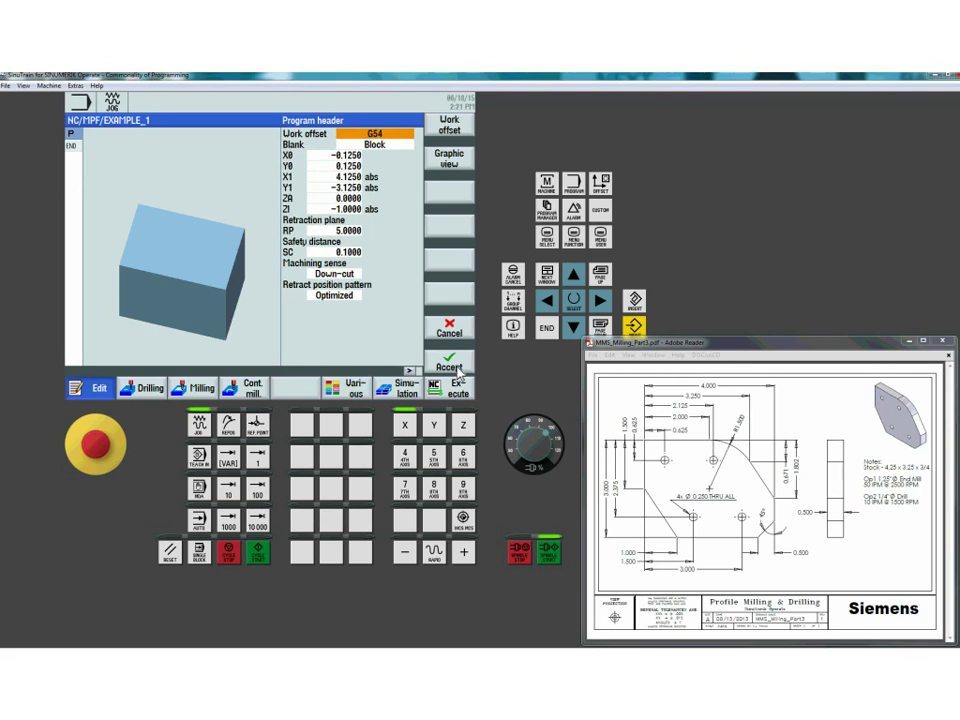
- Keep G54 as the work offset and try the Cylinder blank shape in the program header
click(400, 141)
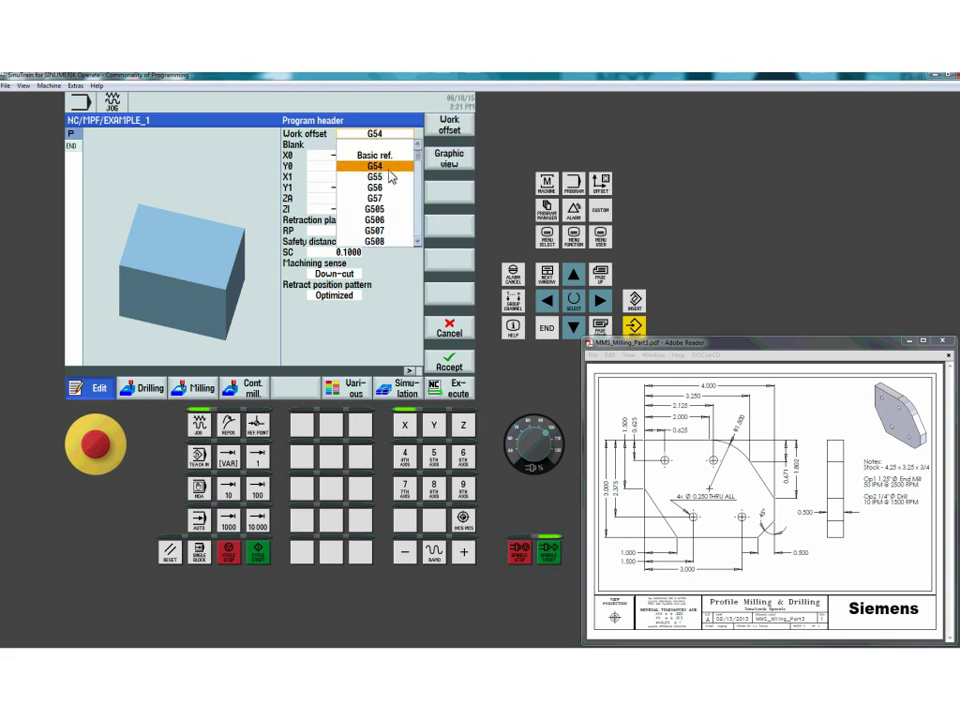
key(Return)
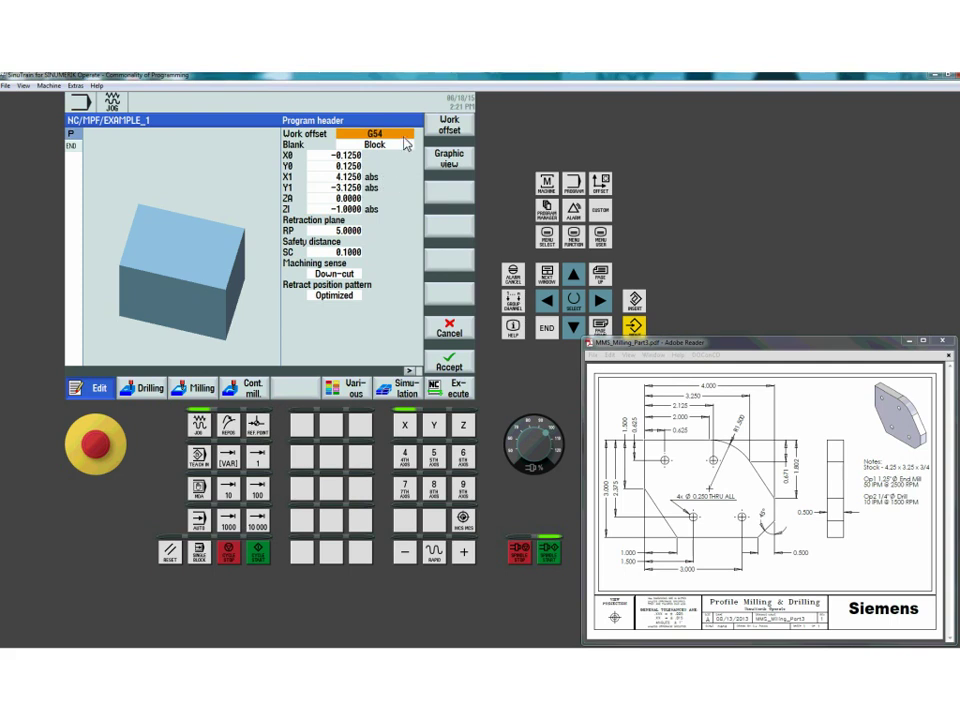
click(395, 147)
click(395, 147)
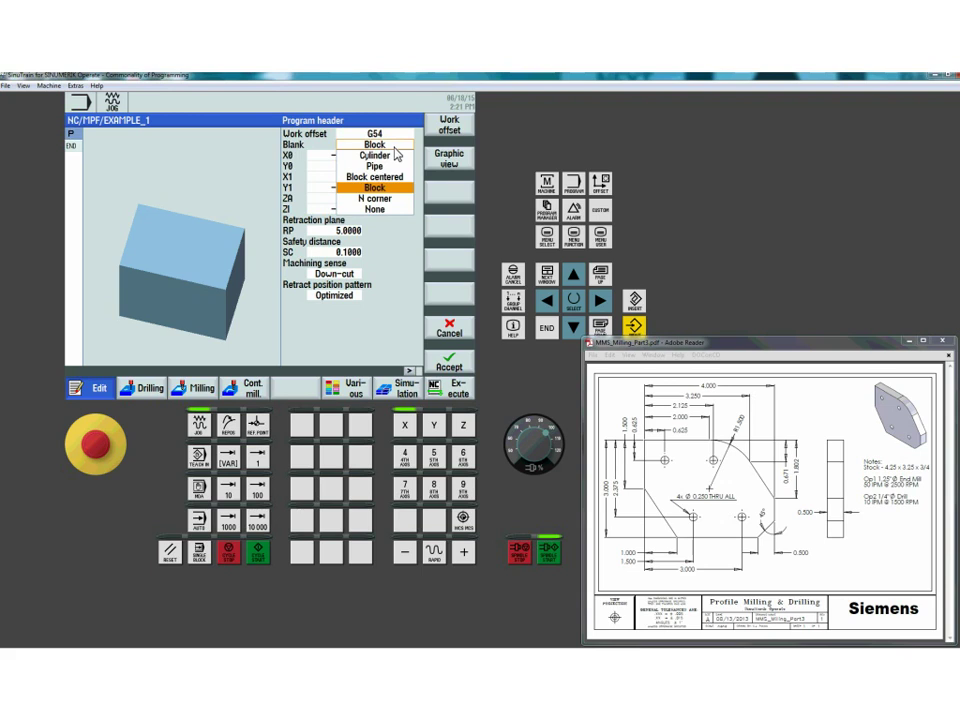
key(Up)
key(Up)
key(Up)
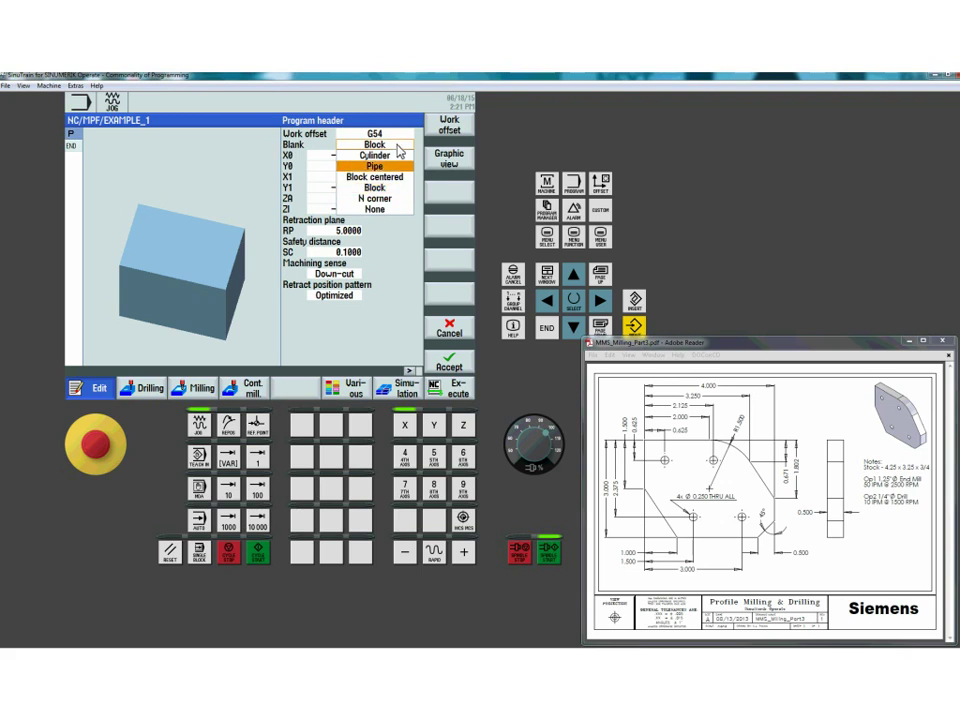
key(Return)
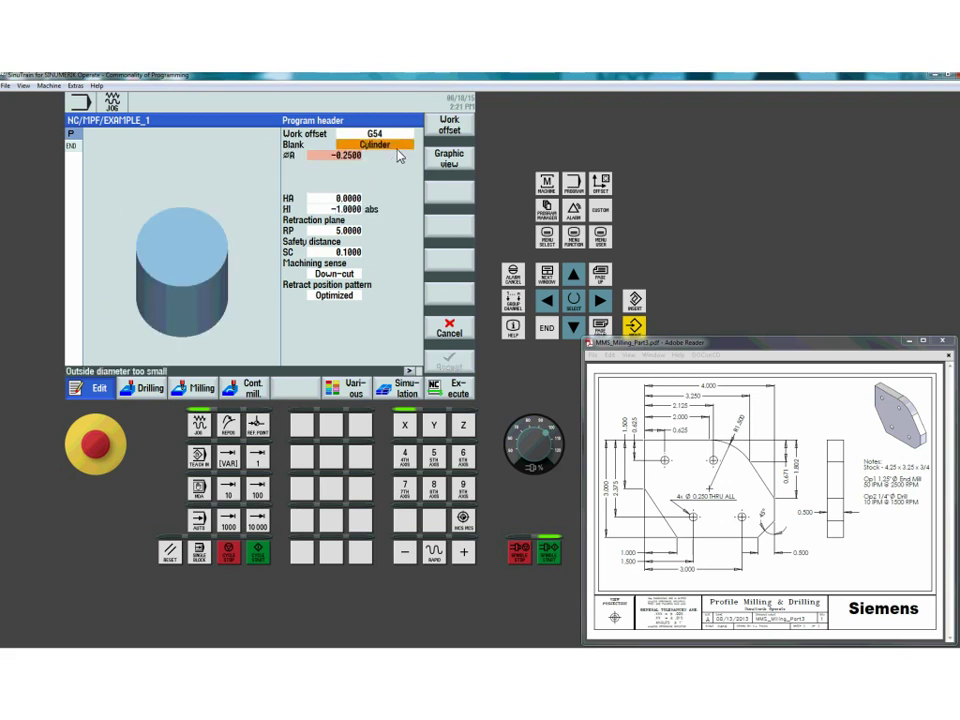
- Try the Pipe and Block centered blank shapes and set the blank back to Block
key(Insert)
key(Down)
key(Return)
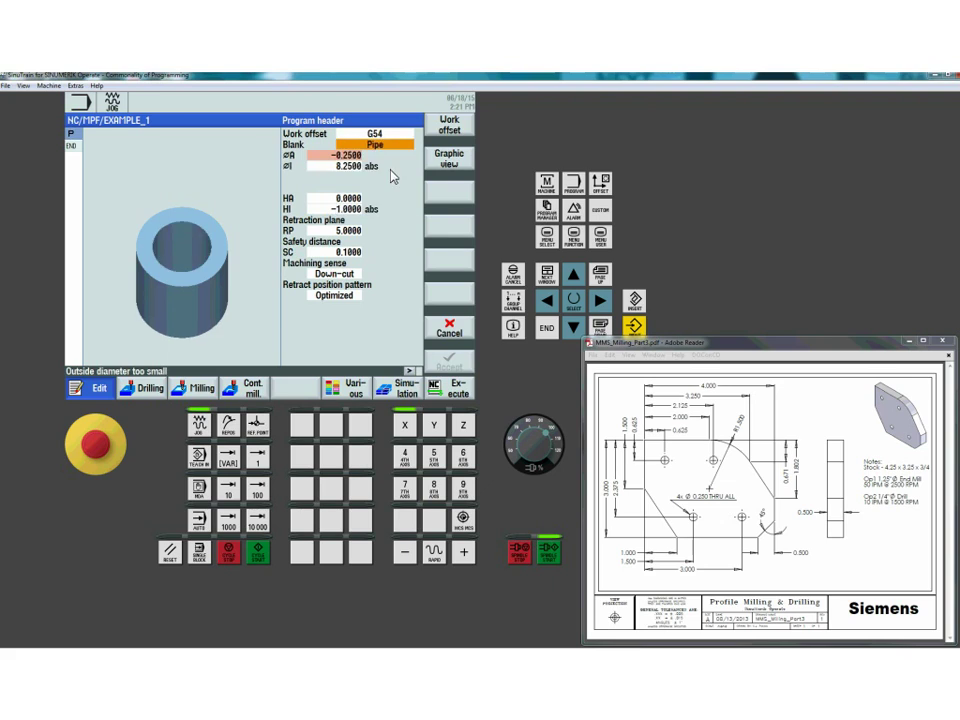
key(Insert)
key(Down)
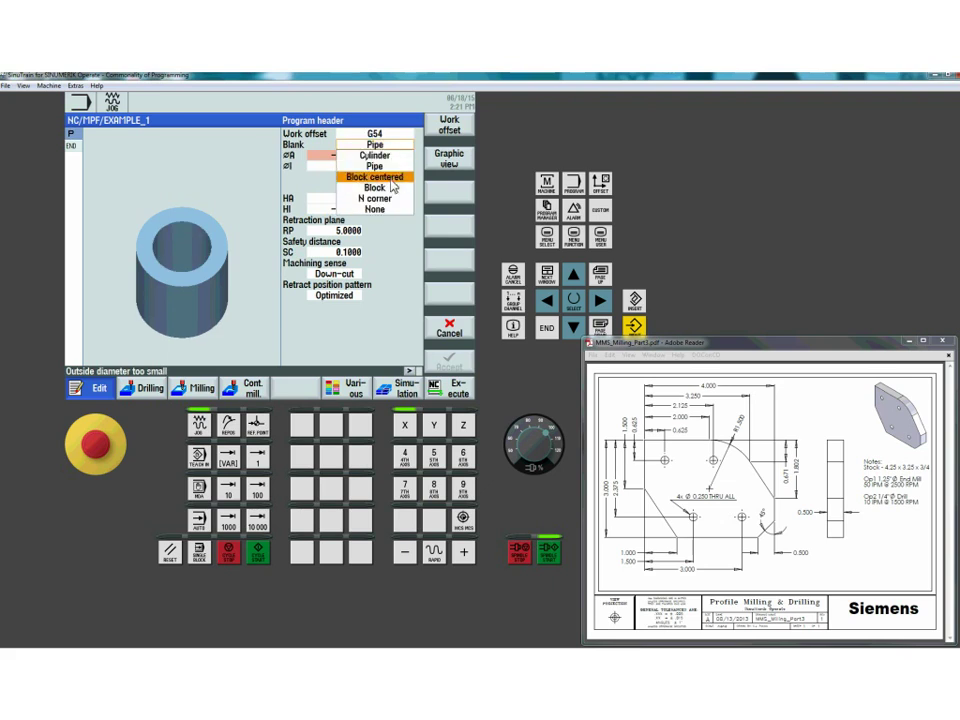
key(Return)
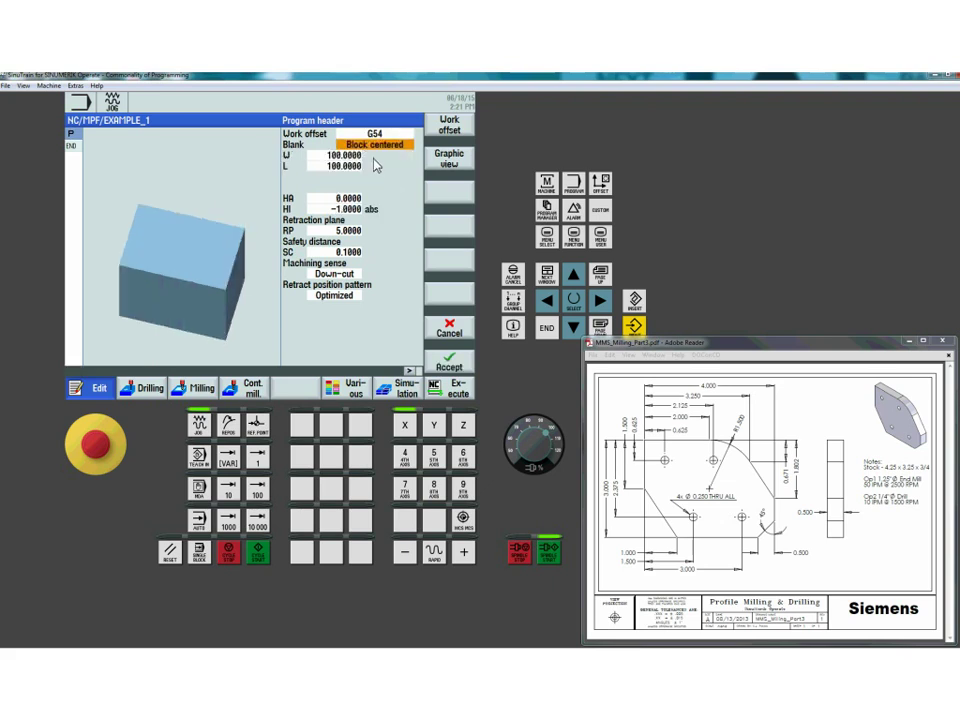
key(Insert)
key(Down)
key(Down)
key(Down)
key(Down)
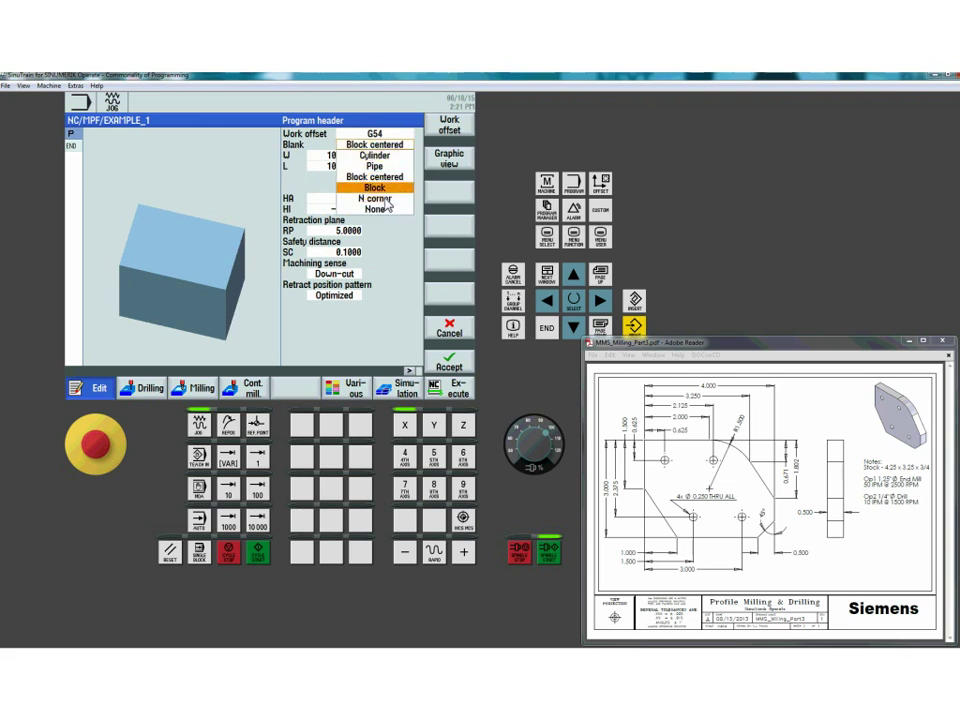
key(Return)
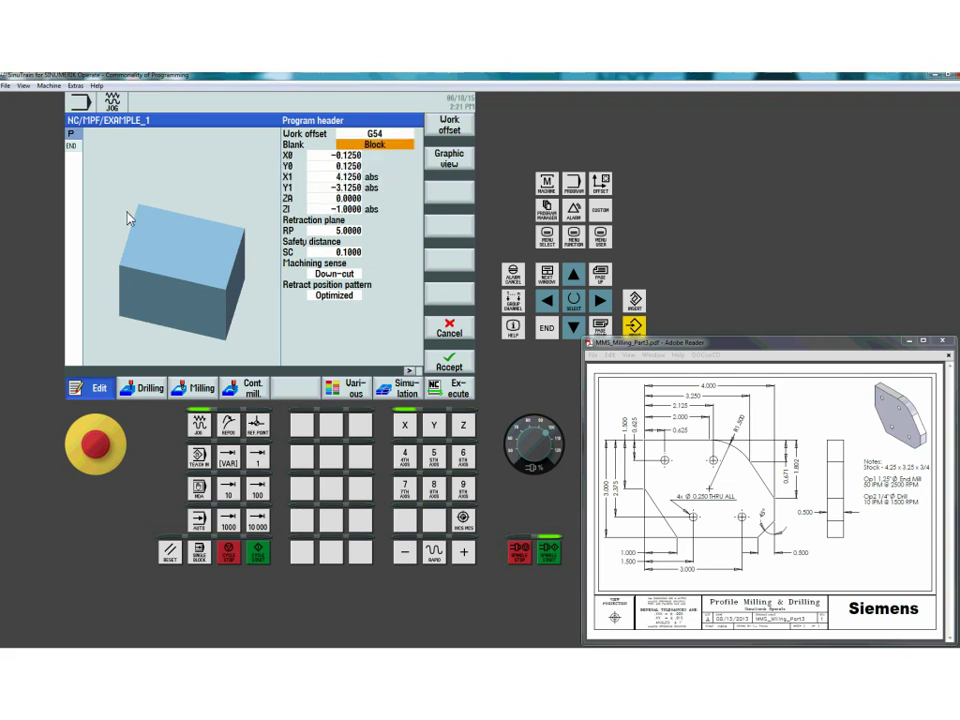
- Try the N corner and Block centered blank shapes and return the blank to Block
click(397, 147)
click(397, 150)
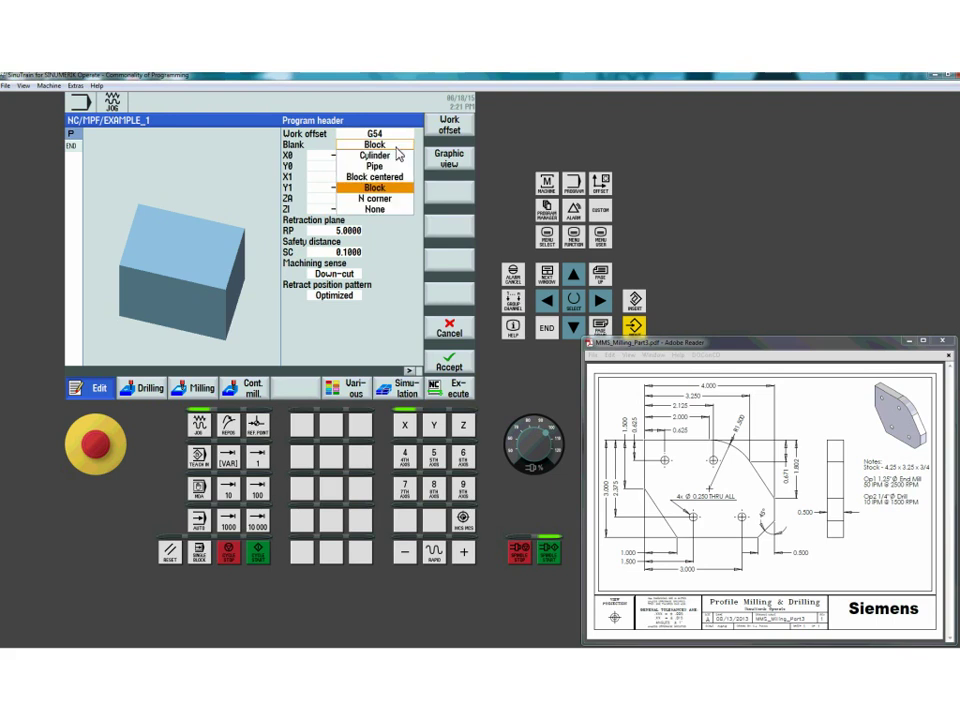
click(392, 200)
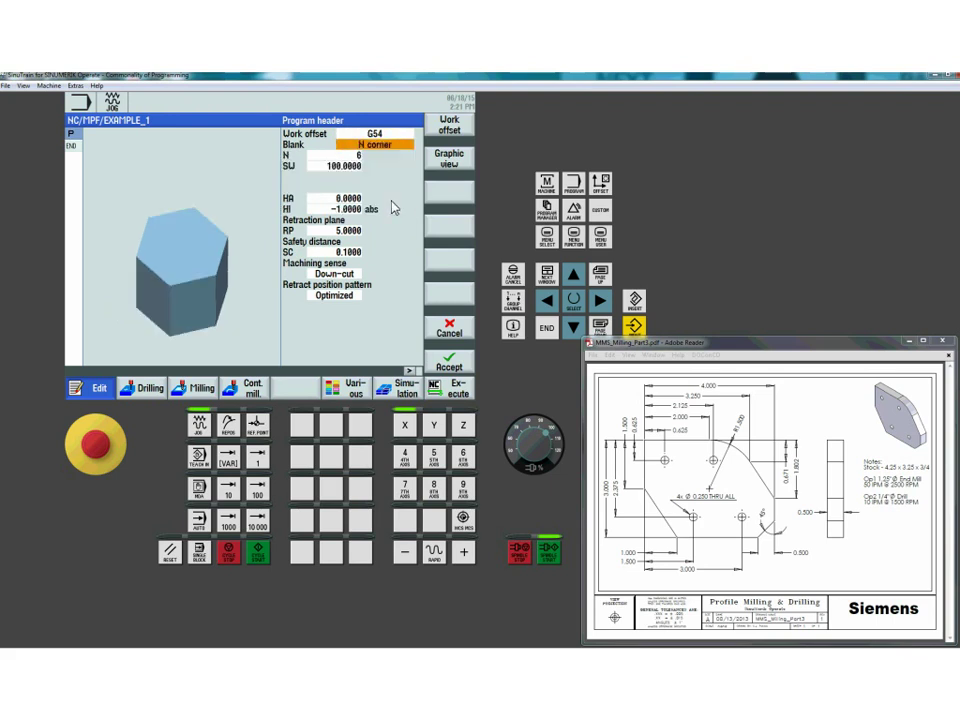
click(394, 150)
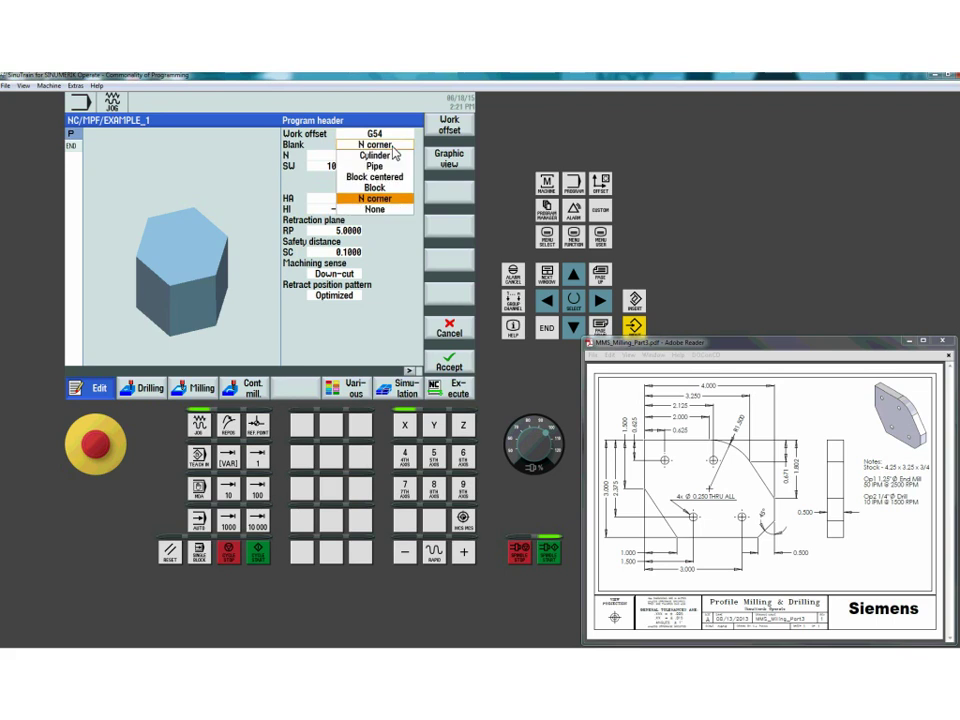
click(396, 178)
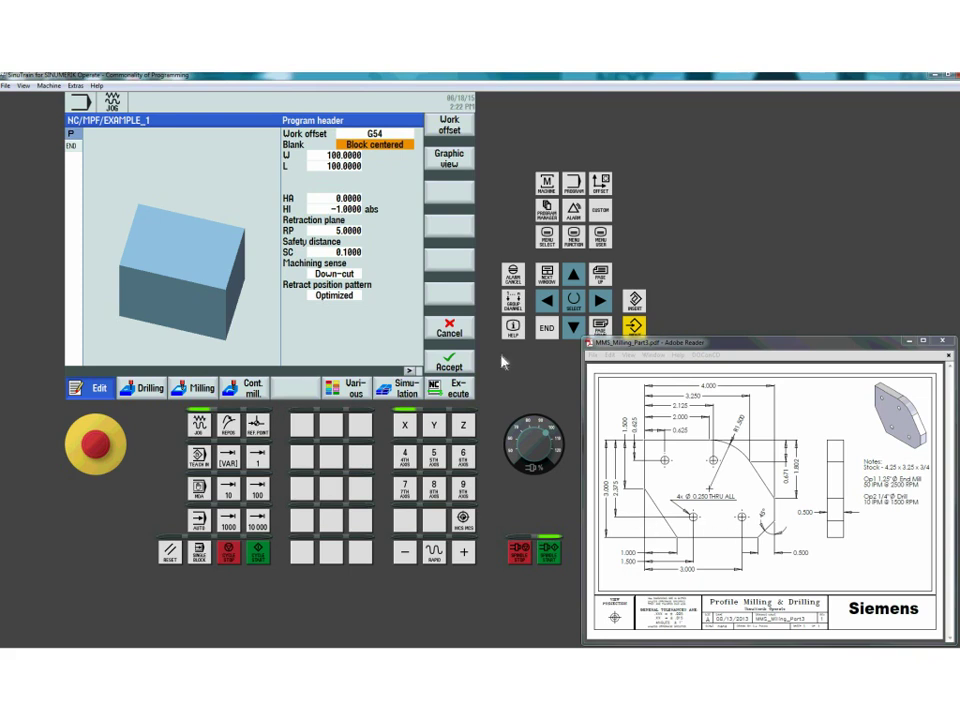
click(377, 145)
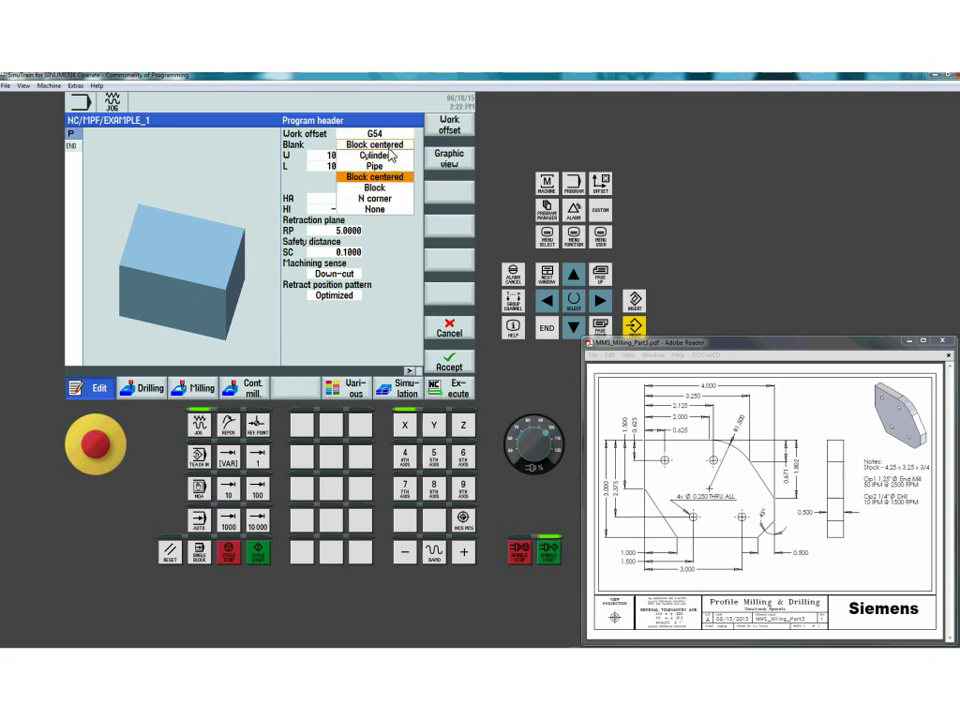
click(383, 189)
- Go through the block's X, Y and ZA coordinates and set its ZI depth to -0.75 abs
key(Down)
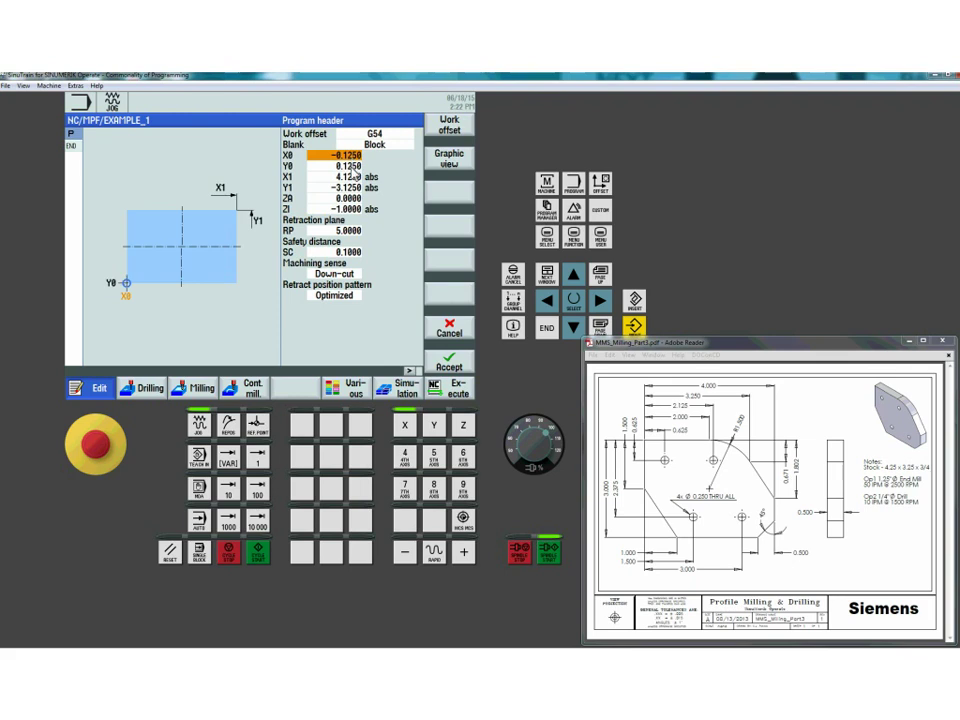
key(Down)
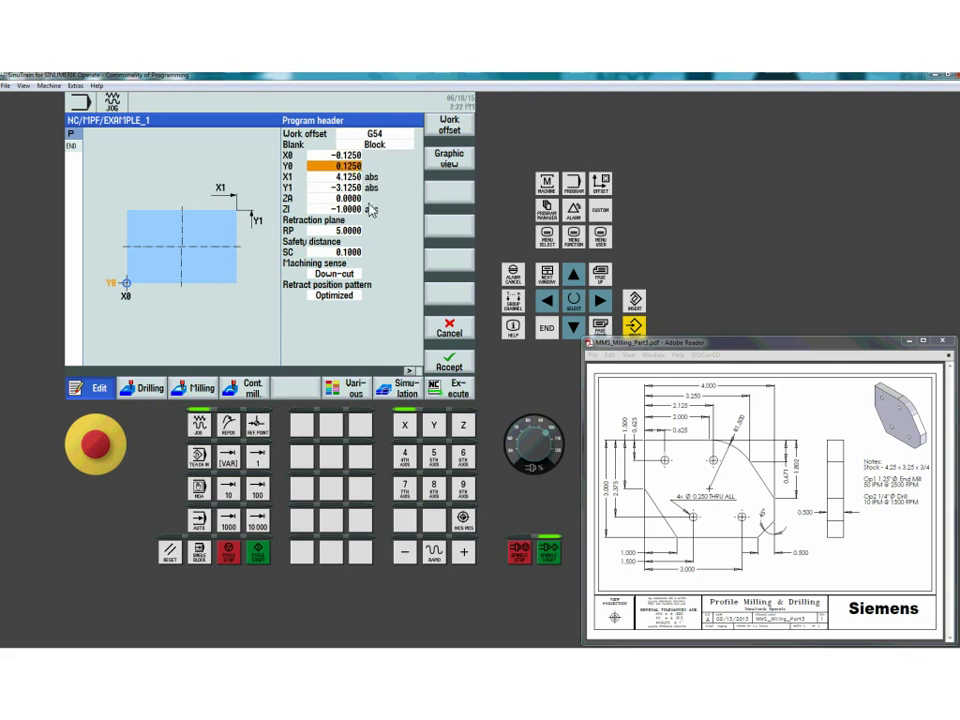
click(352, 177)
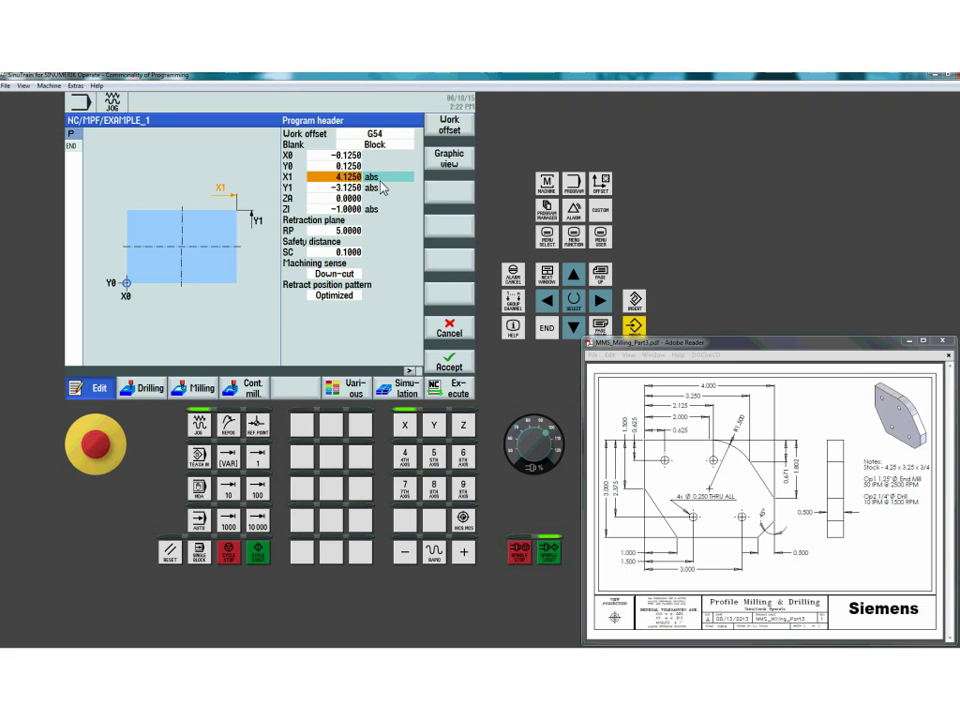
key(Down)
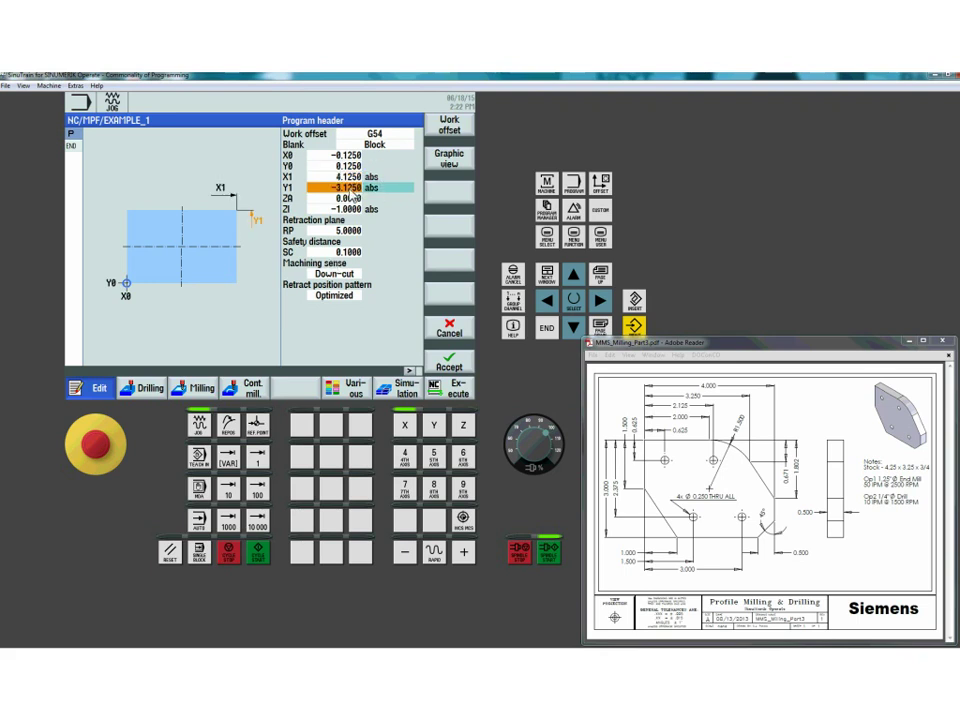
click(353, 201)
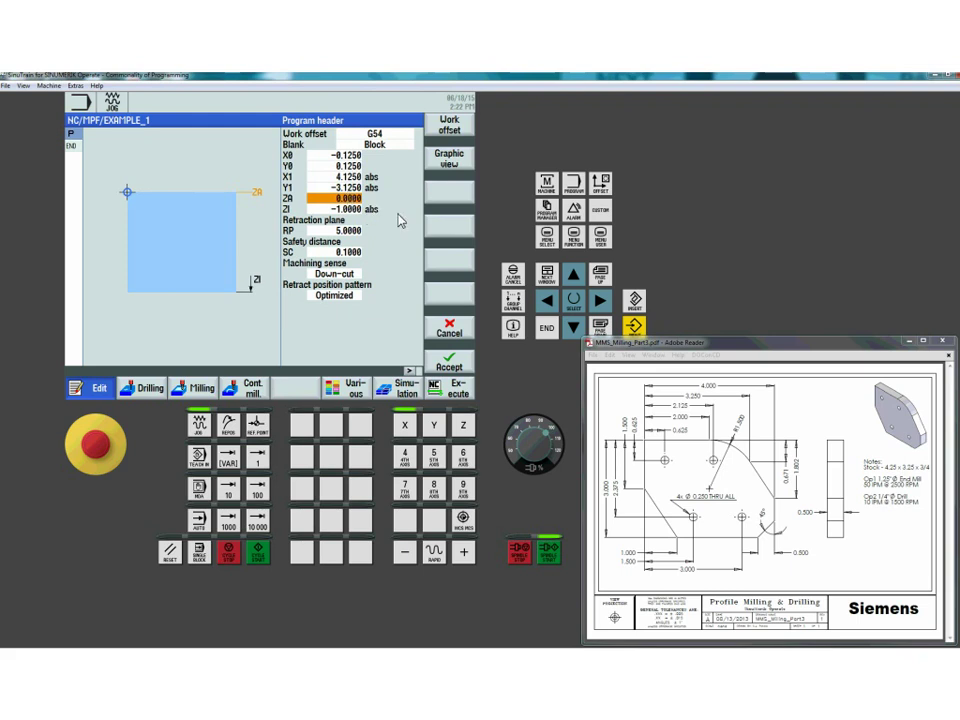
click(357, 212)
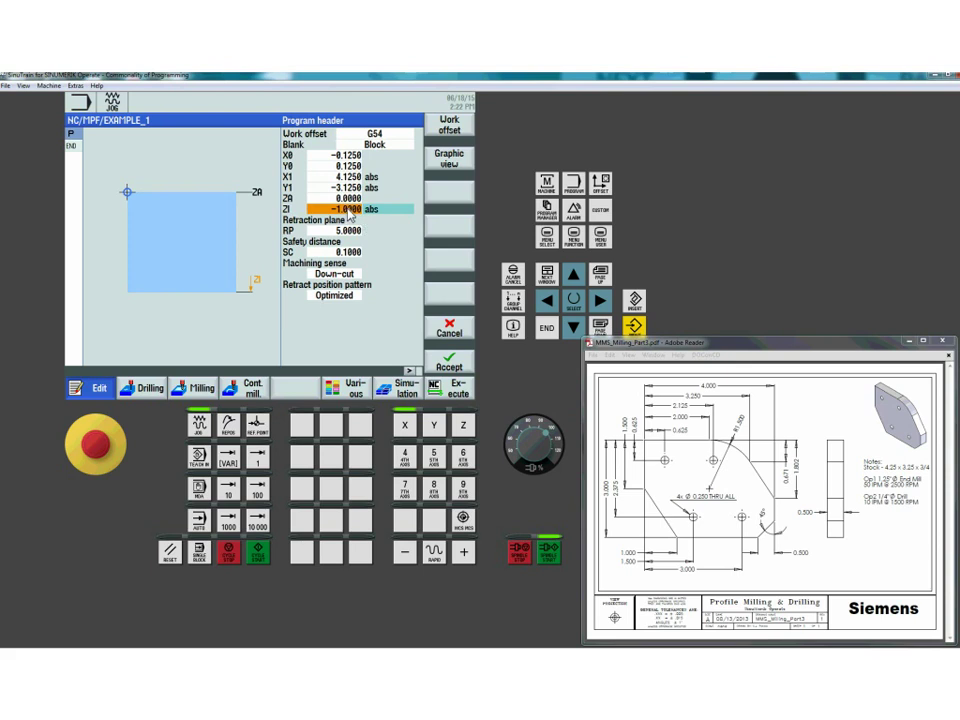
text(-.75)
key(Return)
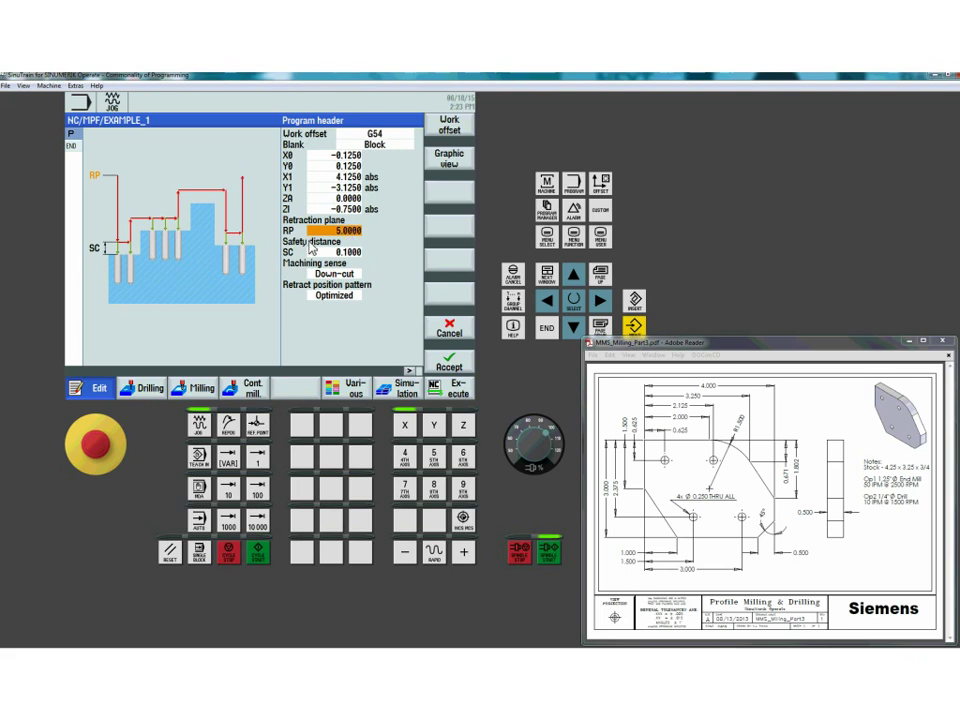
- Check the safety distance, try Up-cut as the machining sense and set it back to Down-cut
click(352, 254)
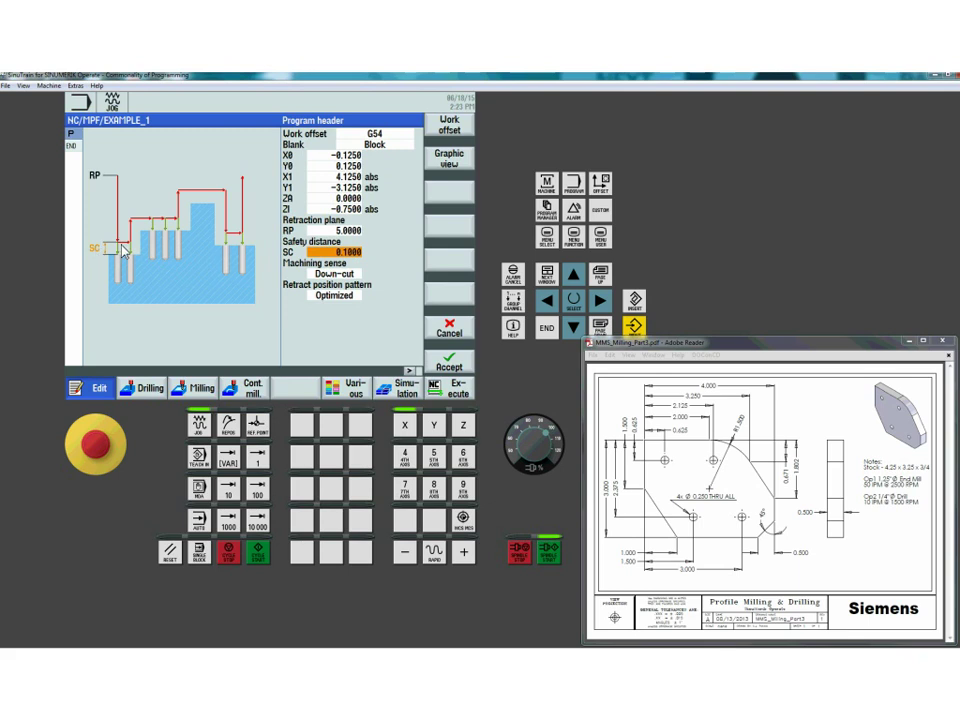
click(356, 276)
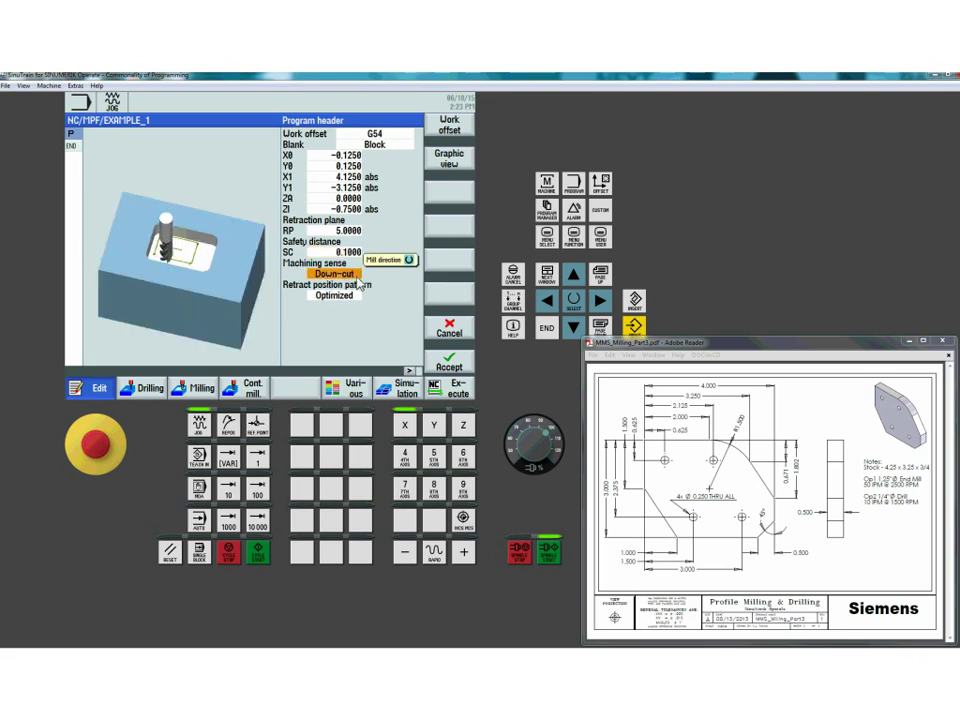
click(358, 283)
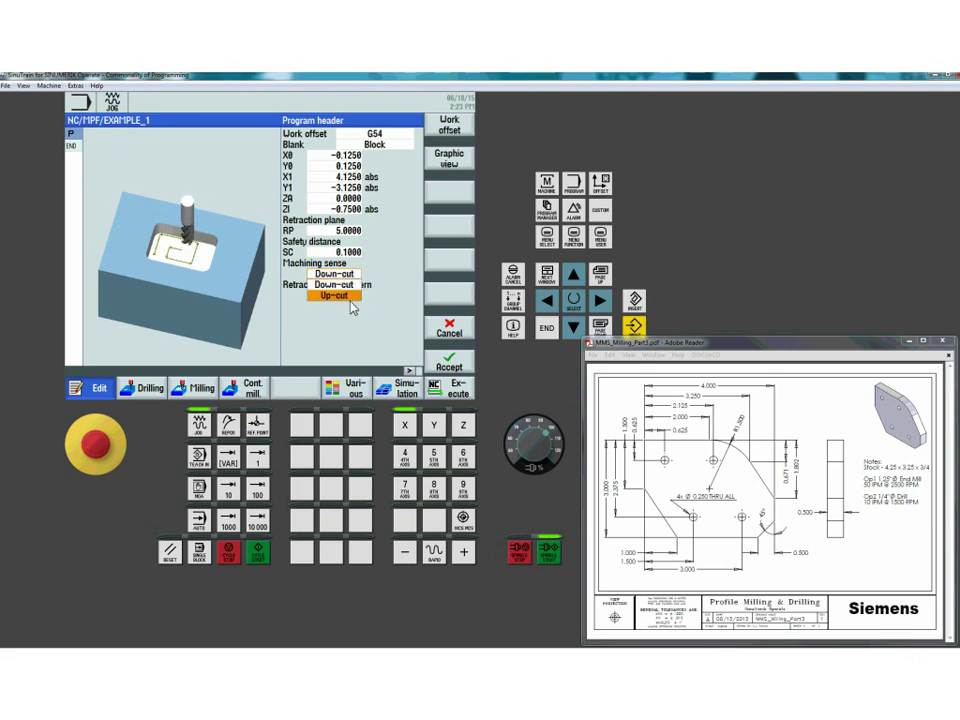
click(350, 298)
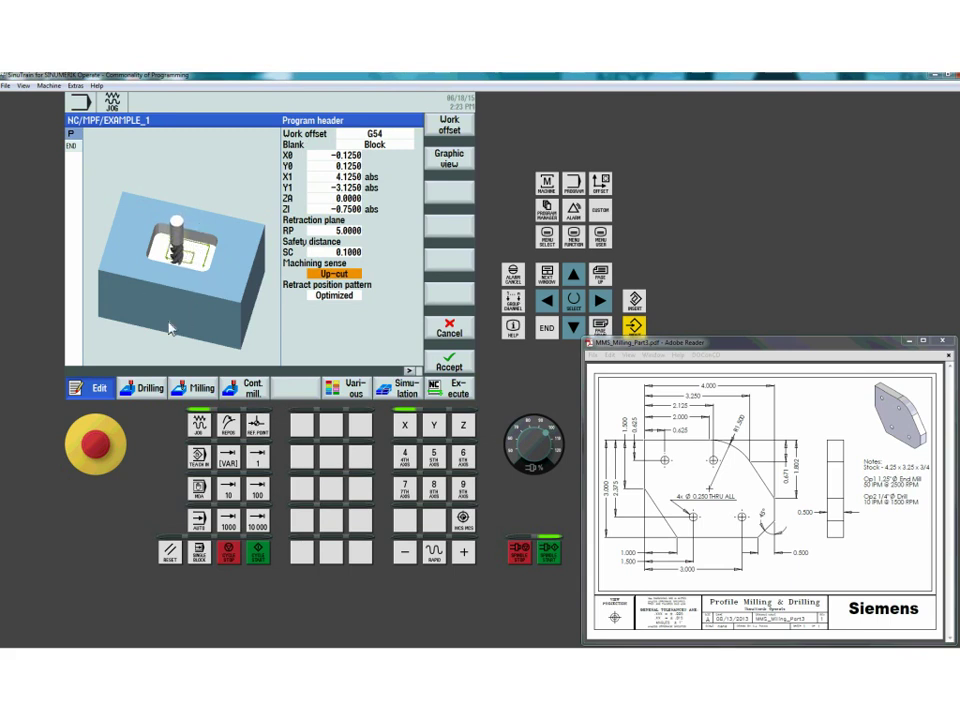
click(340, 273)
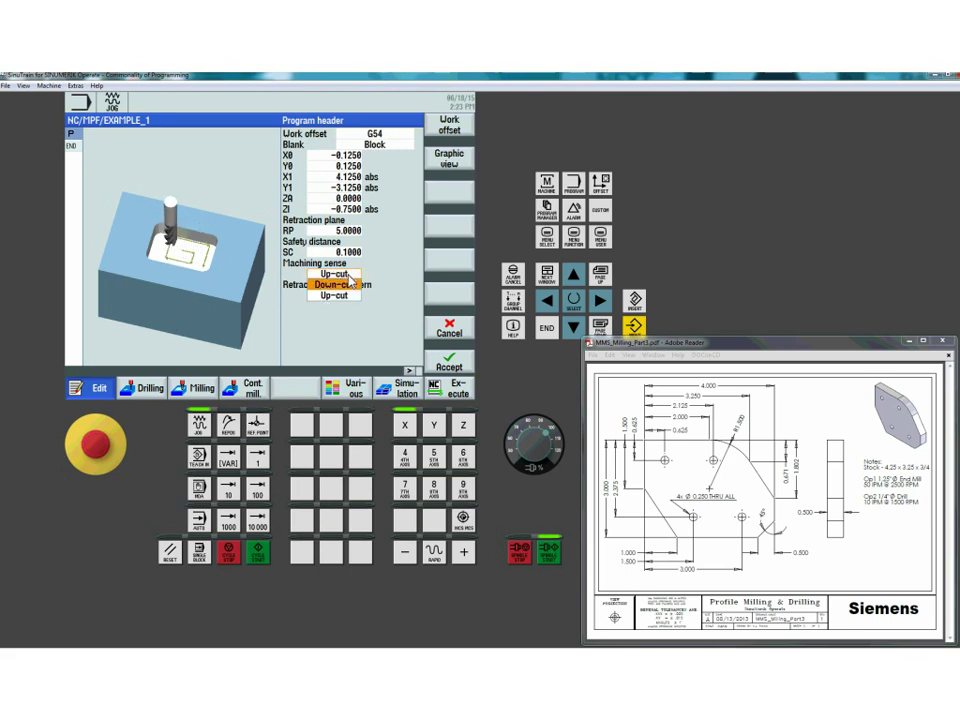
click(348, 284)
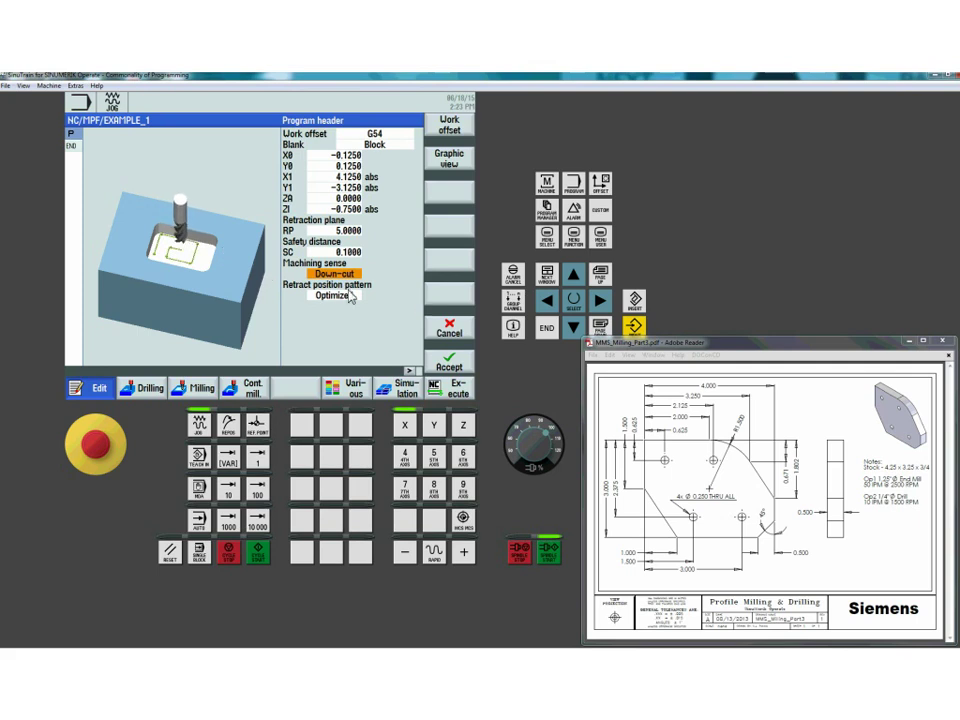
- Try To RP as the retract position pattern, set it back to Optimized and accept the program header
click(345, 299)
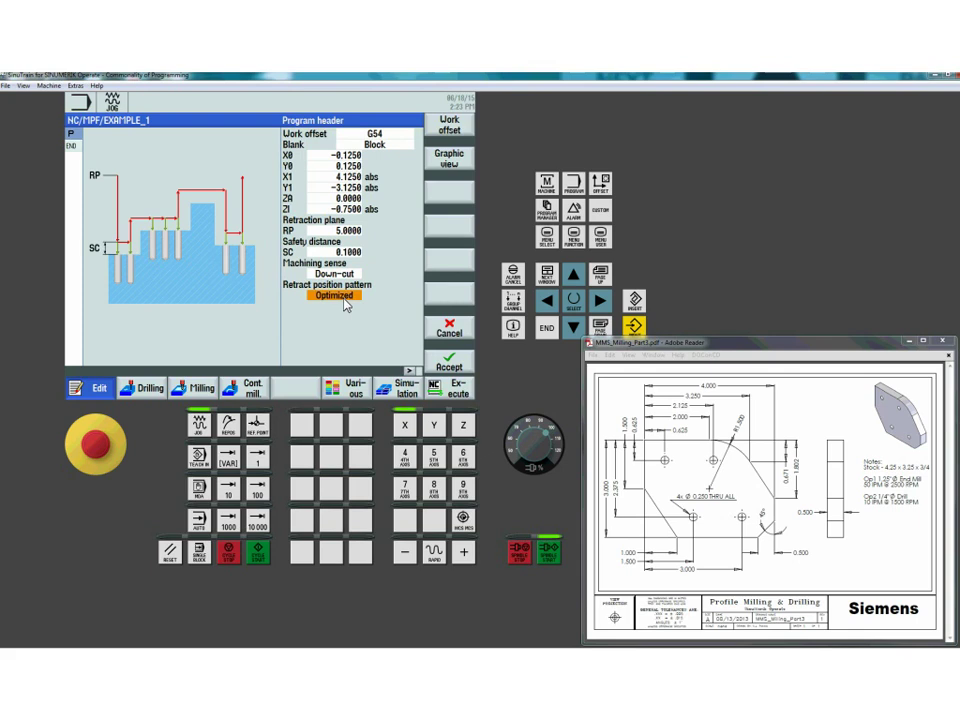
click(345, 305)
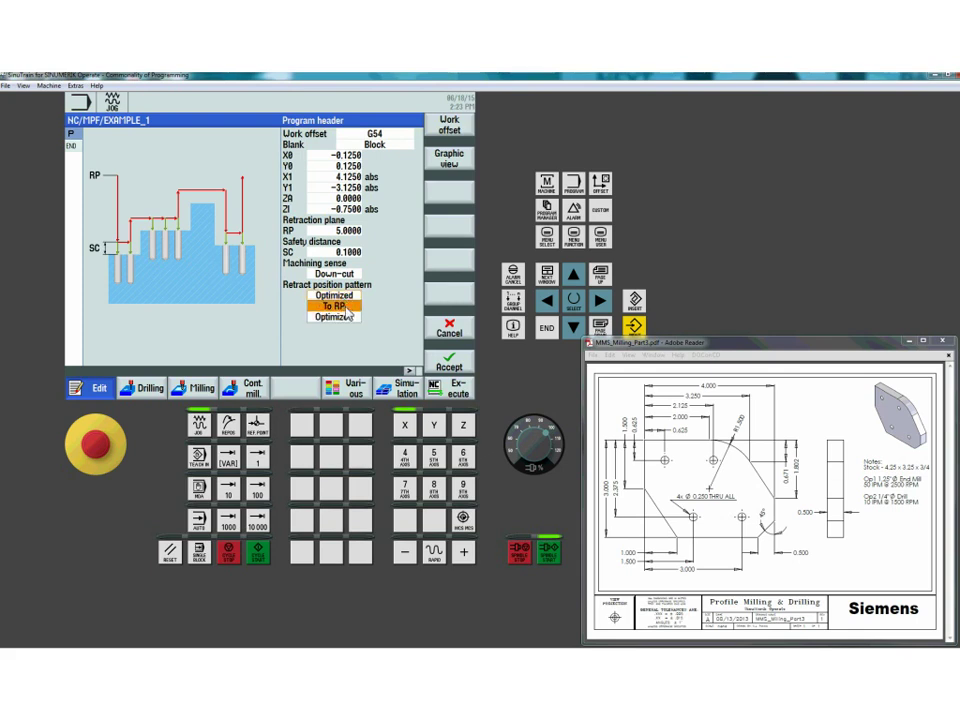
click(347, 310)
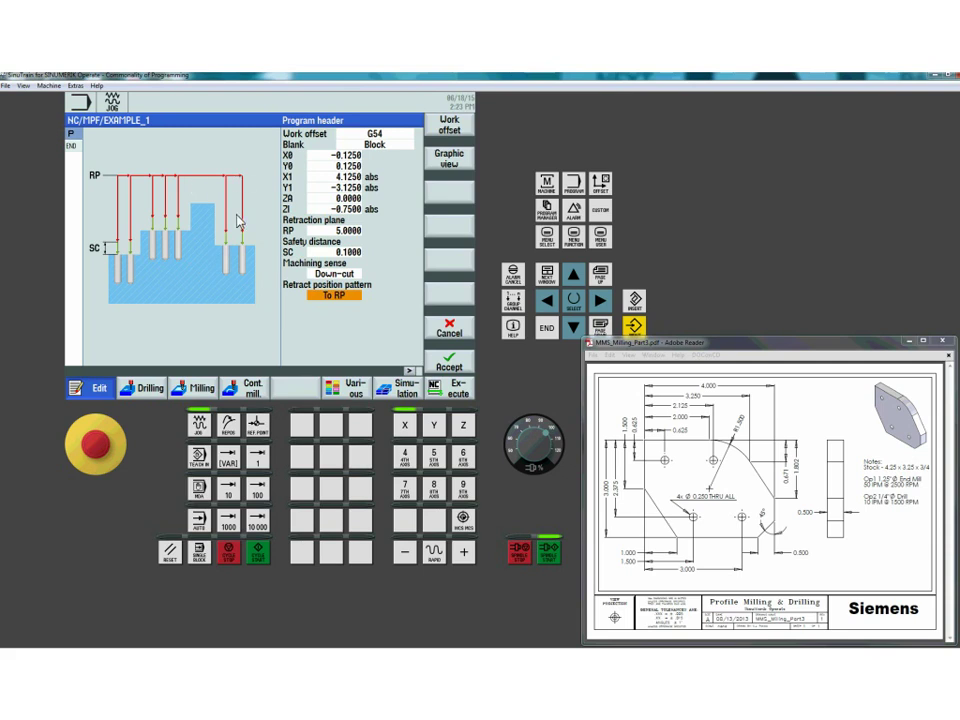
click(345, 296)
click(350, 317)
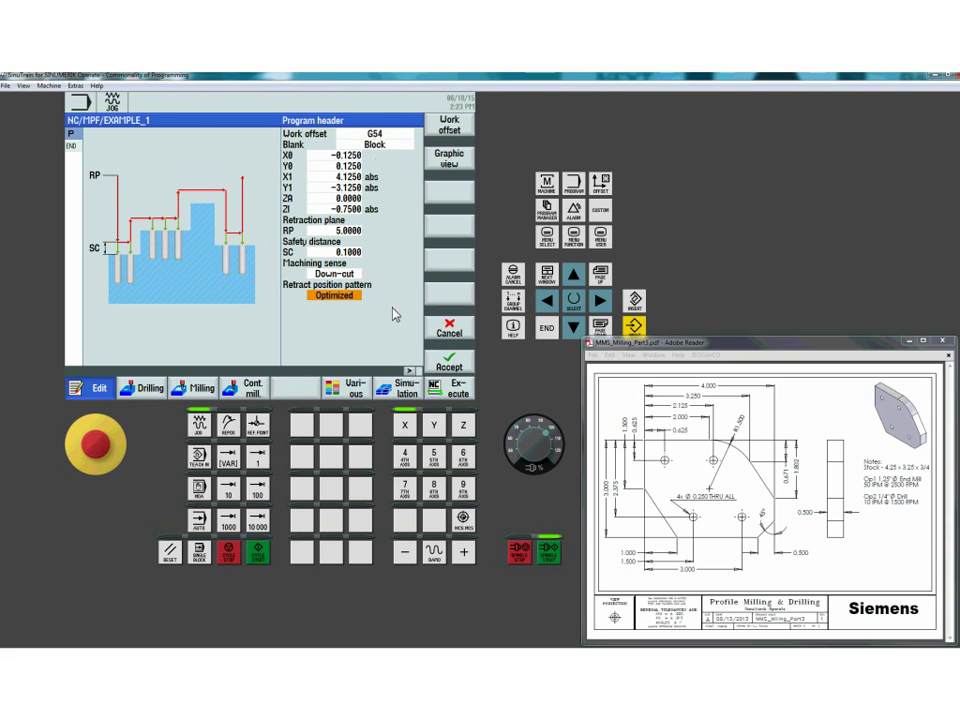
click(456, 368)
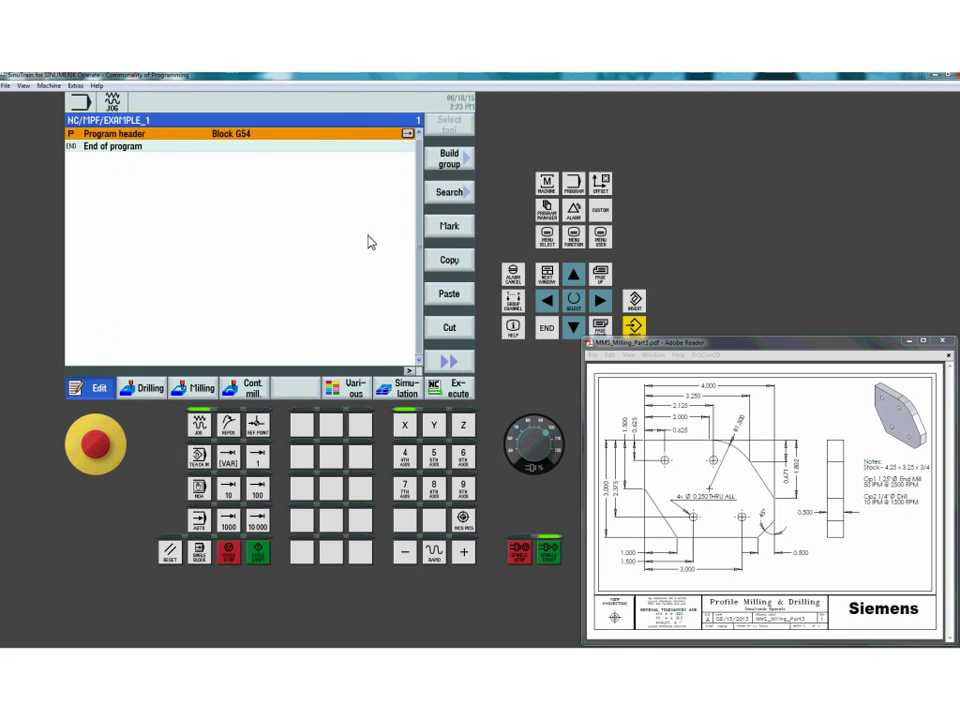
- Create a new milling contour named PROFILE
click(253, 395)
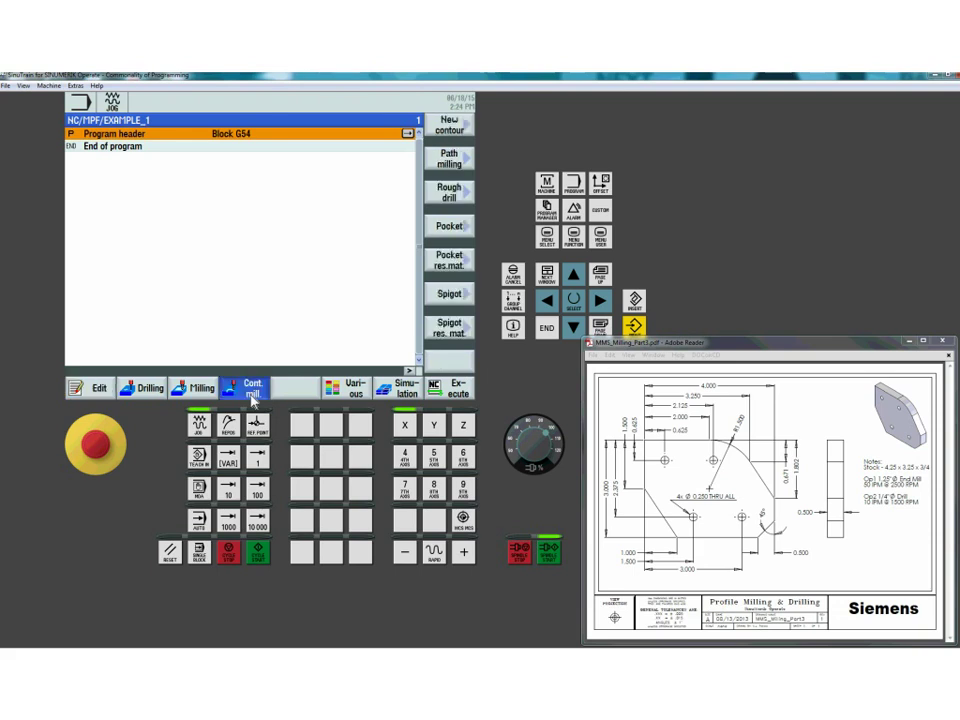
click(455, 122)
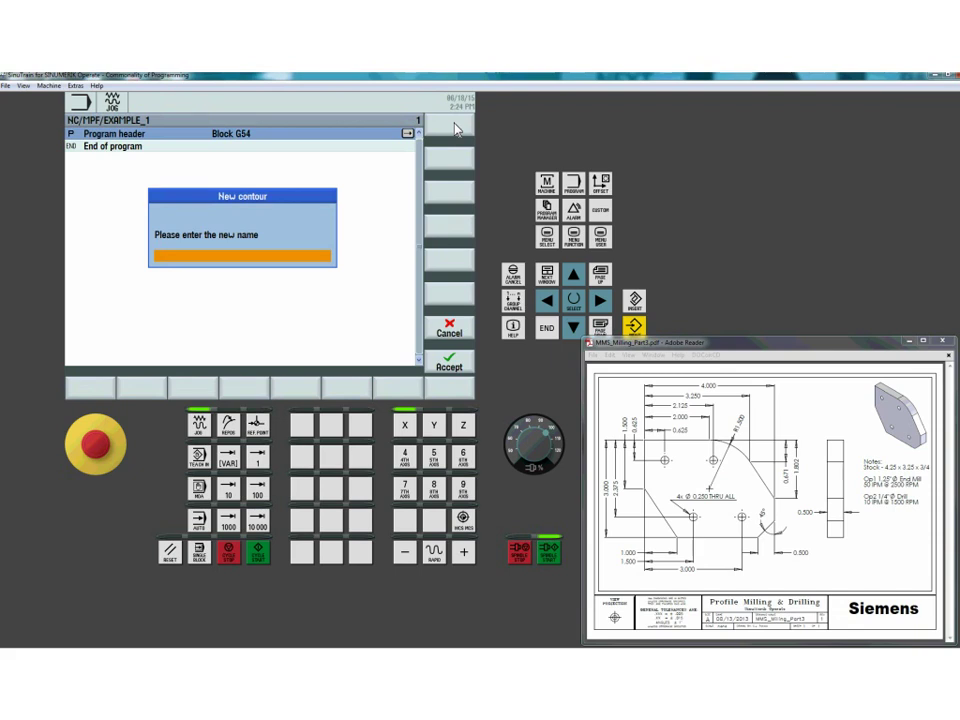
text(PROFILE)
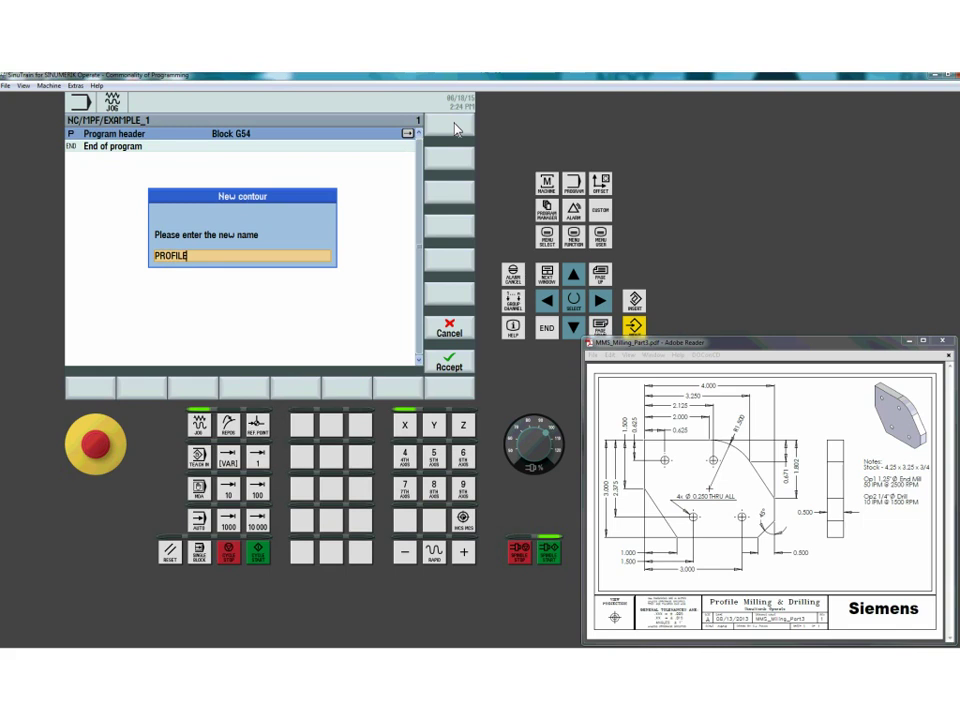
key(Return)
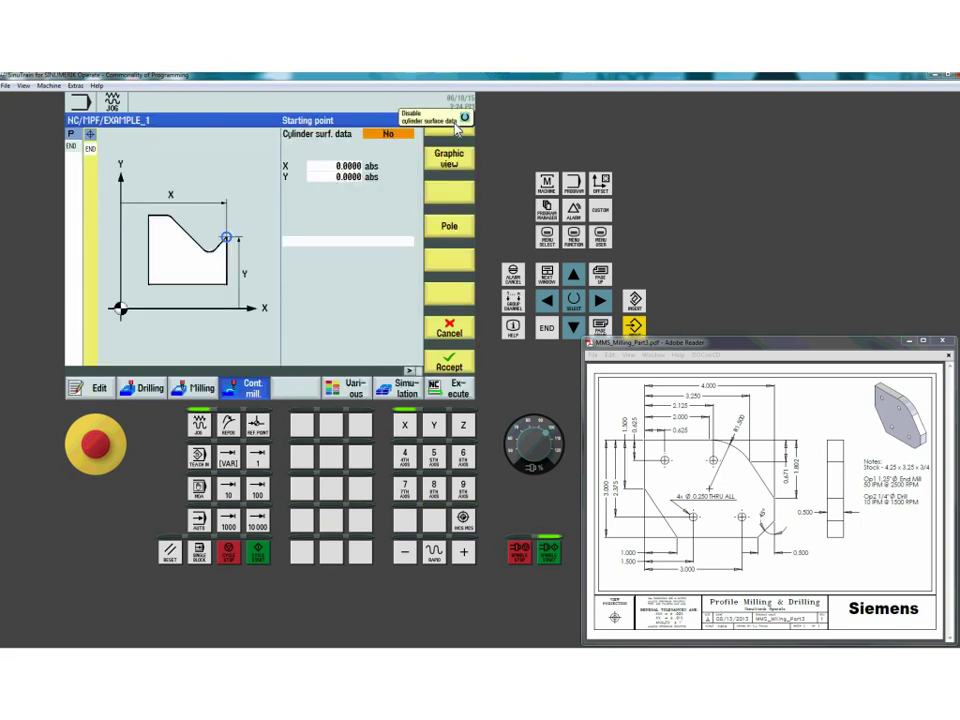
- Check the contour's starting point fields and accept the start at X 0, Y 0 abs
key(Down)
key(Down)
key(Up)
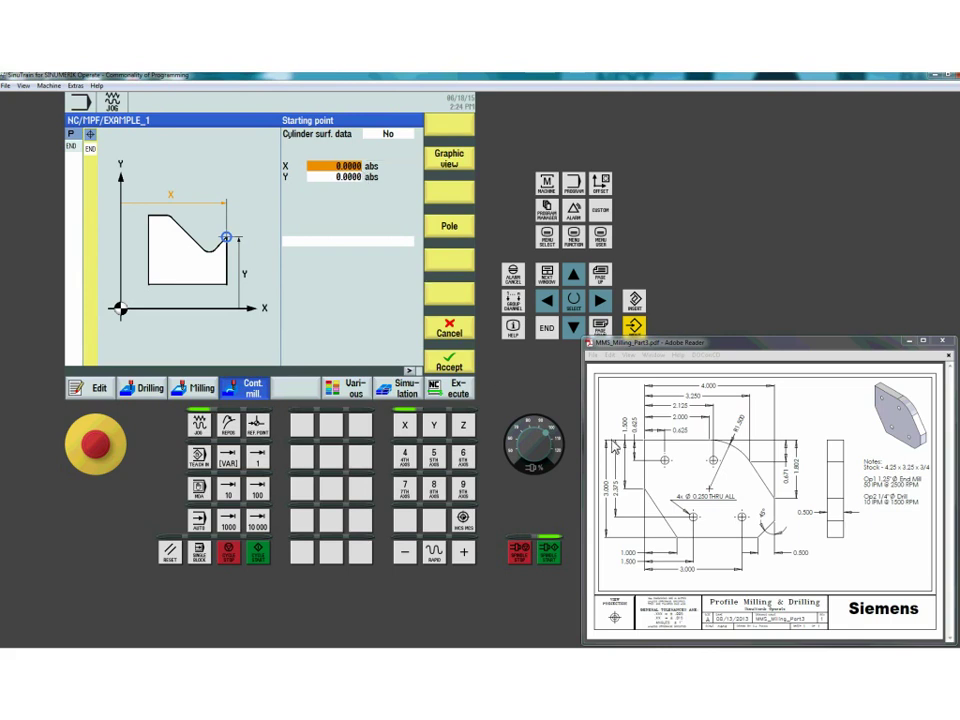
click(466, 370)
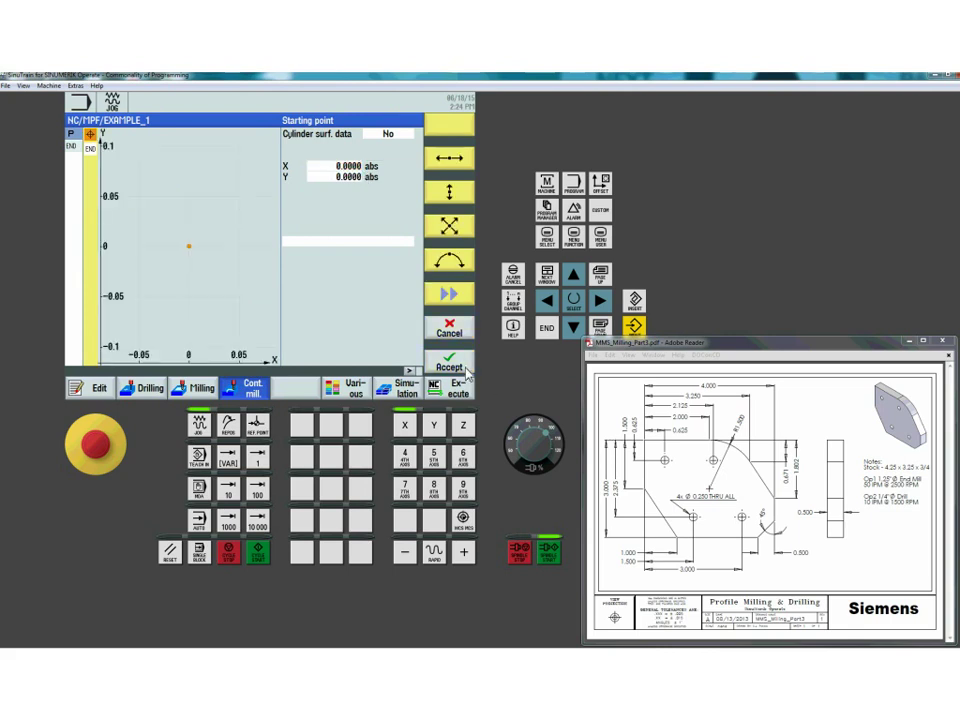
- Add a horizontal straight line along X from the starting point to X 2.0 abs
click(449, 159)
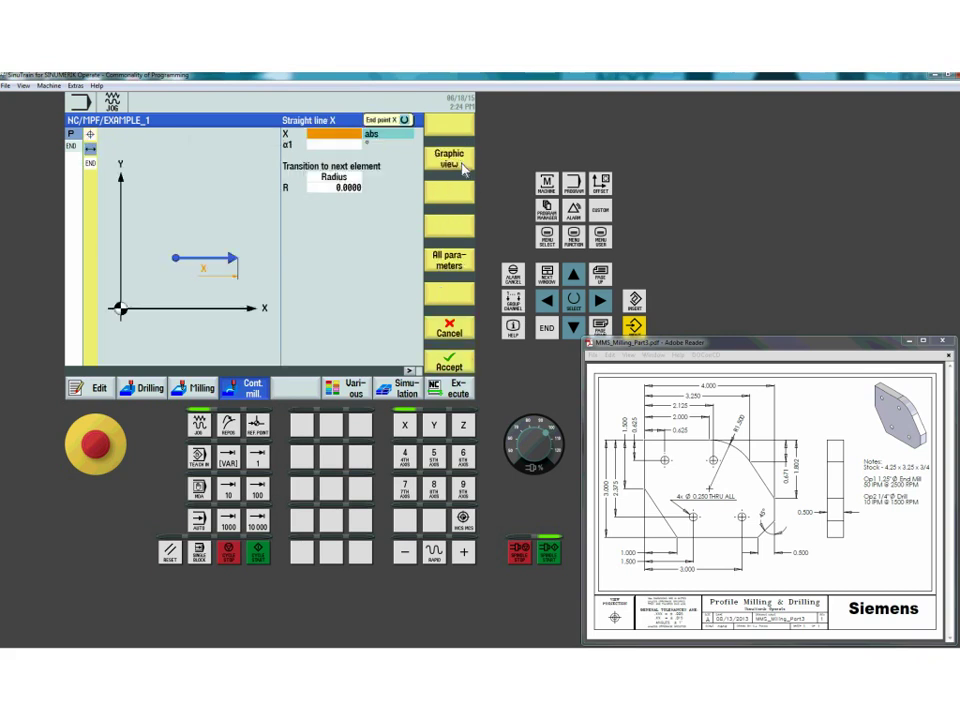
click(452, 328)
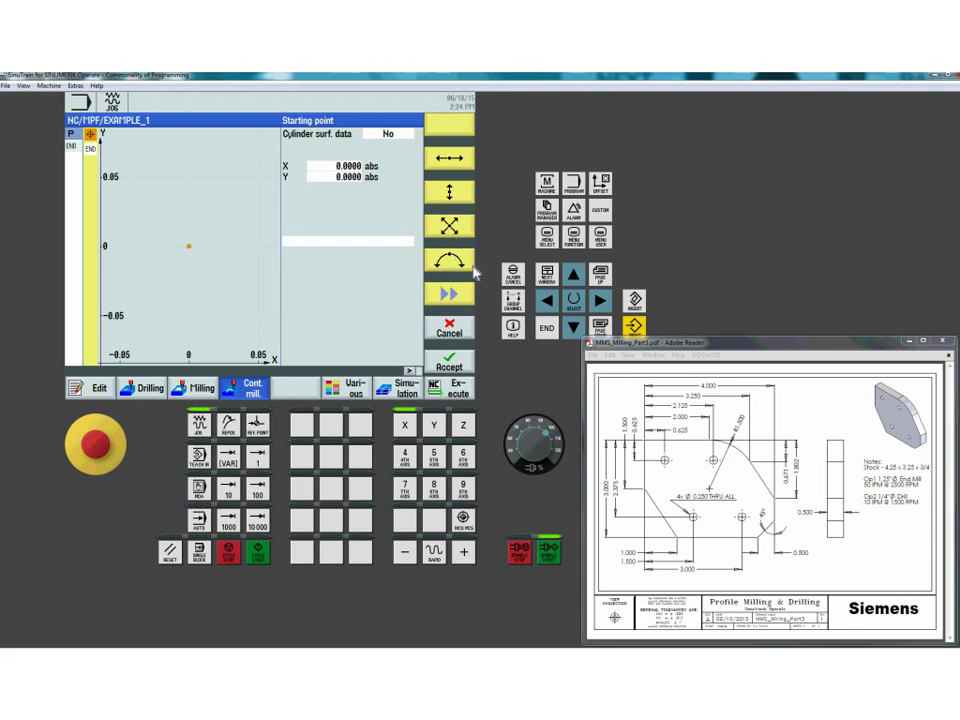
click(452, 159)
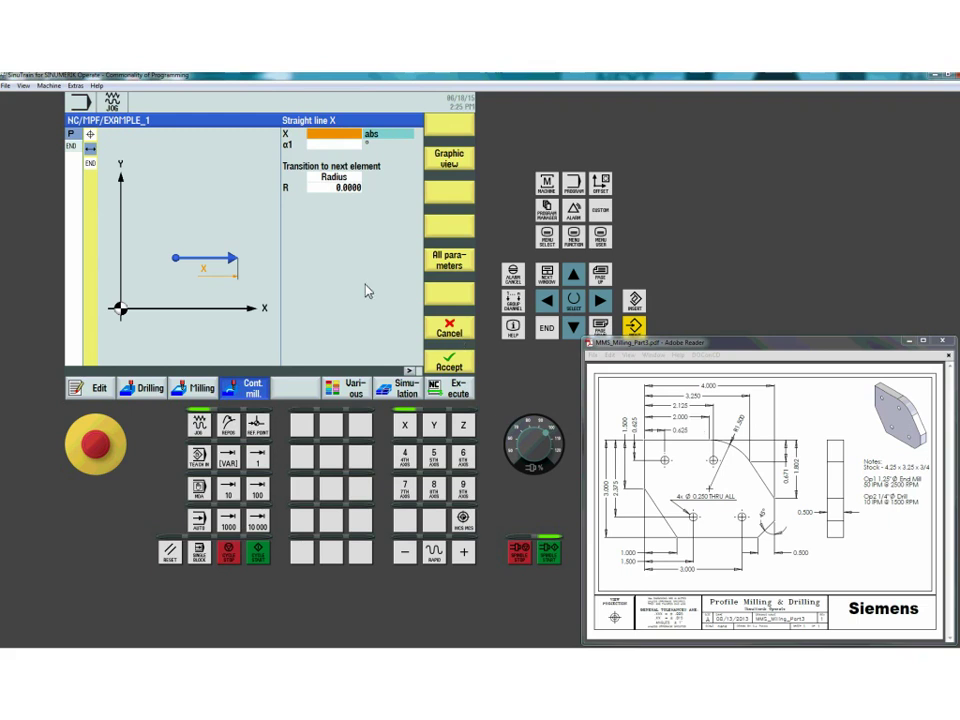
text(2)
key(Return)
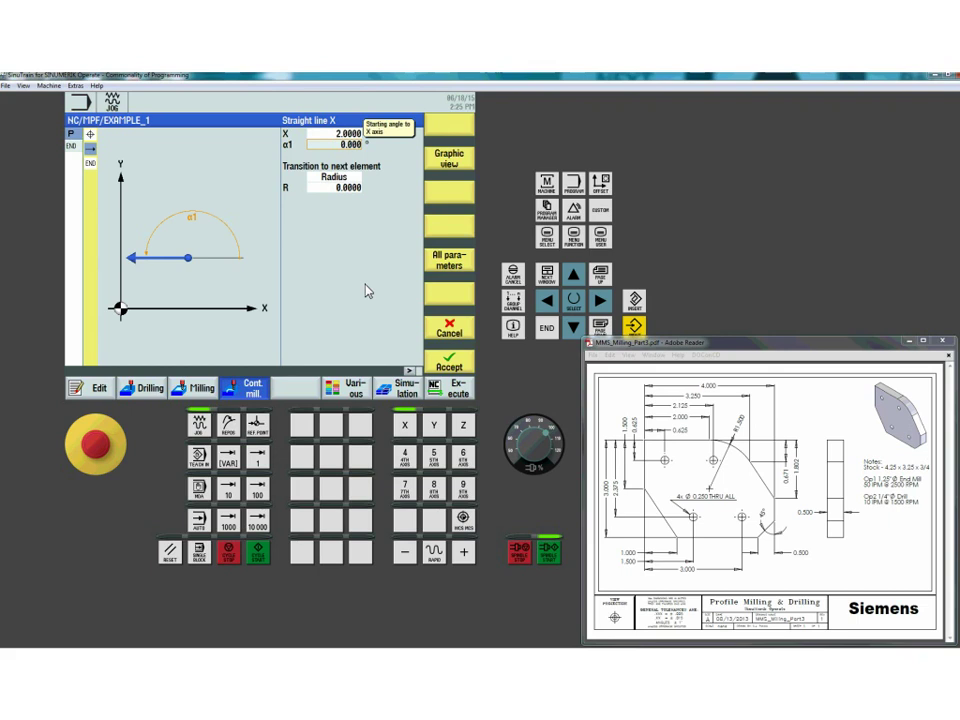
key(Return)
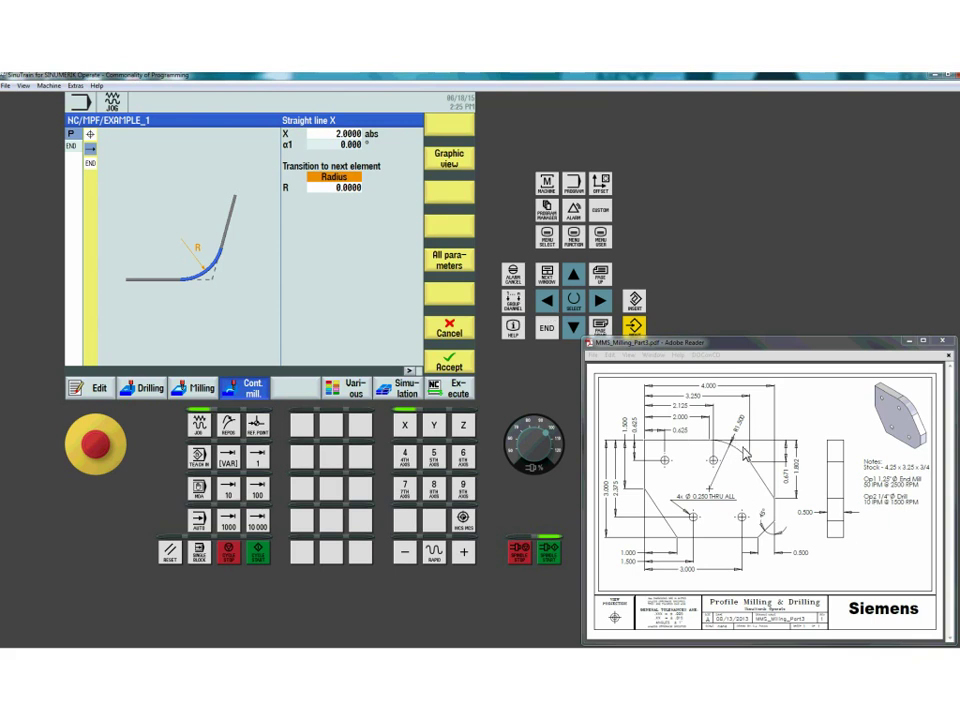
click(449, 360)
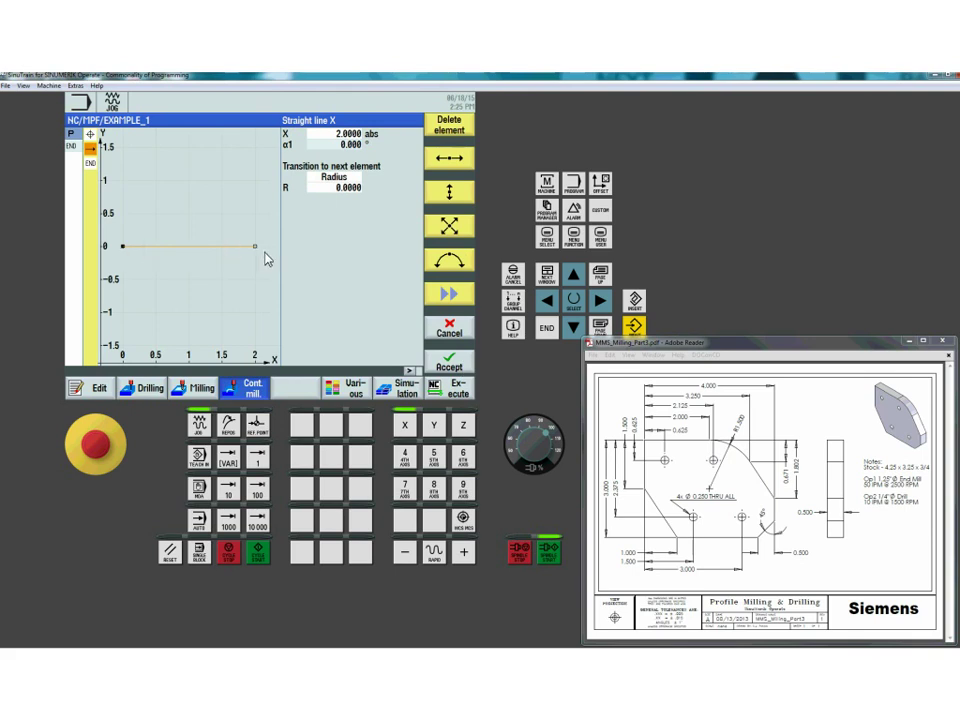
- Define a clockwise circle element after the horizontal line with radius 1.5 and end point X 3.25, Y -0.671 abs
click(452, 263)
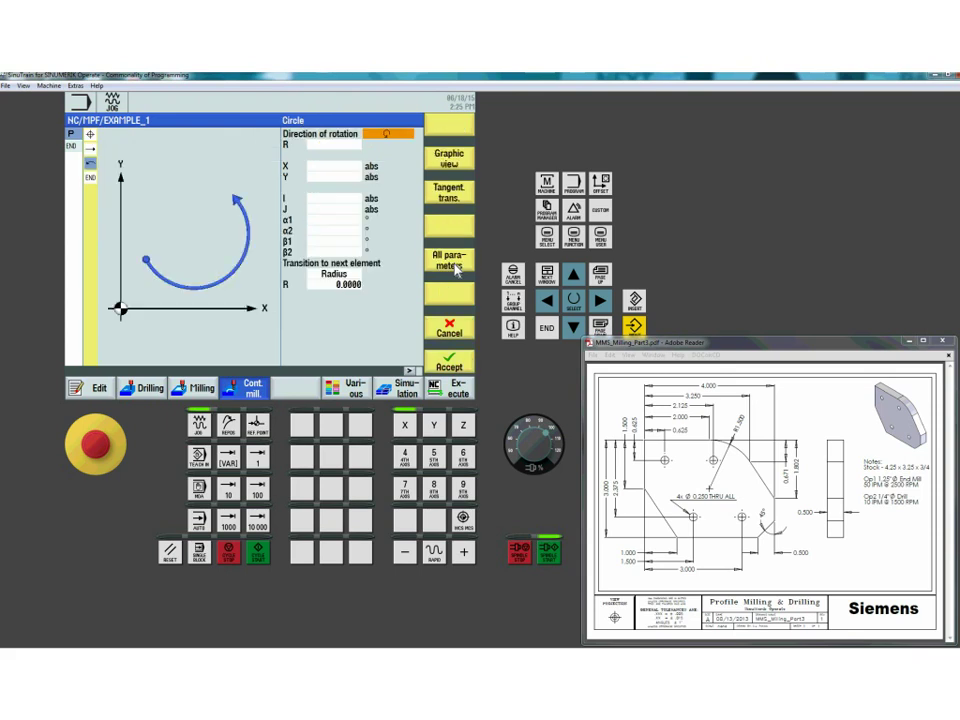
click(396, 142)
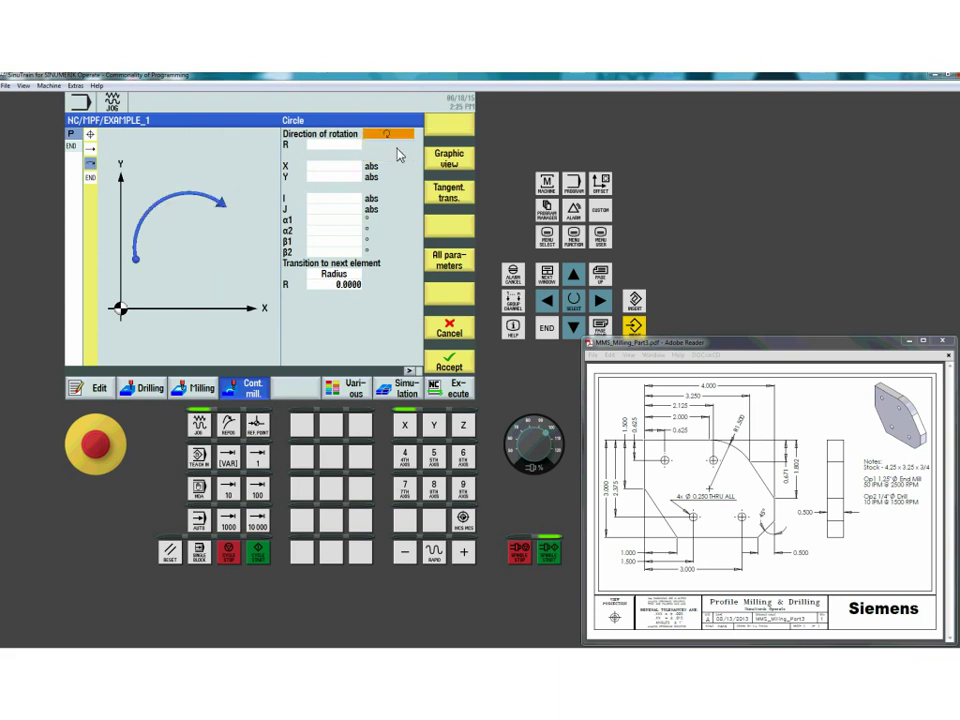
click(336, 148)
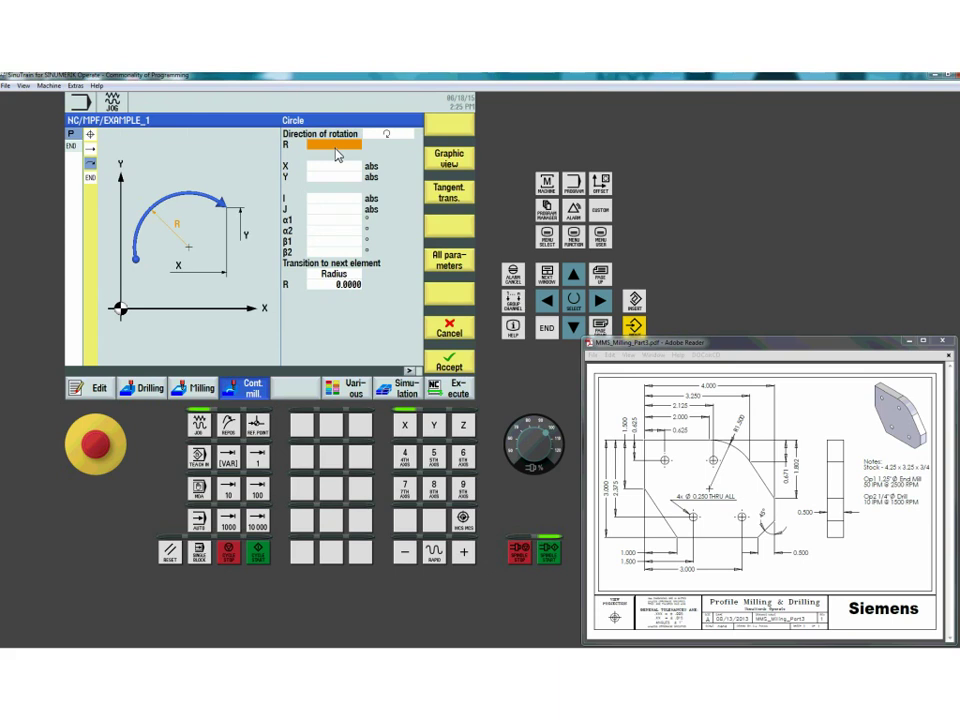
text(1.5)
key(Tab)
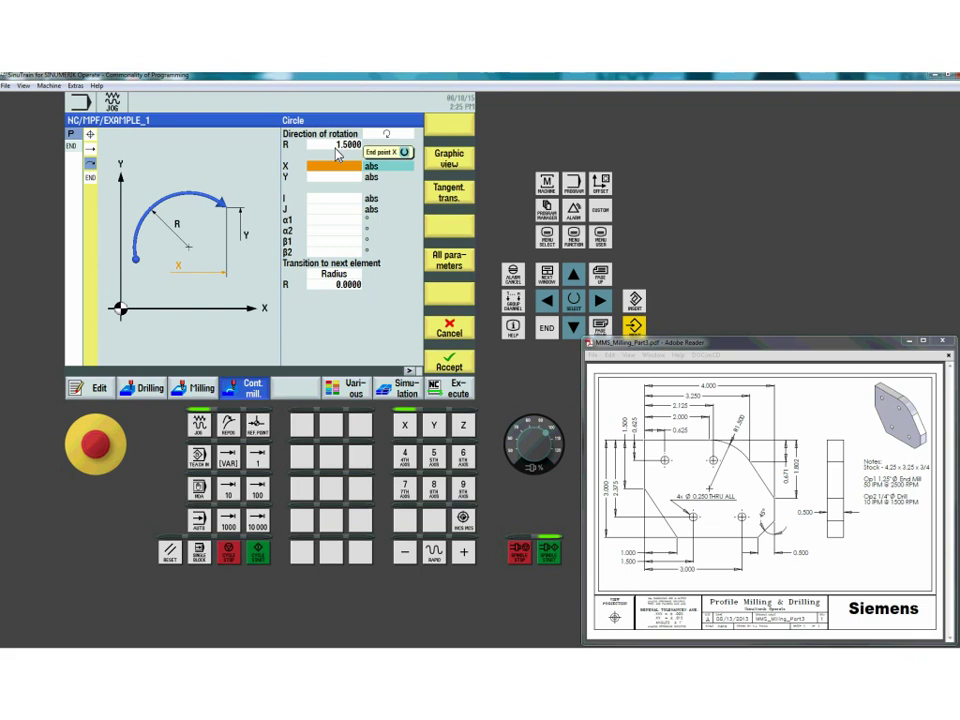
text(3.25)
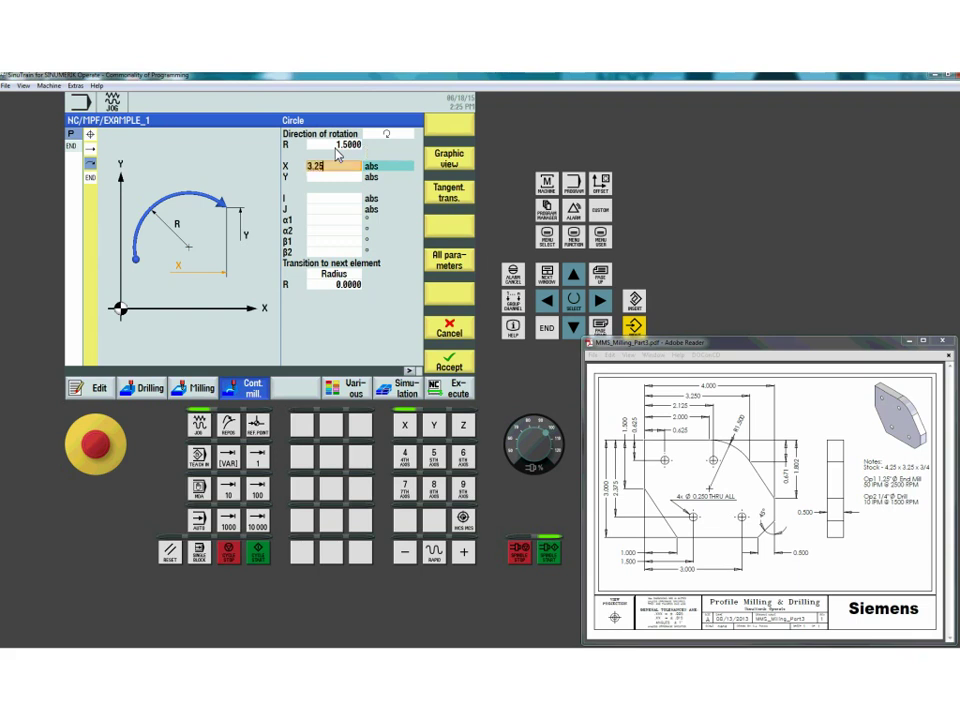
key(Tab)
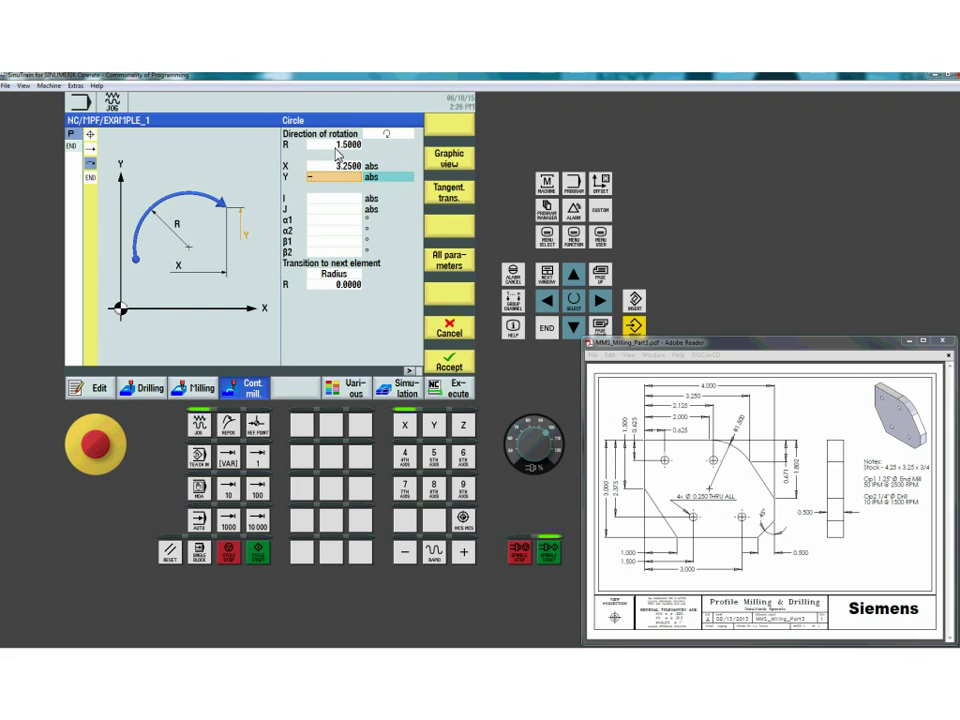
text(-.671)
key(Return)
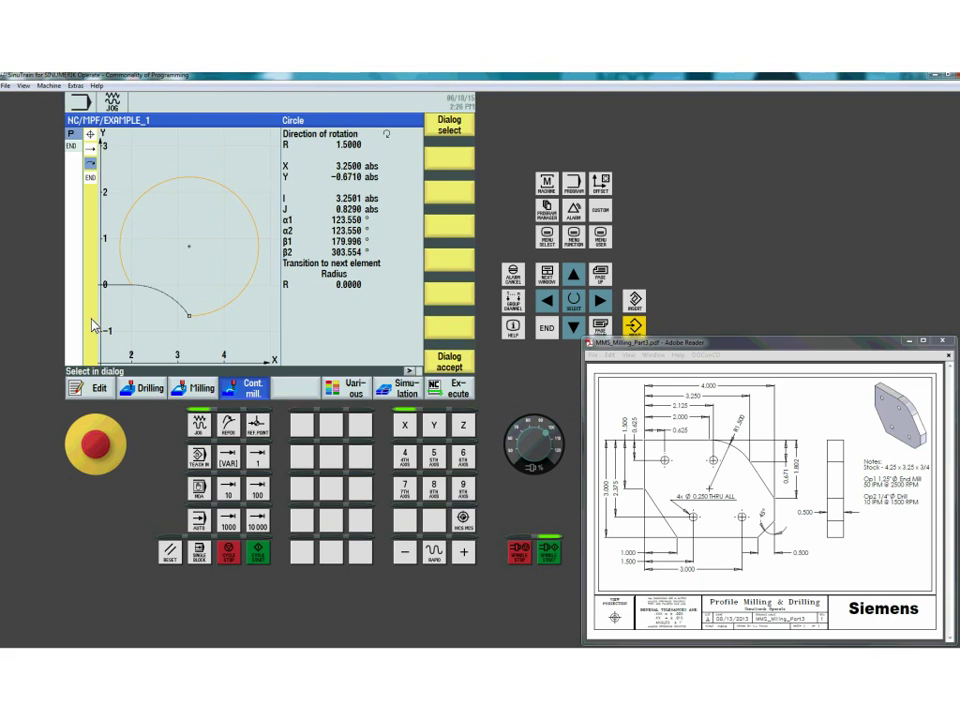
- Compare the two possible arc solutions, choose the short arc centred below the line and accept the circle element
click(468, 130)
click(468, 130)
click(468, 130)
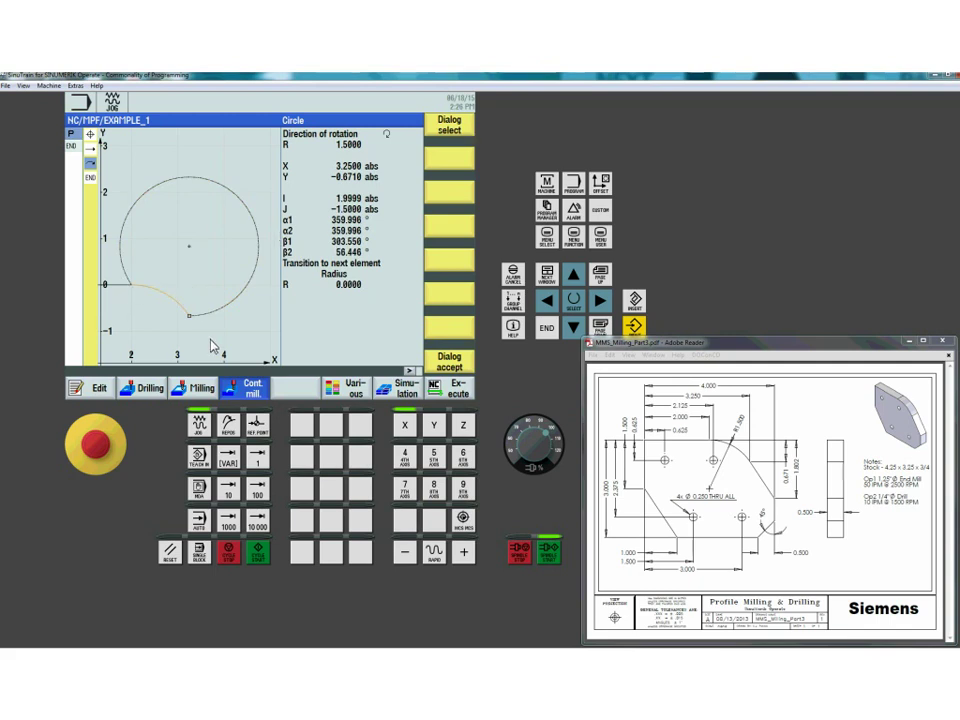
click(451, 368)
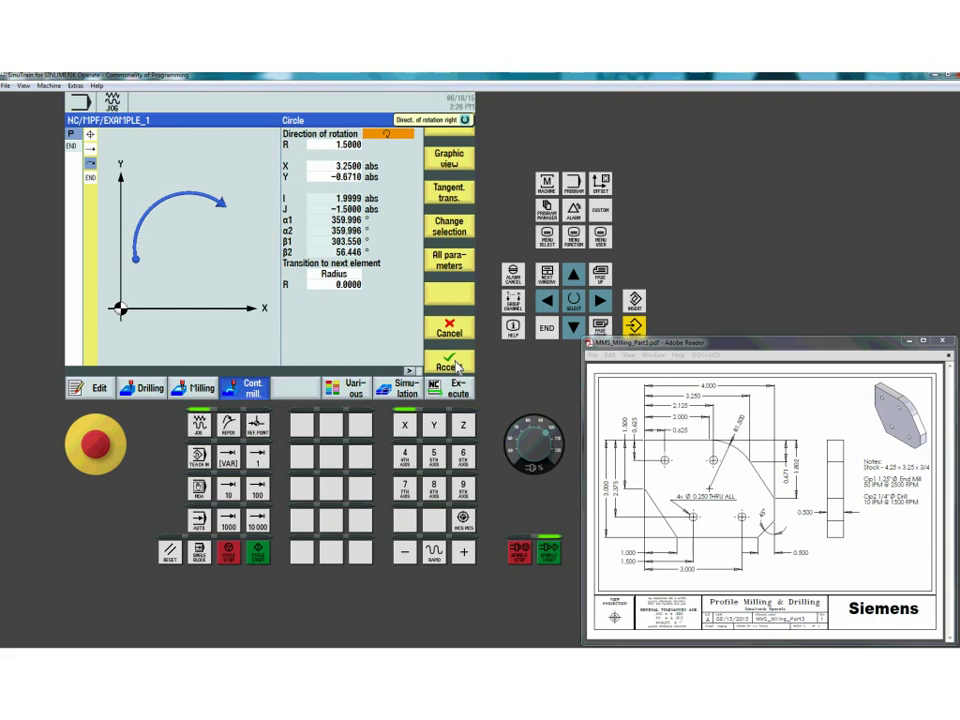
click(451, 368)
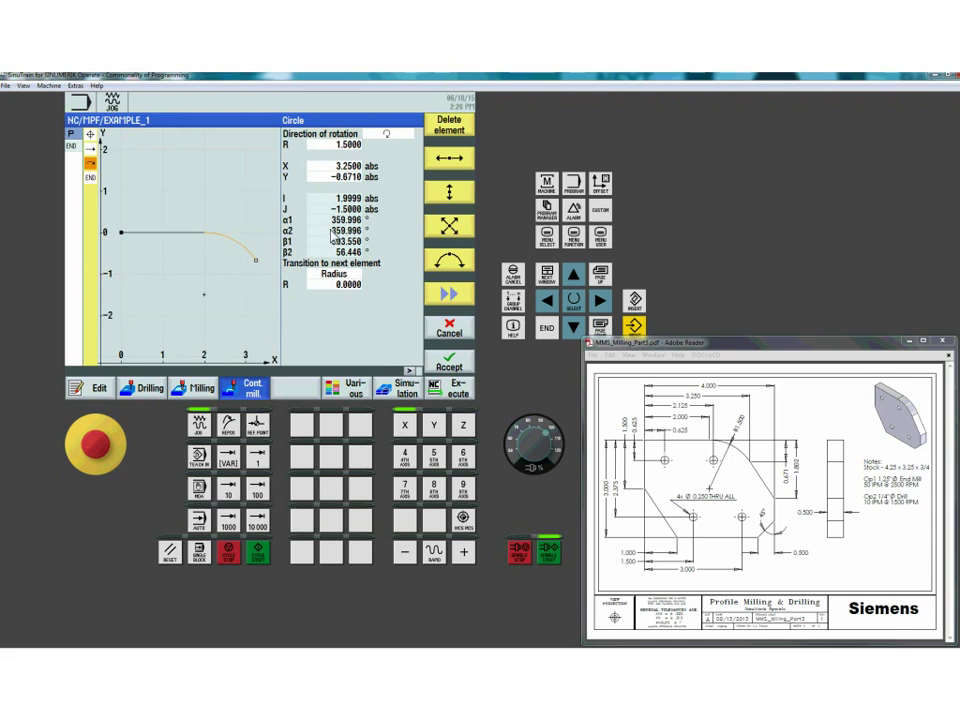
- Add a diagonal straight XY line from the arc's end to X 4.0, Y -1.802 abs
click(454, 234)
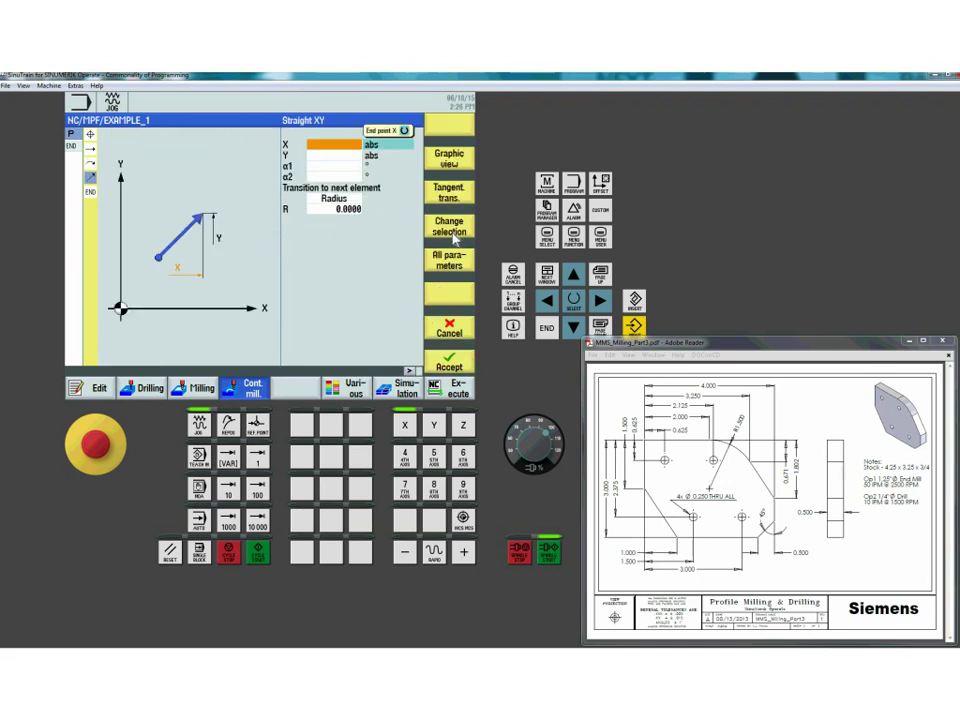
text(4)
key(Return)
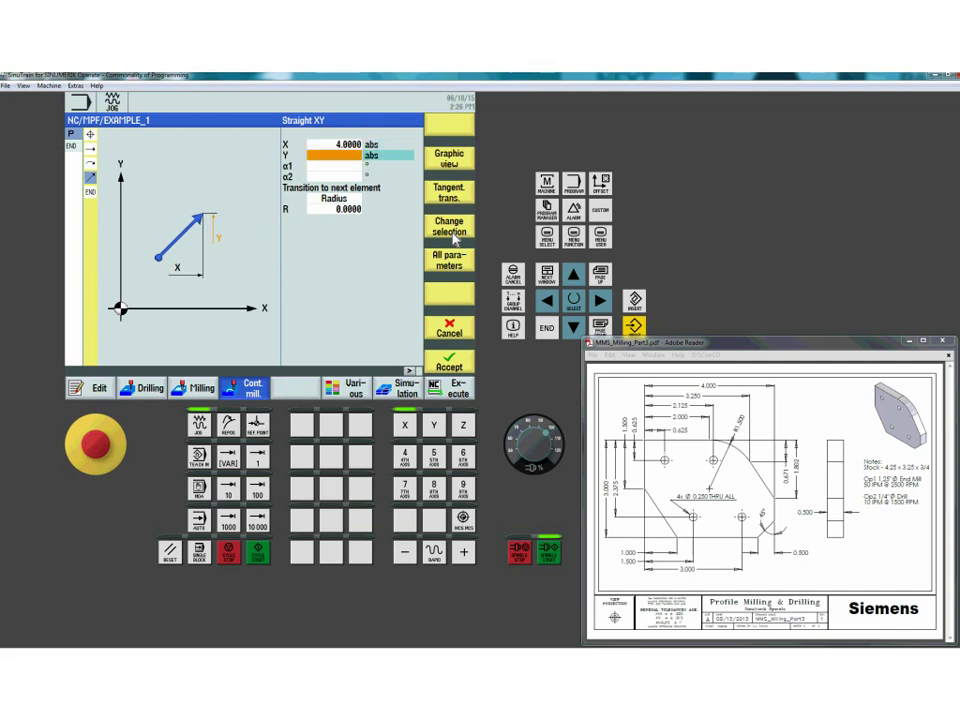
text(-1.802)
key(Return)
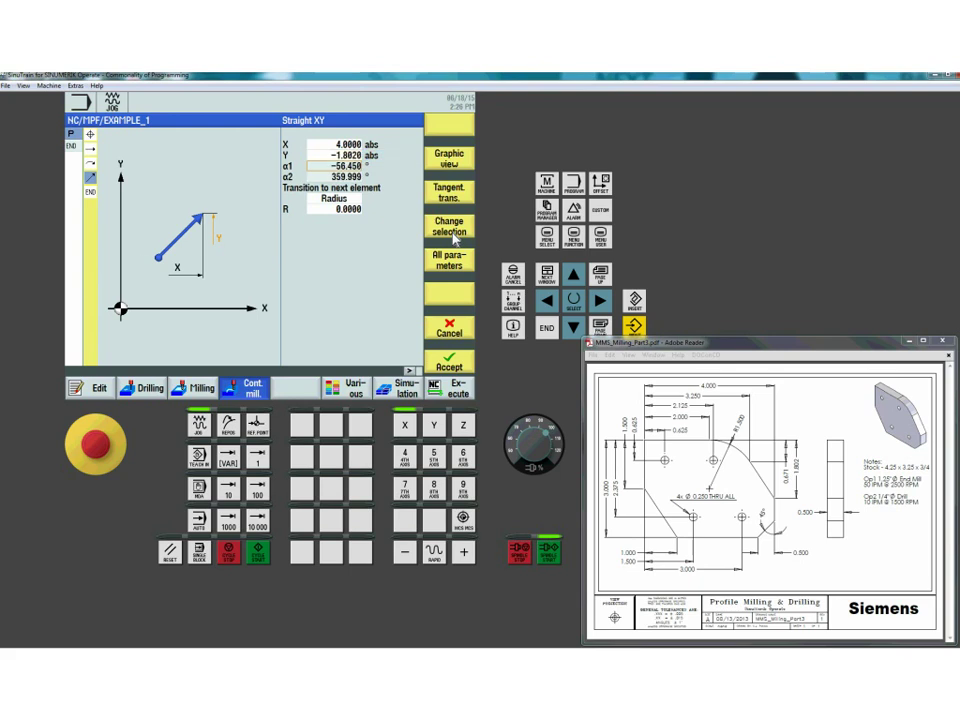
key(shift+F2)
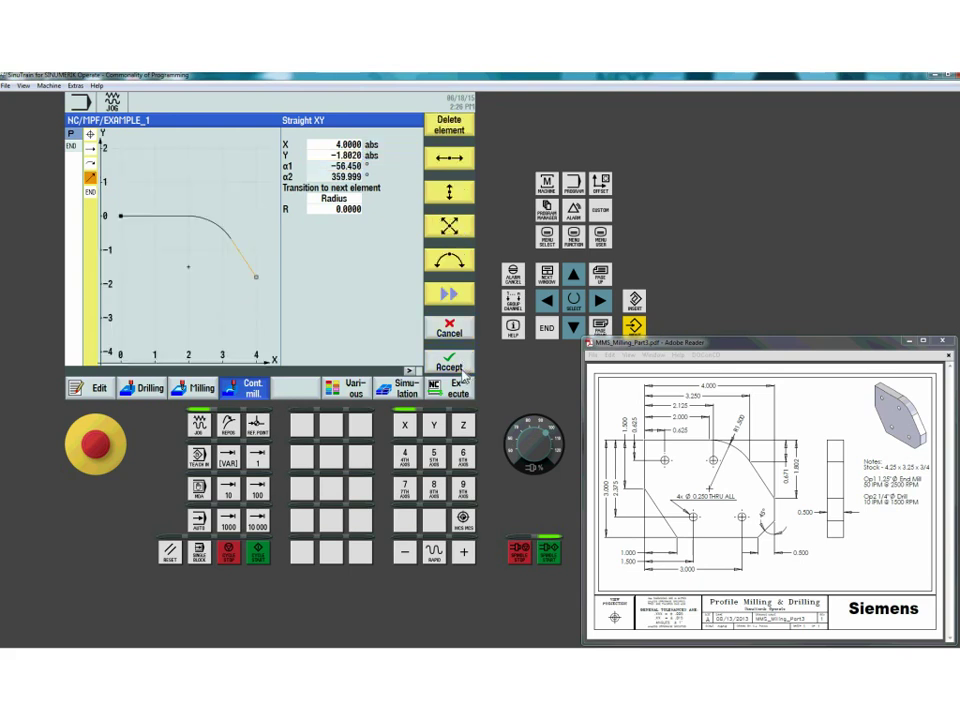
- Add a vertical straight line along Y to Y -3.0 abs with a 0.5 chamfer as the transition to the next element
click(455, 198)
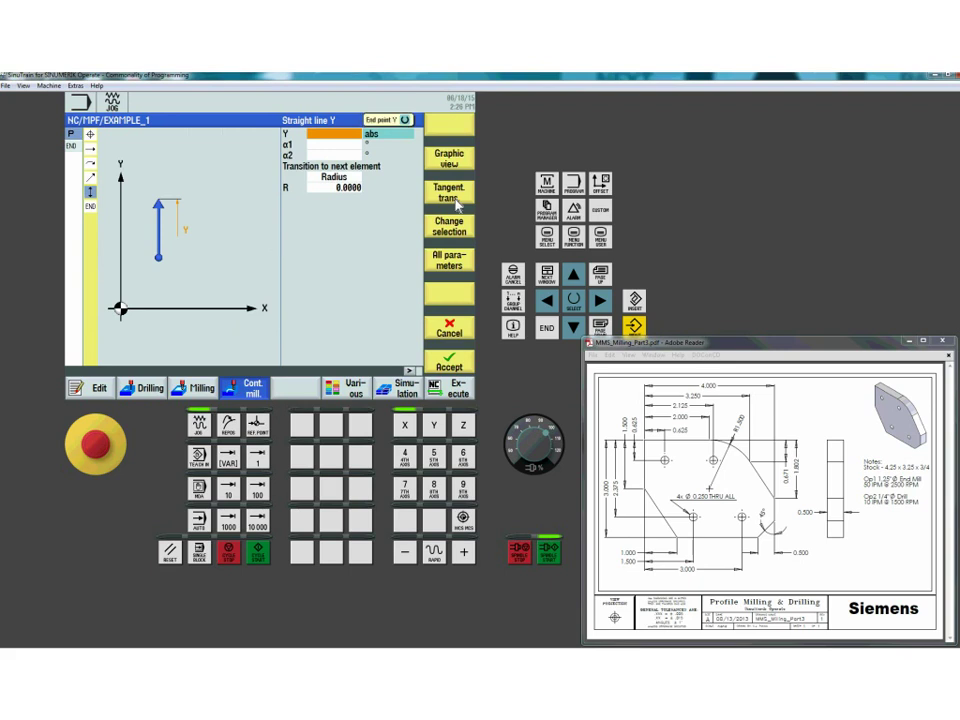
text(-3)
key(Return)
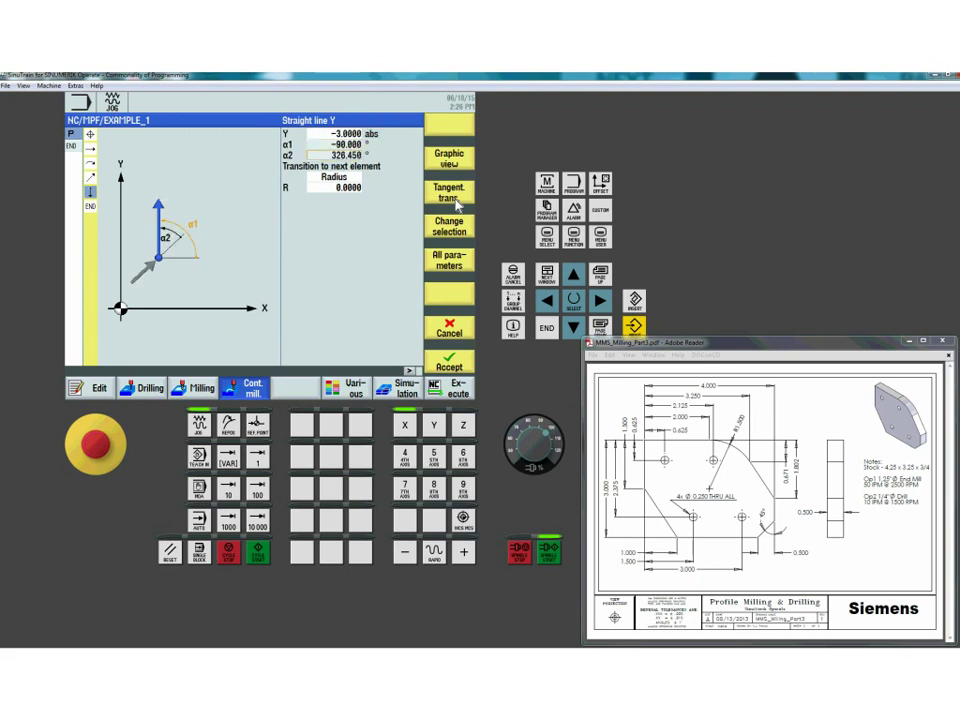
key(Down)
key(space)
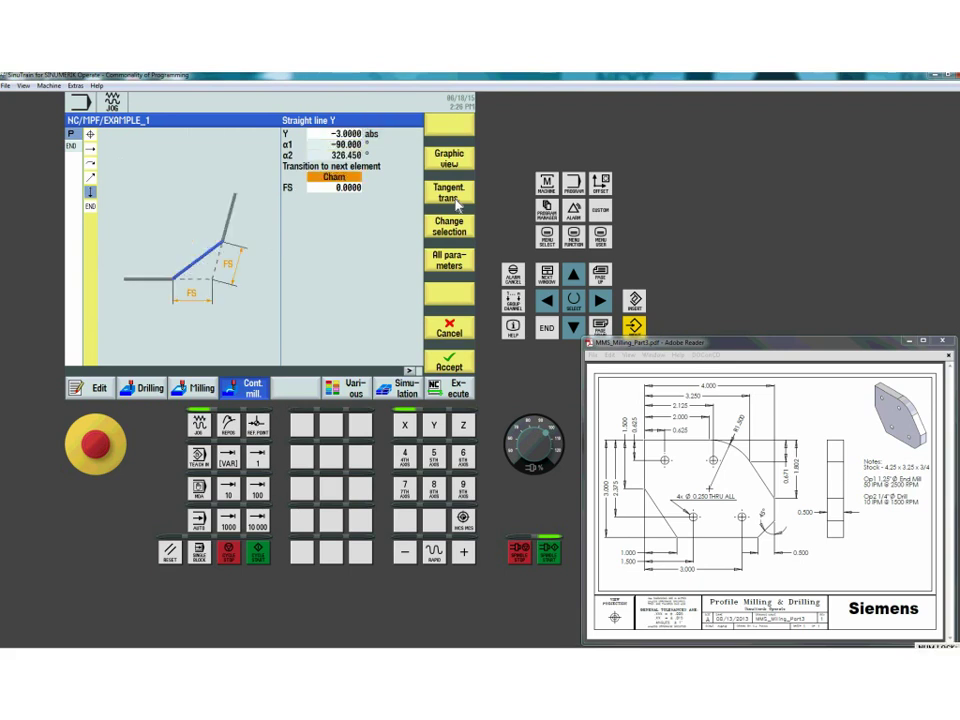
key(Down)
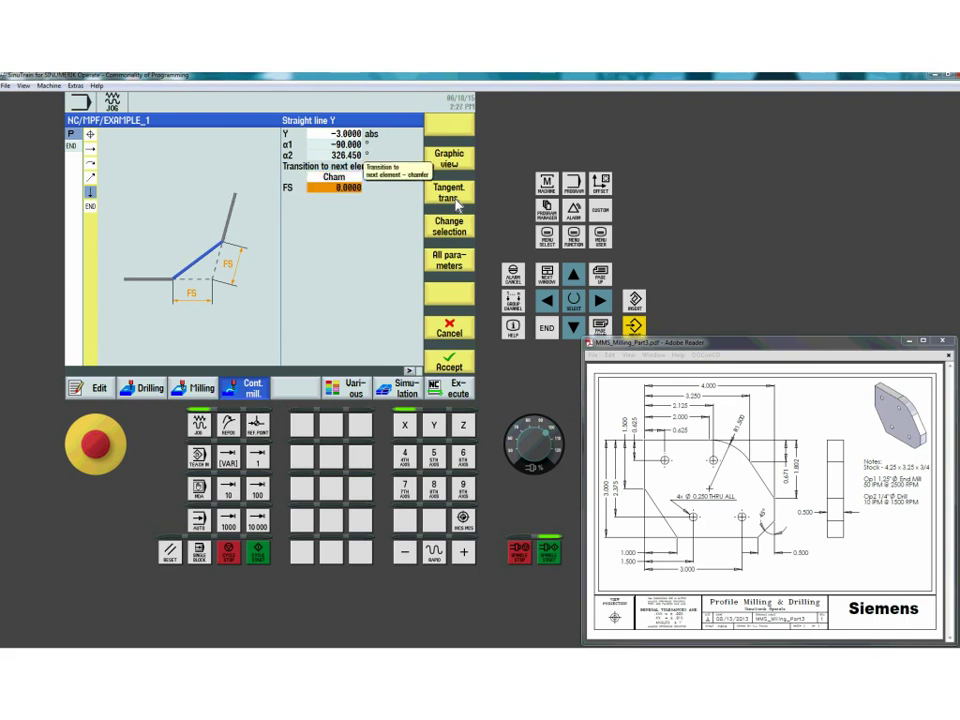
text(0.5)
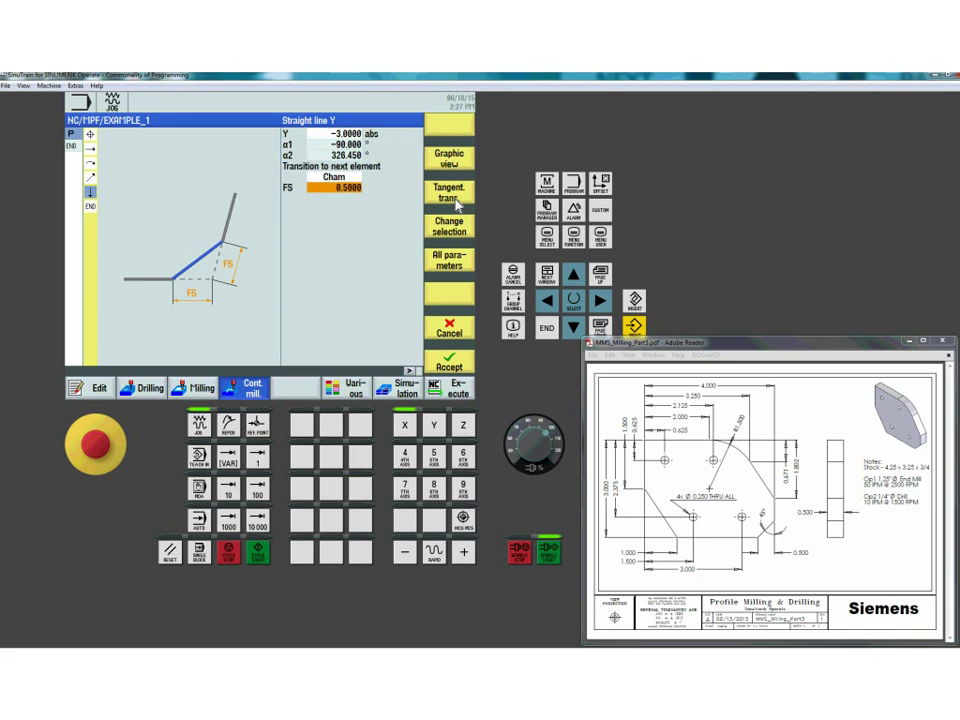
click(449, 360)
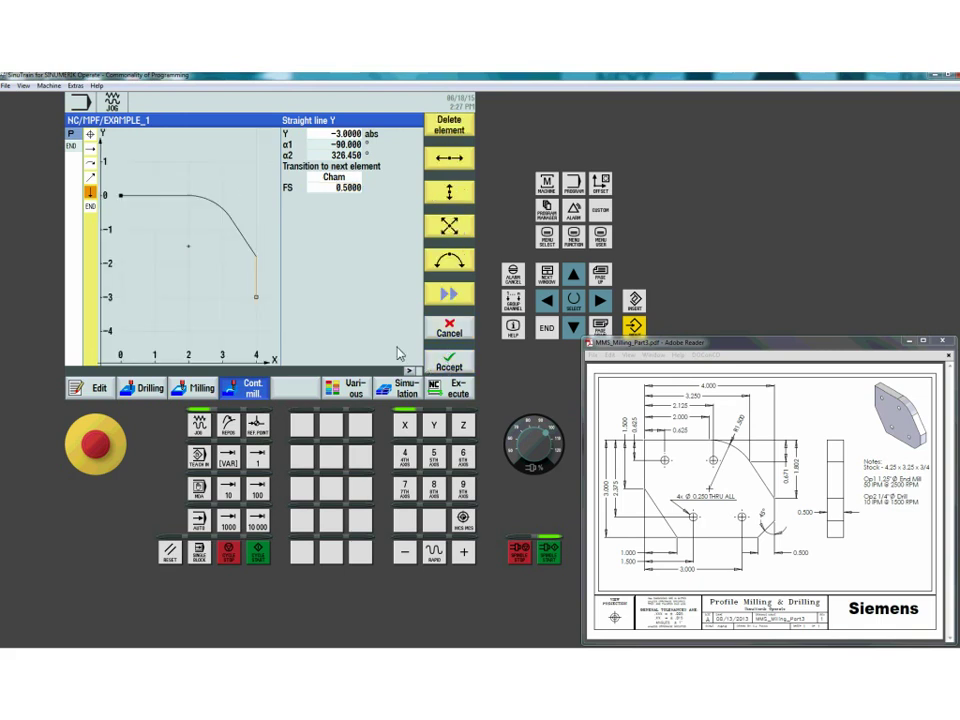
- Add a horizontal straight line along X to X 1.0 abs with a transition radius of 0.1
click(449, 160)
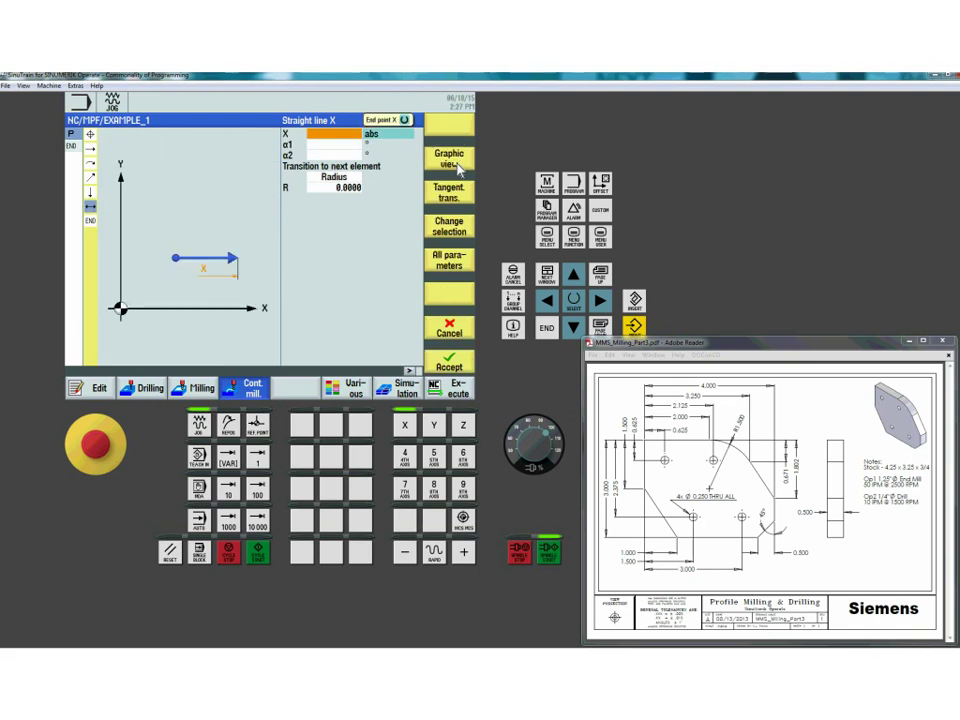
text(1)
key(Return)
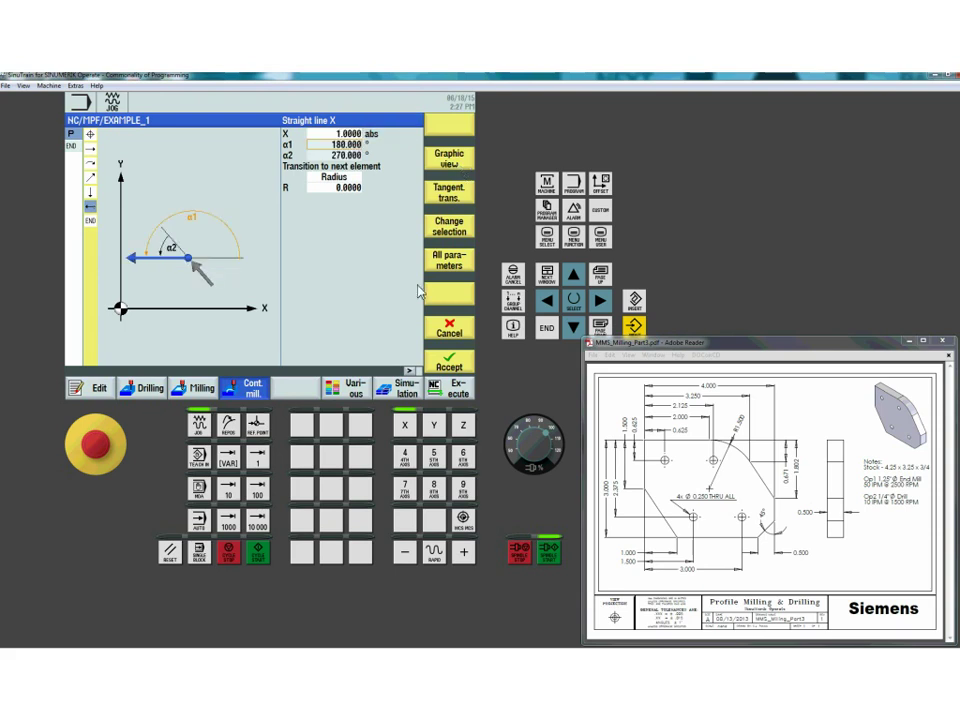
click(356, 192)
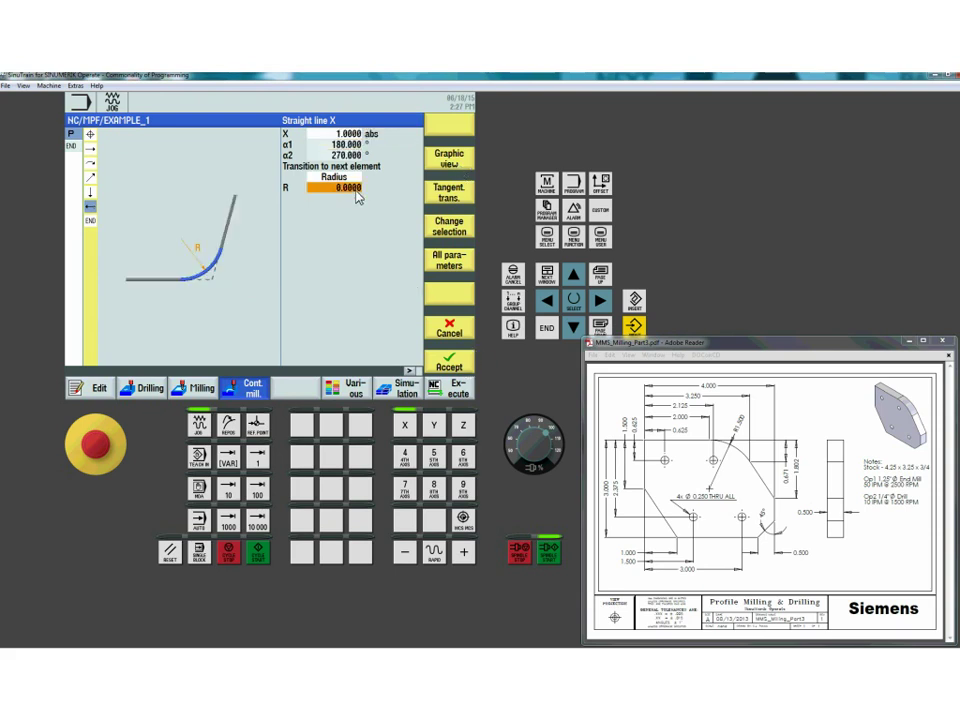
text(6)
key(BackSpace)
text(1)
key(Return)
click(463, 366)
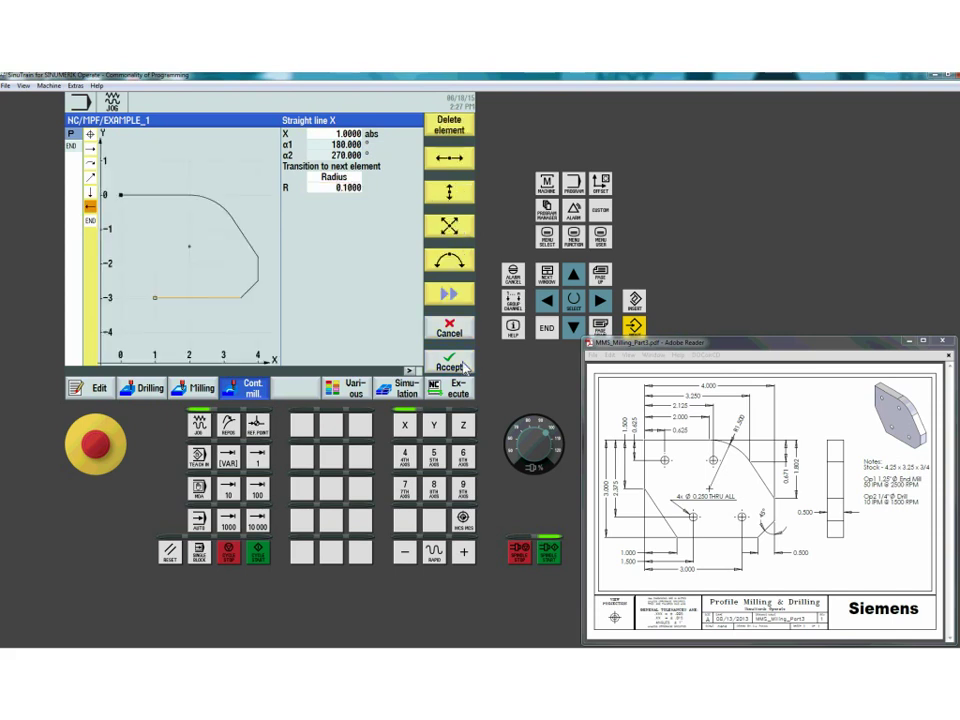
- Add a diagonal straight XY line to X 0, Y -1.5 abs with a transition radius of 0.1
click(460, 227)
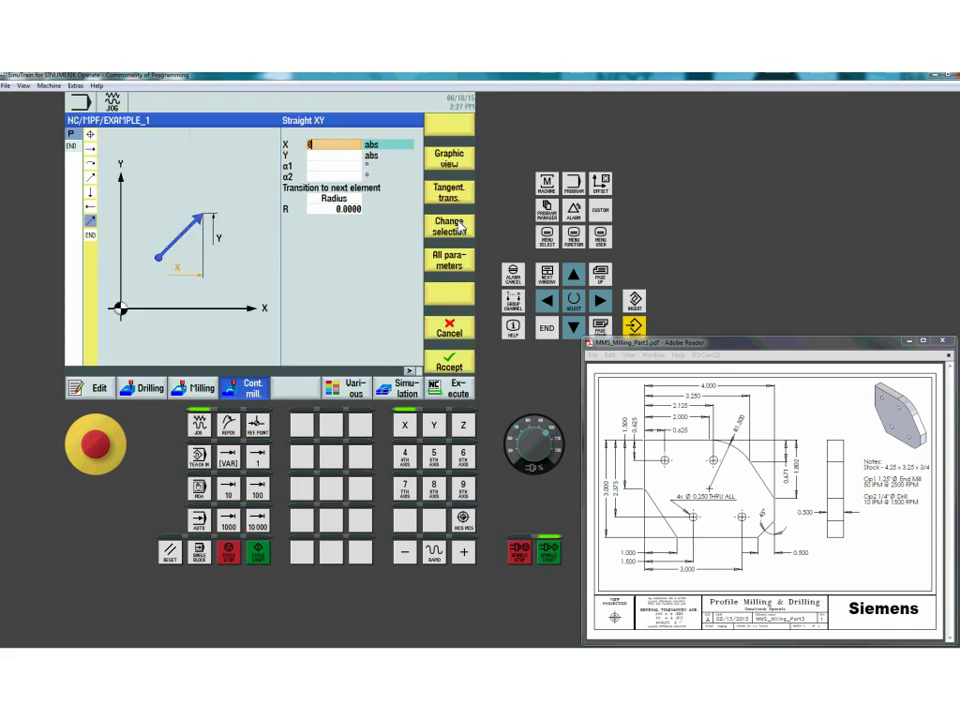
text(0)
key(Return)
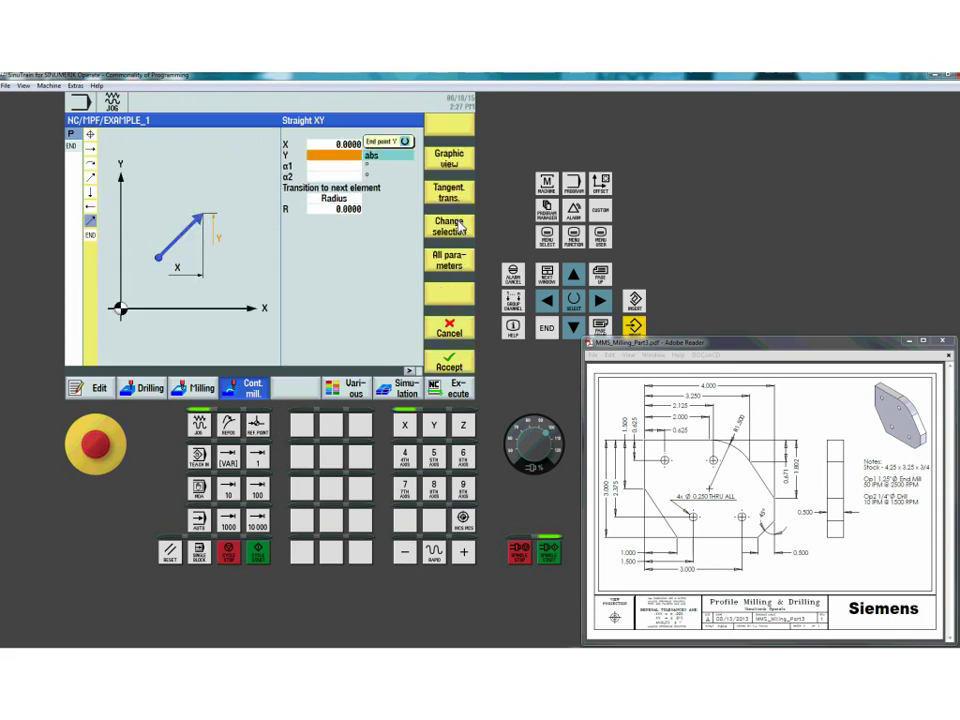
text(-1.5)
key(Return)
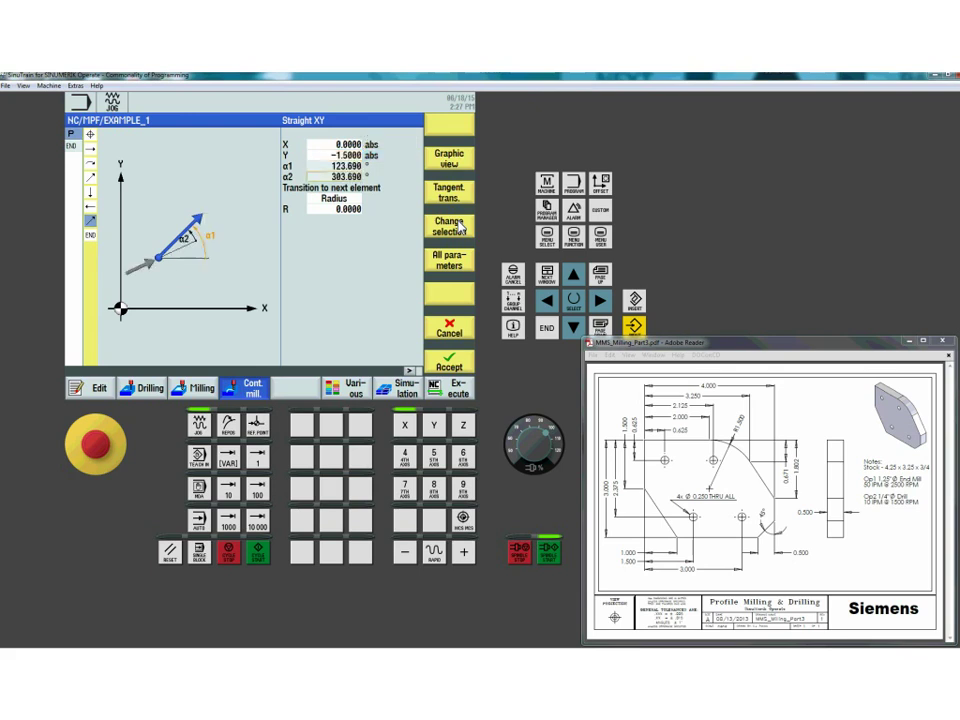
key(Down)
text(.1)
key(Return)
click(459, 368)
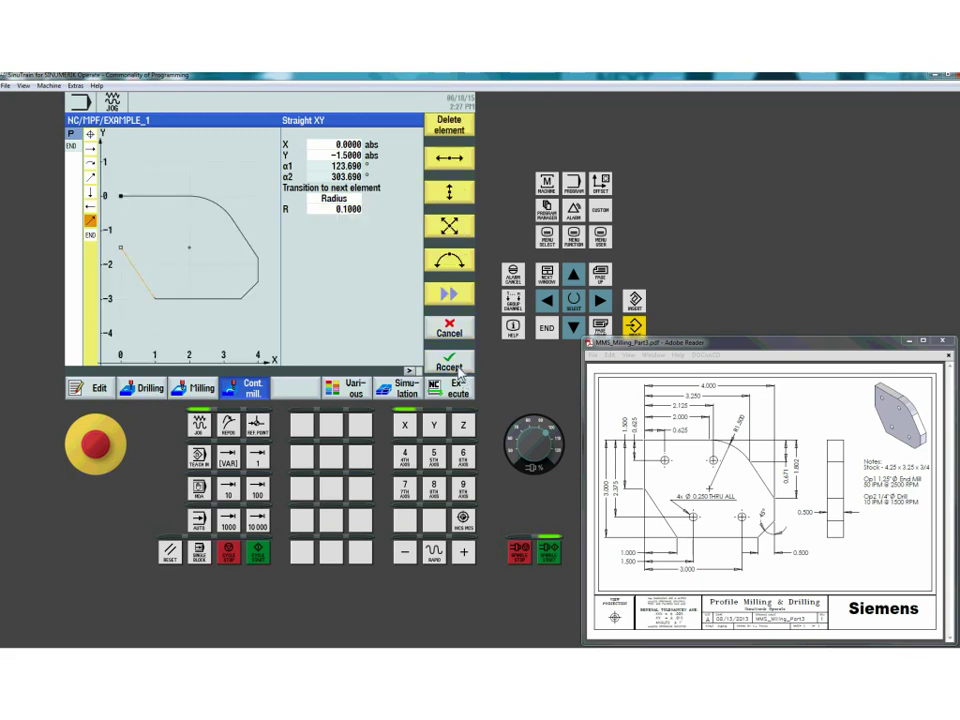
- Close the contour with a vertical straight line along Y to Y 0 abs and a transition radius of 0.1
click(469, 191)
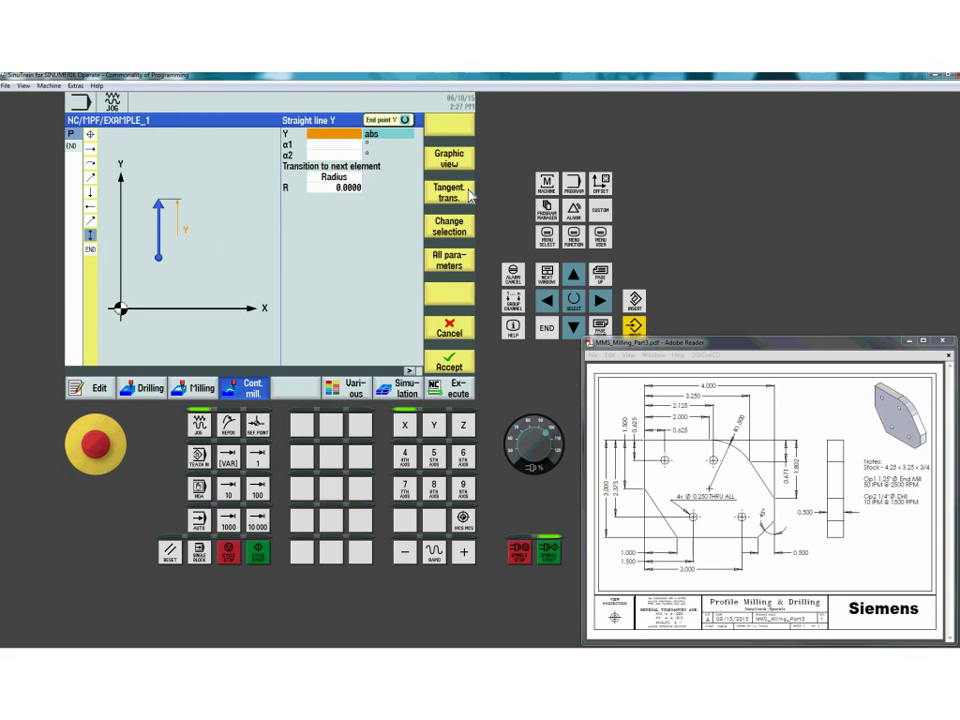
text(0)
key(Return)
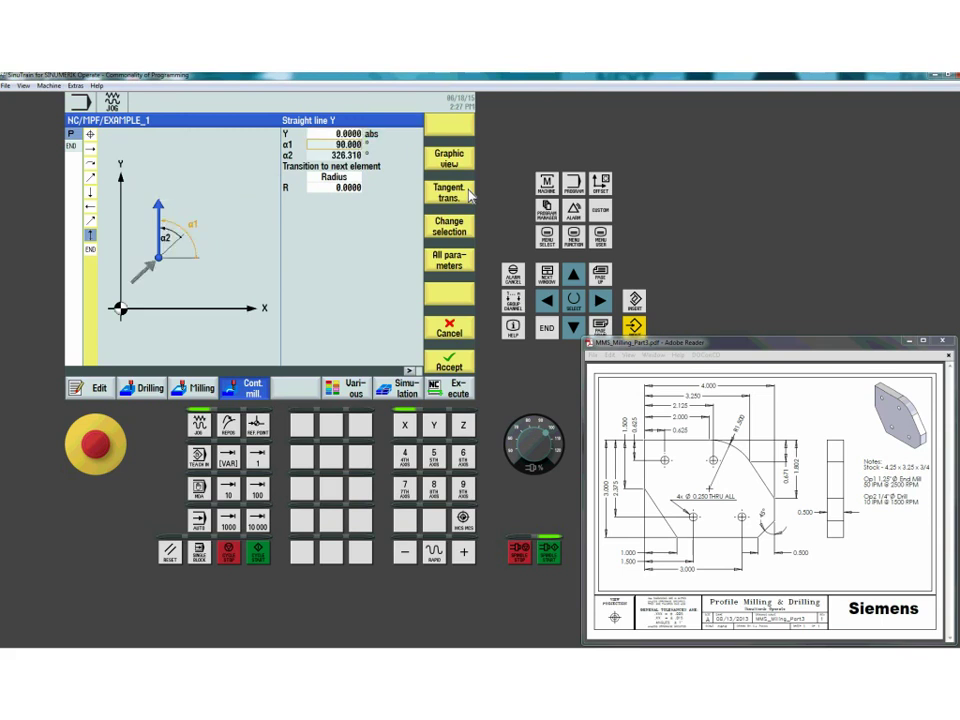
key(Down)
key(Down)
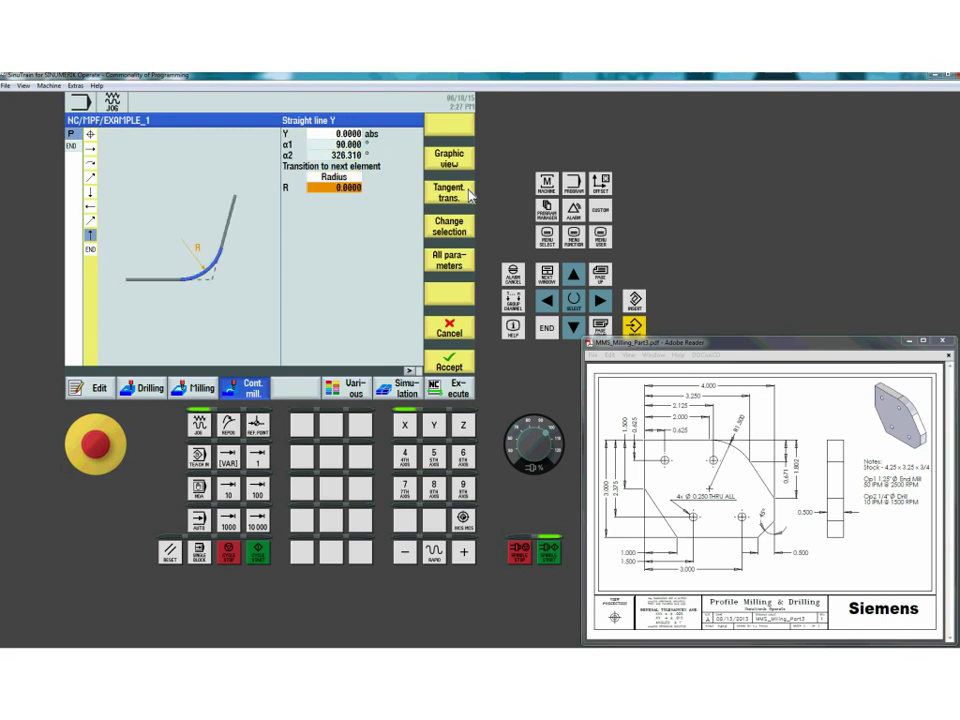
key(BackSpace)
text(.1)
key(Return)
click(449, 158)
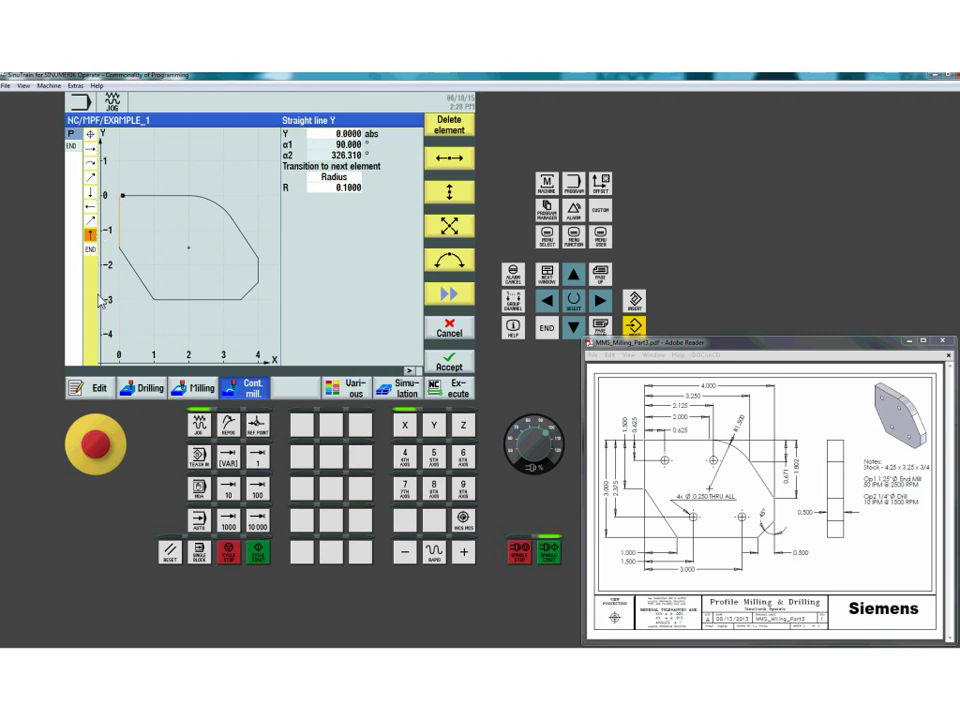
- Set the chamfer FS of the vertical line ending at Y -3.0 to 0.625 and accept the finished PROFILE contour
click(578, 280)
click(578, 280)
click(578, 280)
click(578, 280)
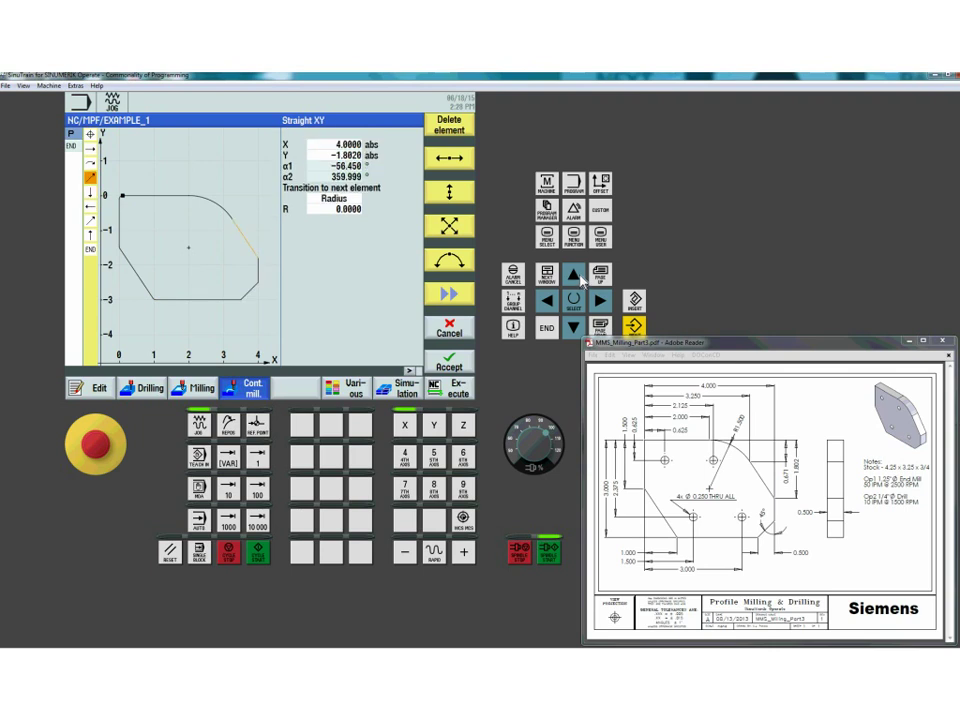
click(568, 333)
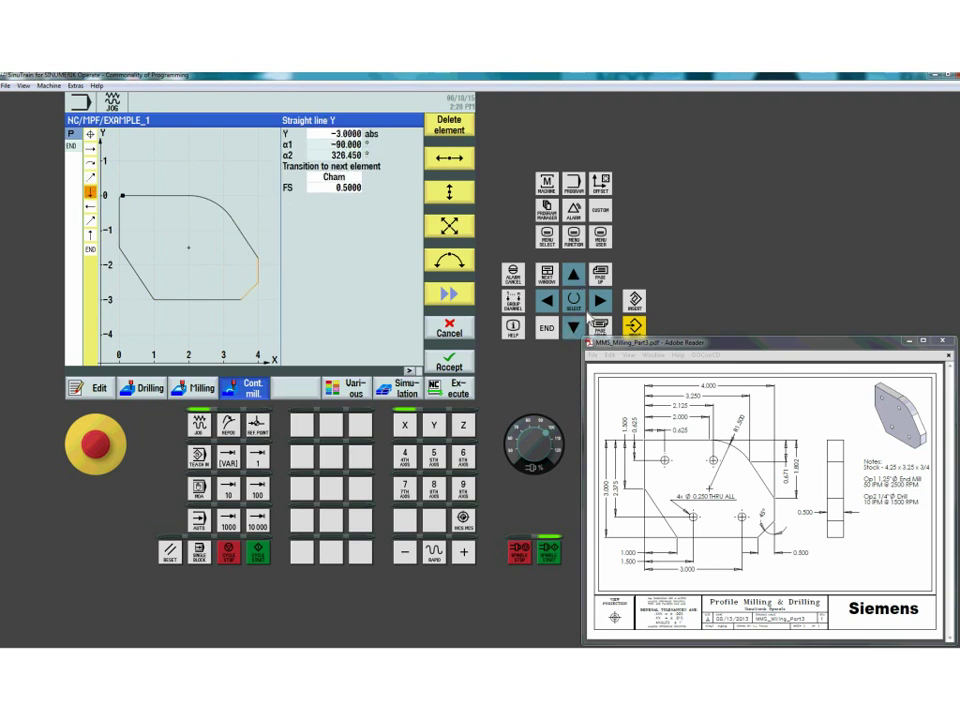
click(601, 301)
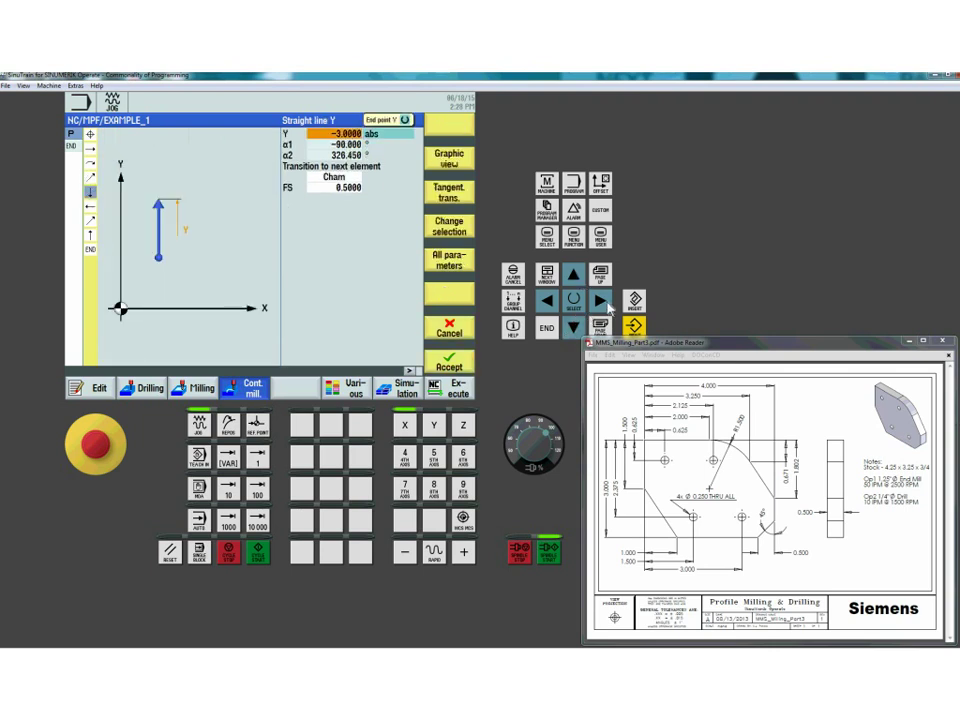
click(573, 327)
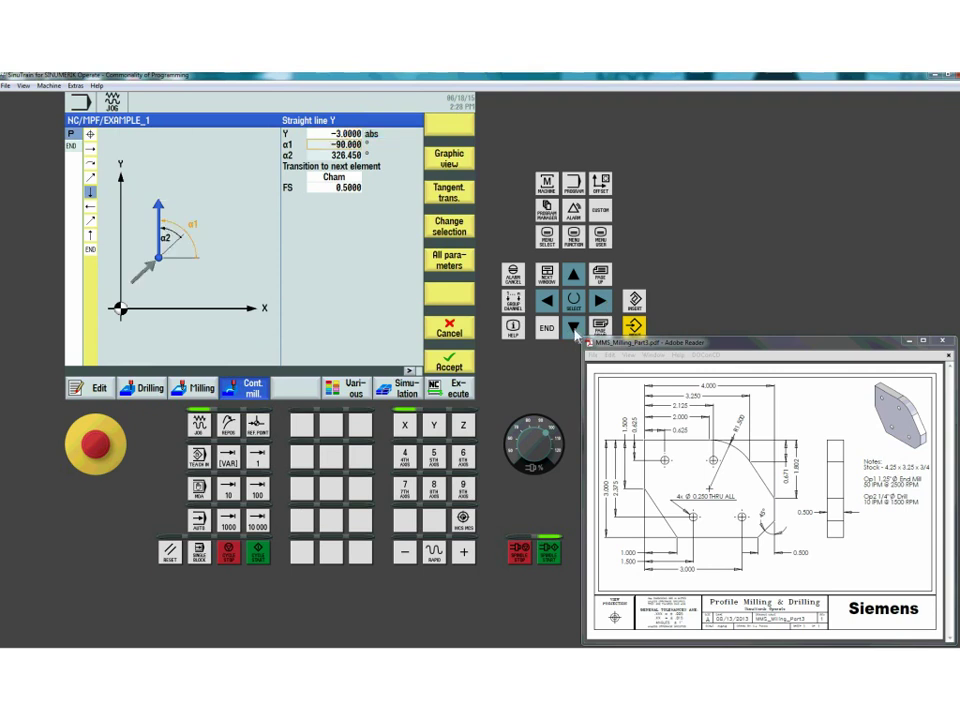
click(573, 327)
click(573, 327)
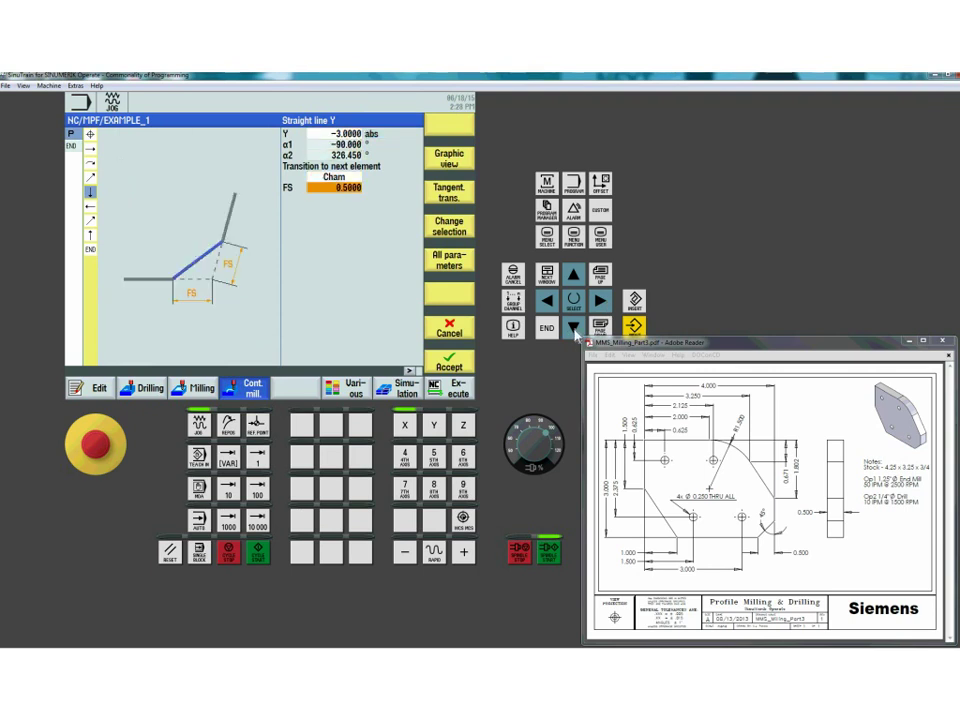
text(.62)
click(573, 327)
click(450, 362)
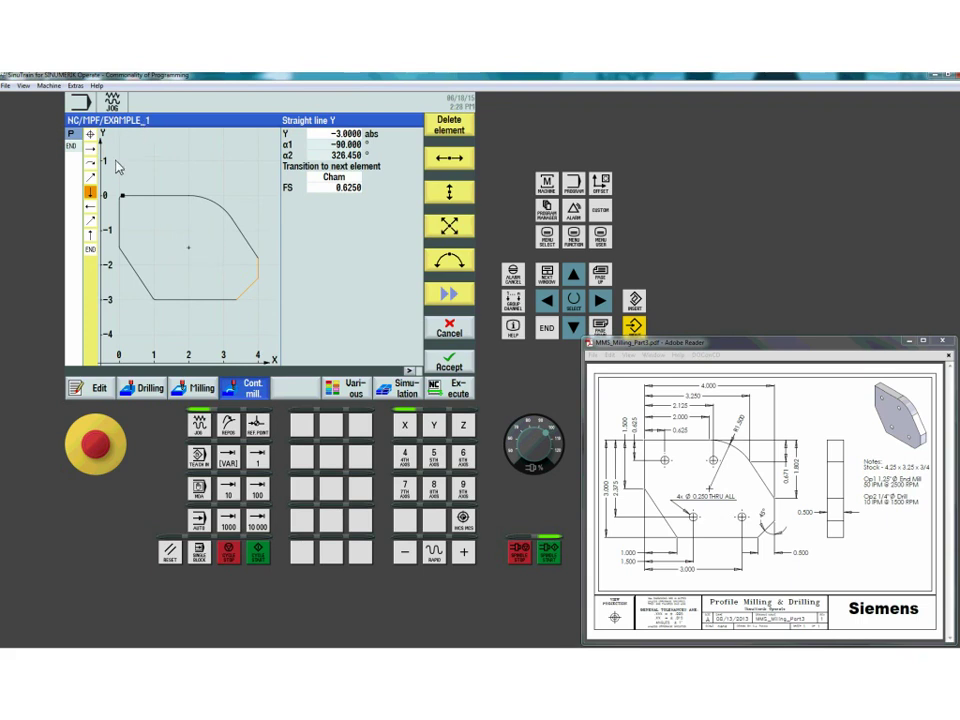
click(458, 363)
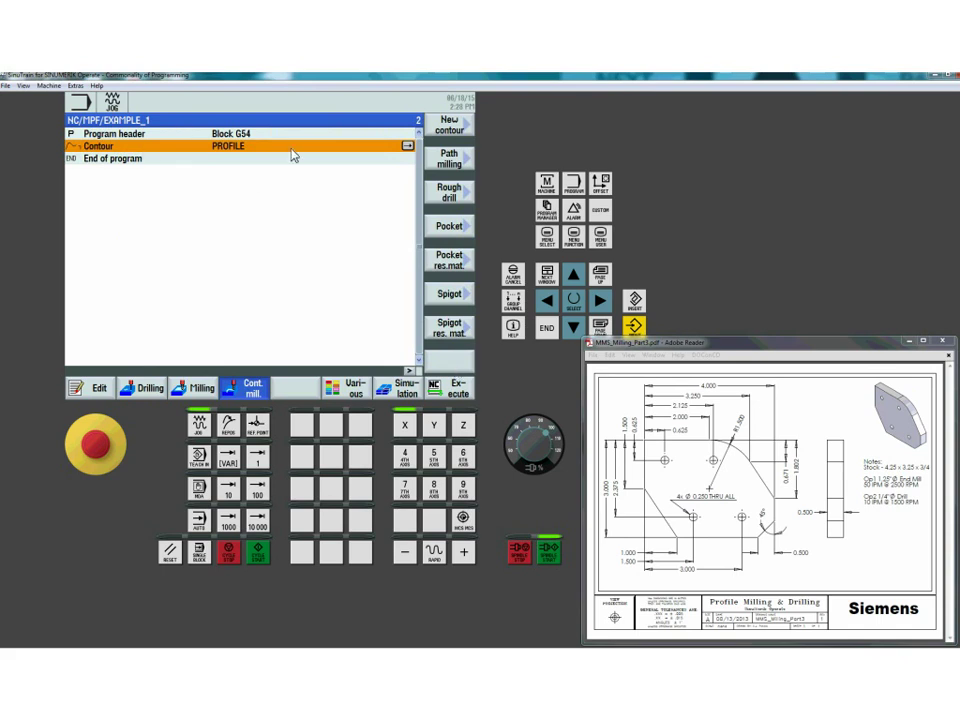
- Start a path milling cycle for the PROFILE contour and review its tool, machining, radius compensation, depth, approach and retract parameters
click(457, 164)
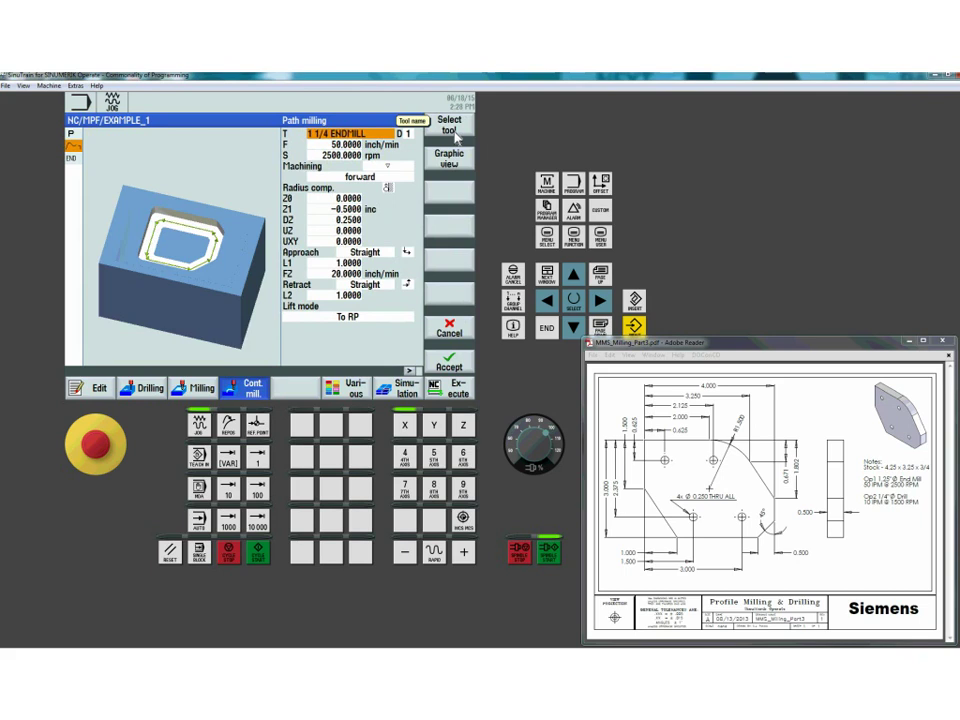
key(Down)
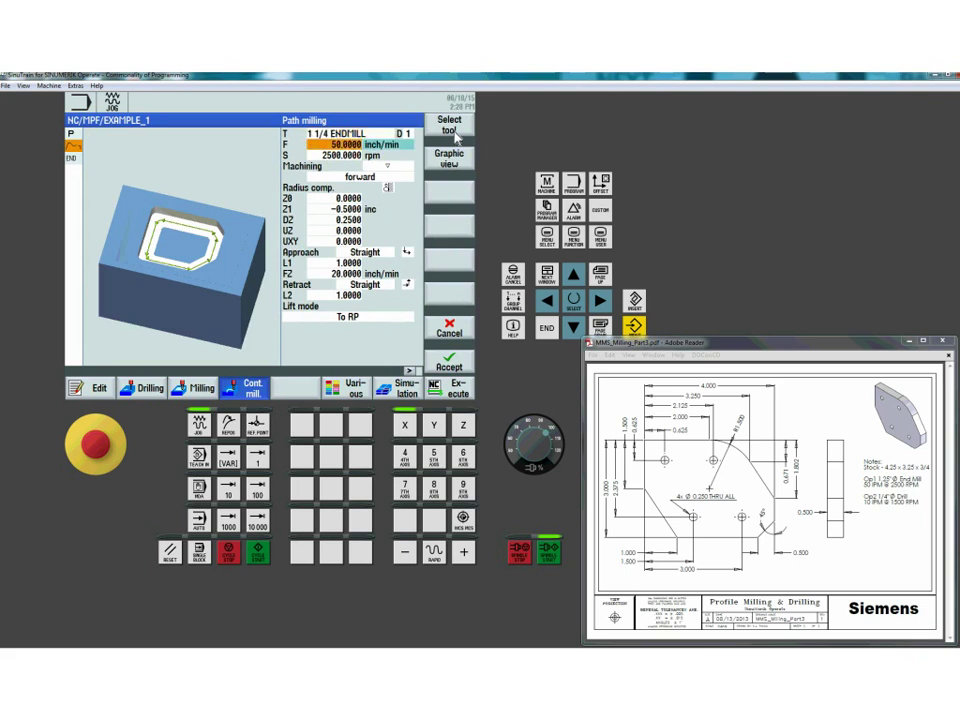
key(Down)
key(Down)
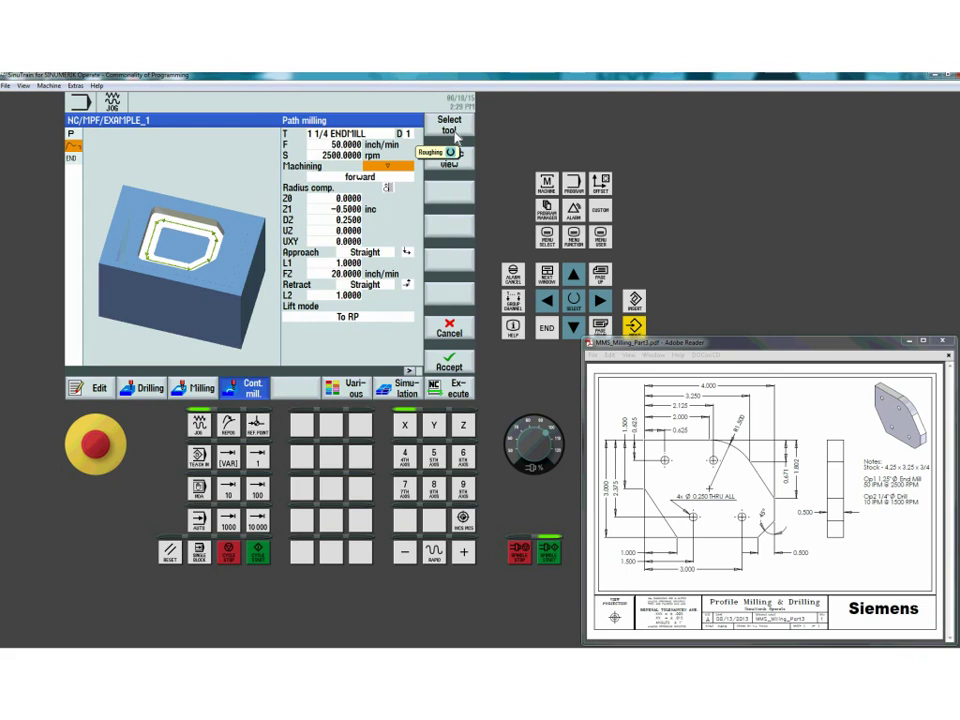
key(Down)
key(Down)
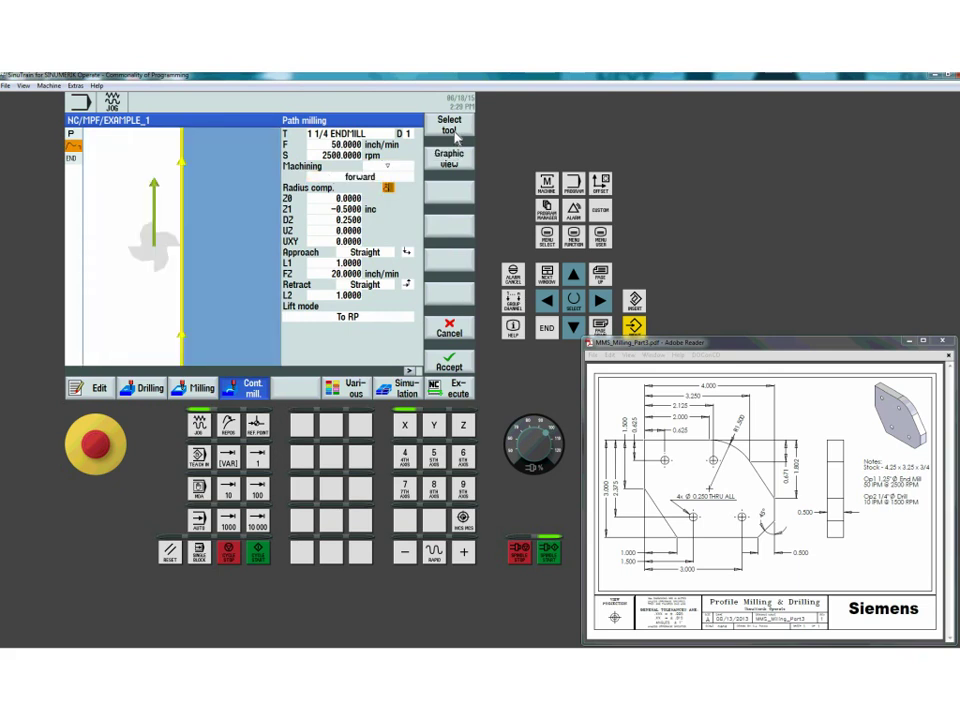
key(Down)
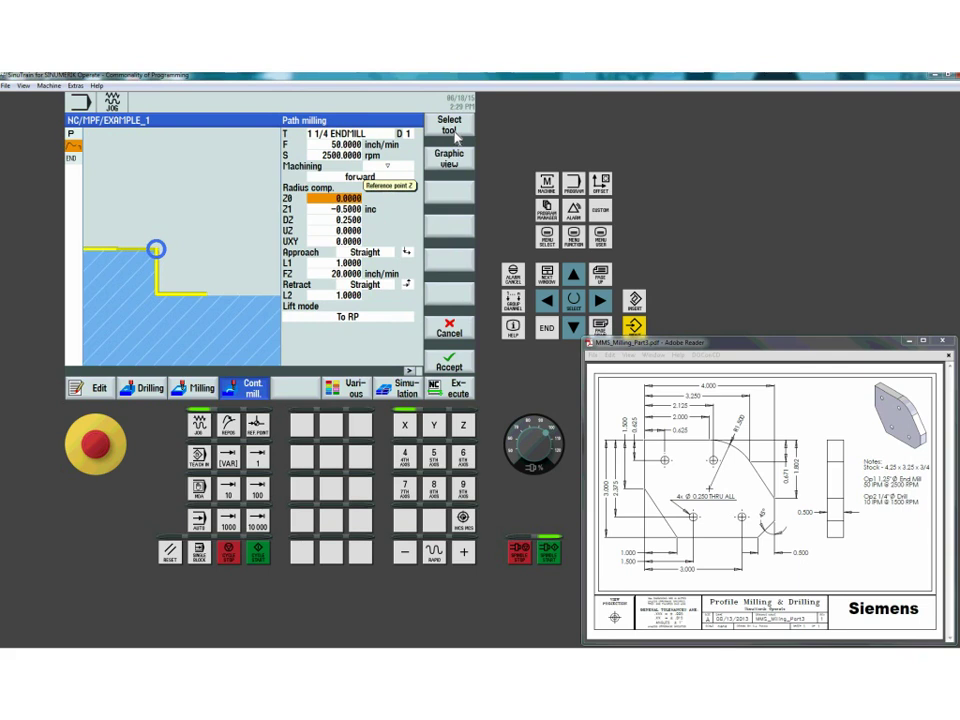
key(Down)
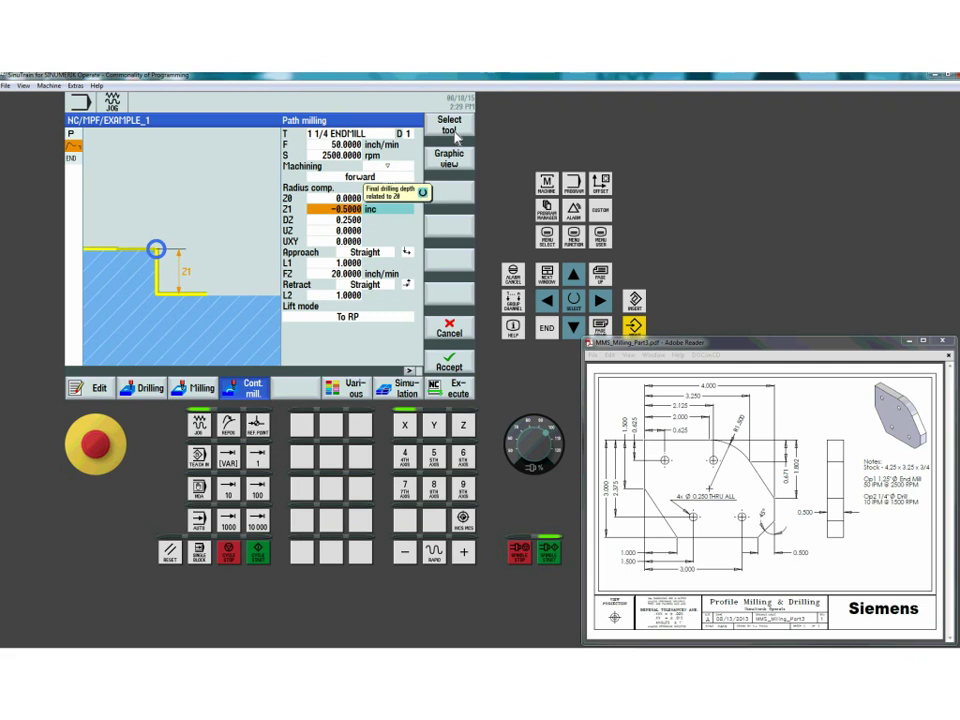
key(Down)
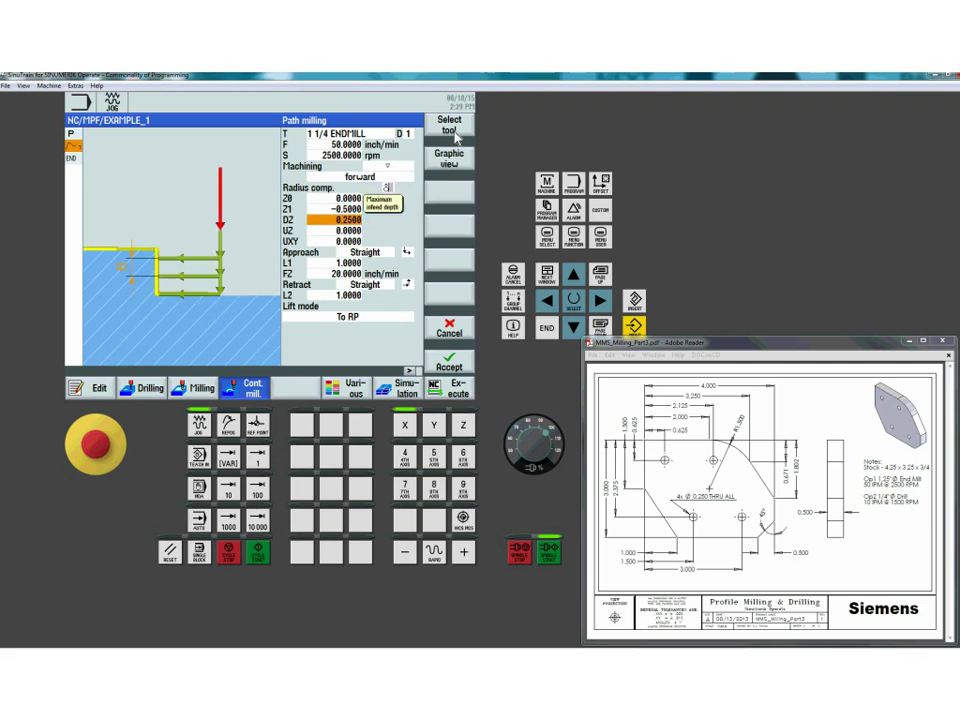
key(Down)
key(Down)
key(Down)
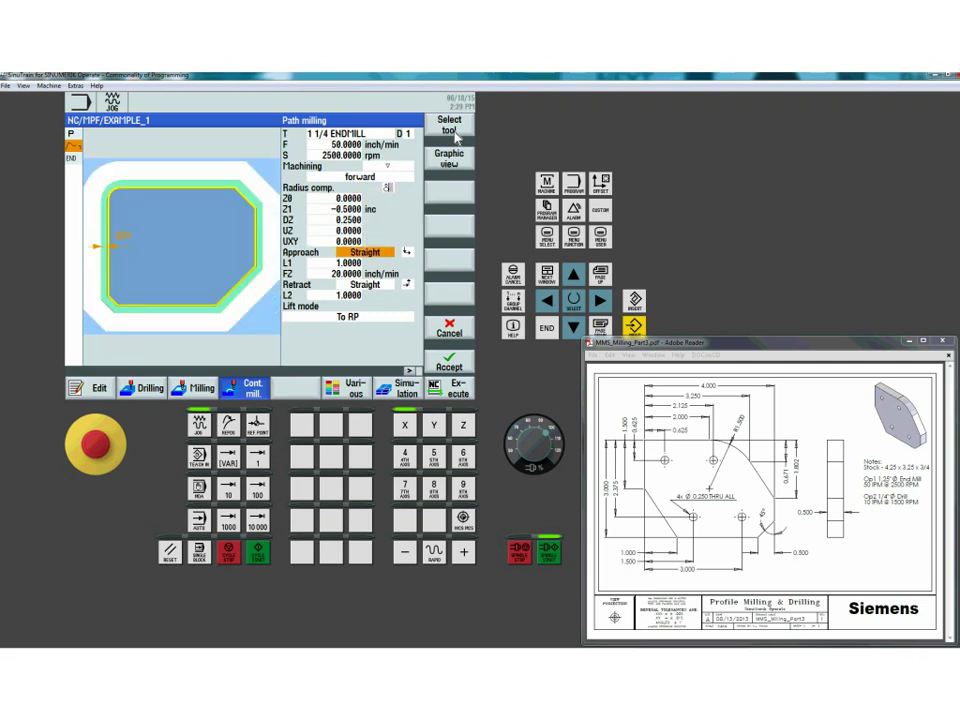
key(Down)
key(Down)
key(Down)
key(Down)
key(Down)
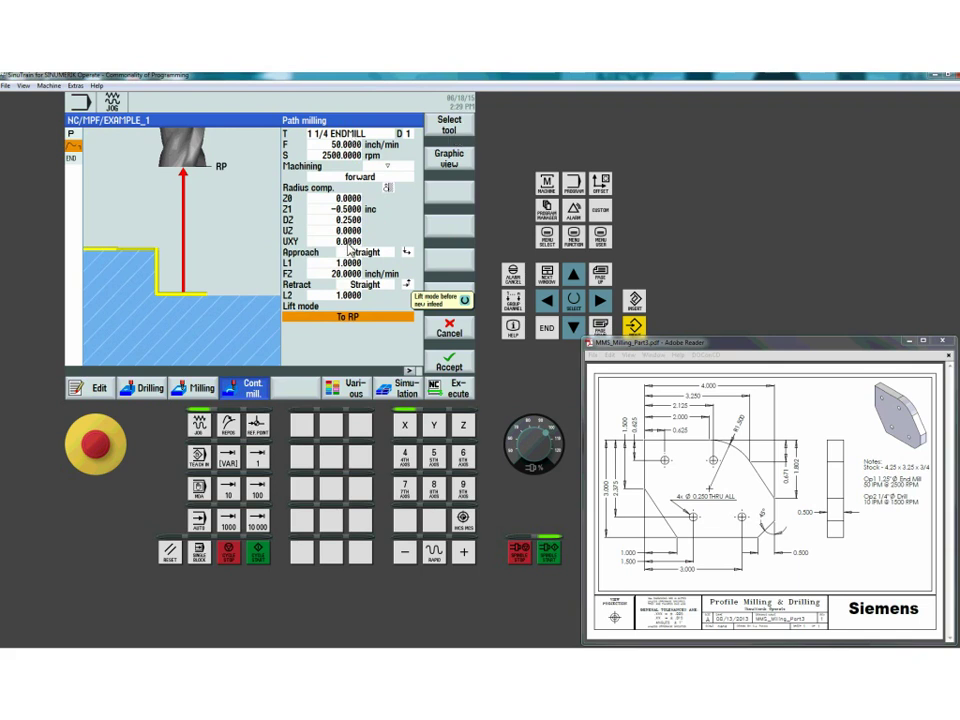
- Set the lift mode to No retract and accept the path milling cycle into the program
click(365, 316)
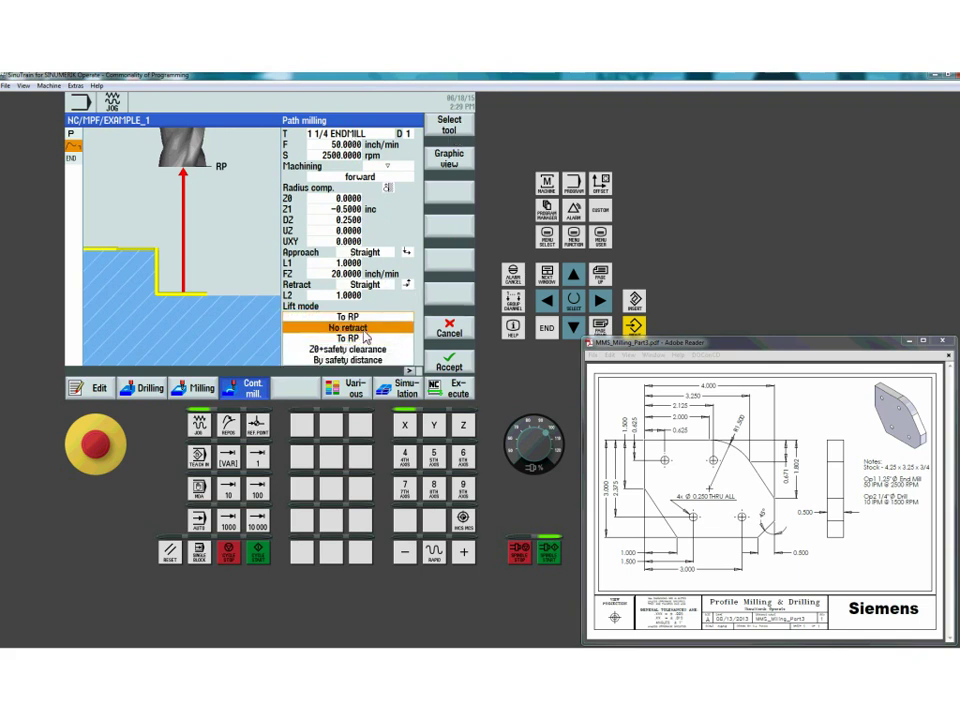
click(378, 328)
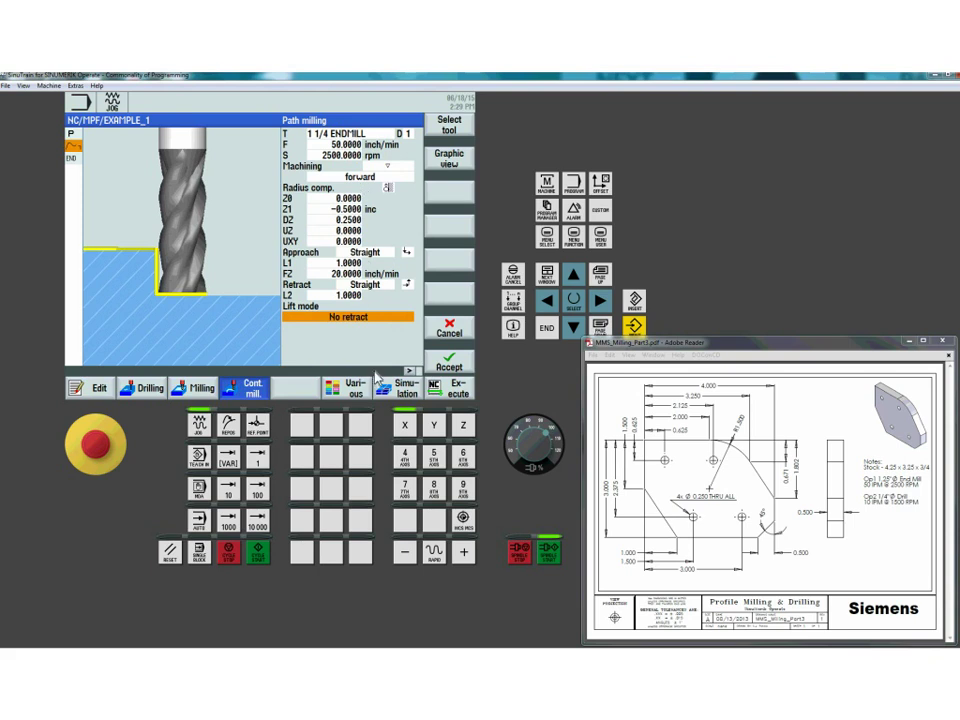
click(450, 362)
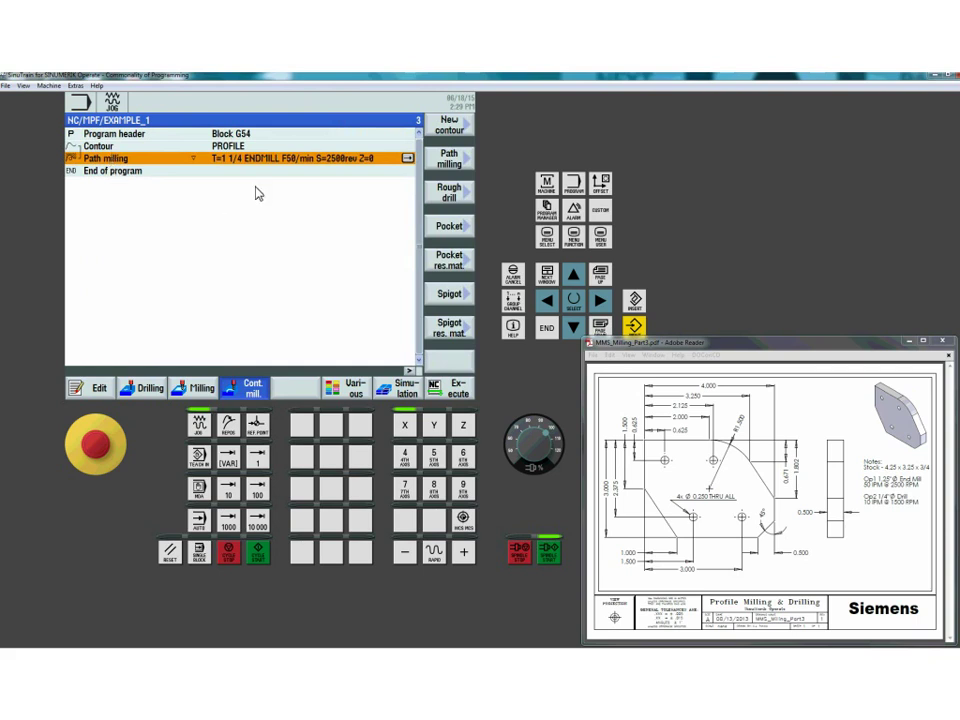
- Simulate the program in top view and restart the simulation in 3D view to check the milled profile
click(407, 396)
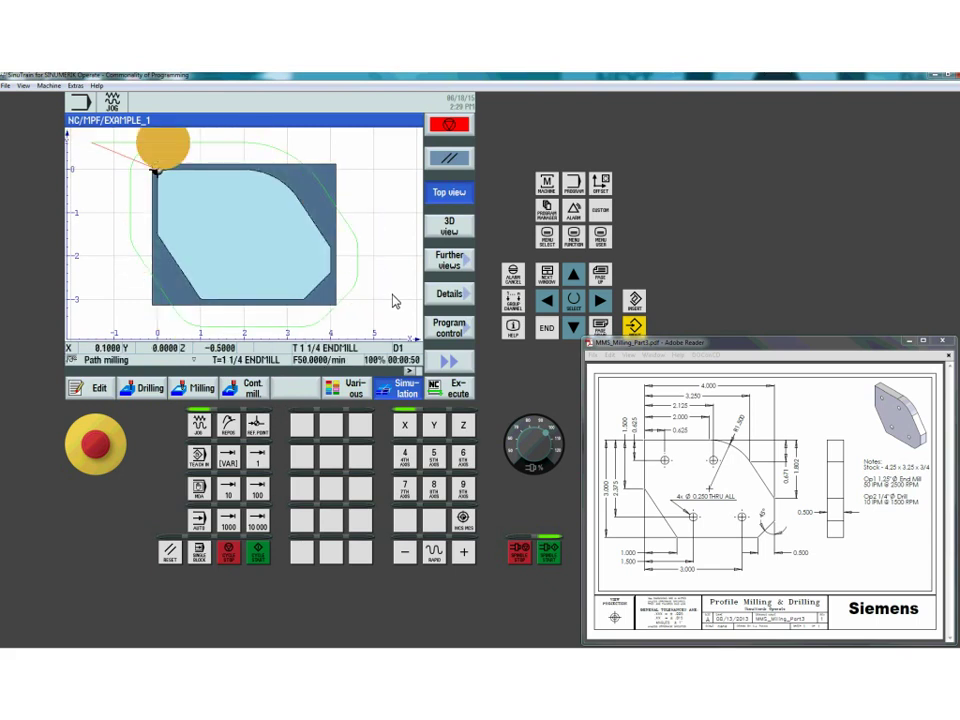
click(452, 226)
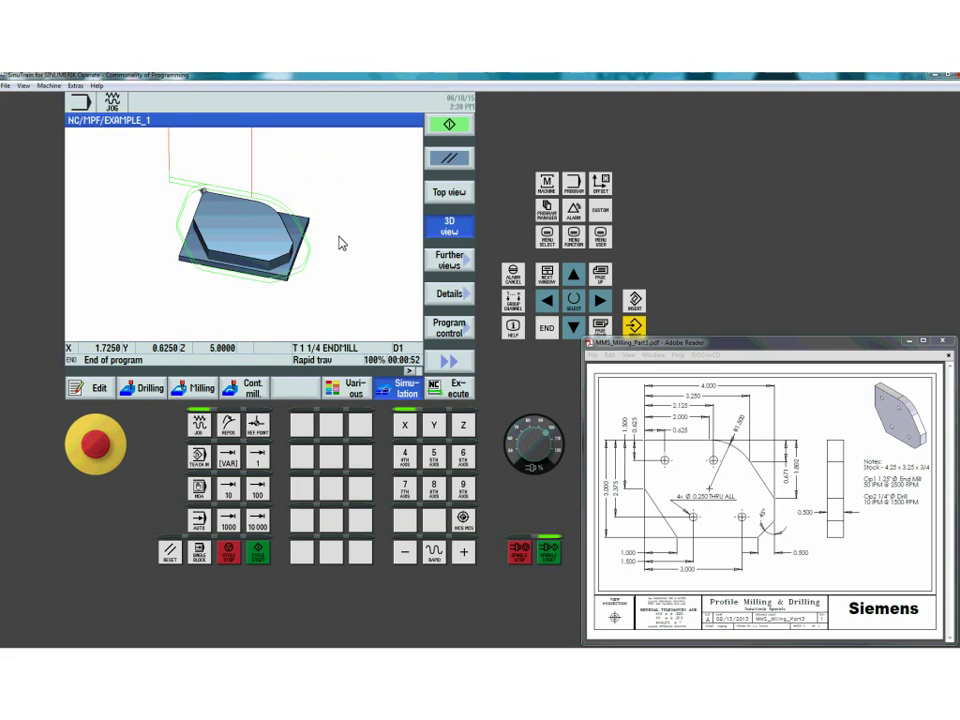
click(451, 126)
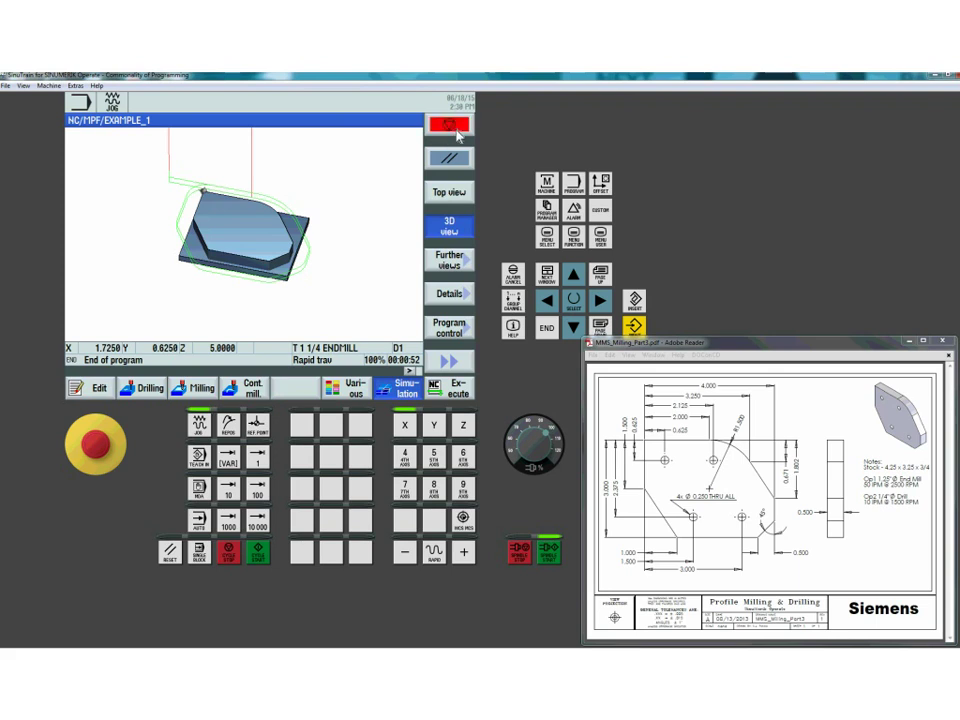